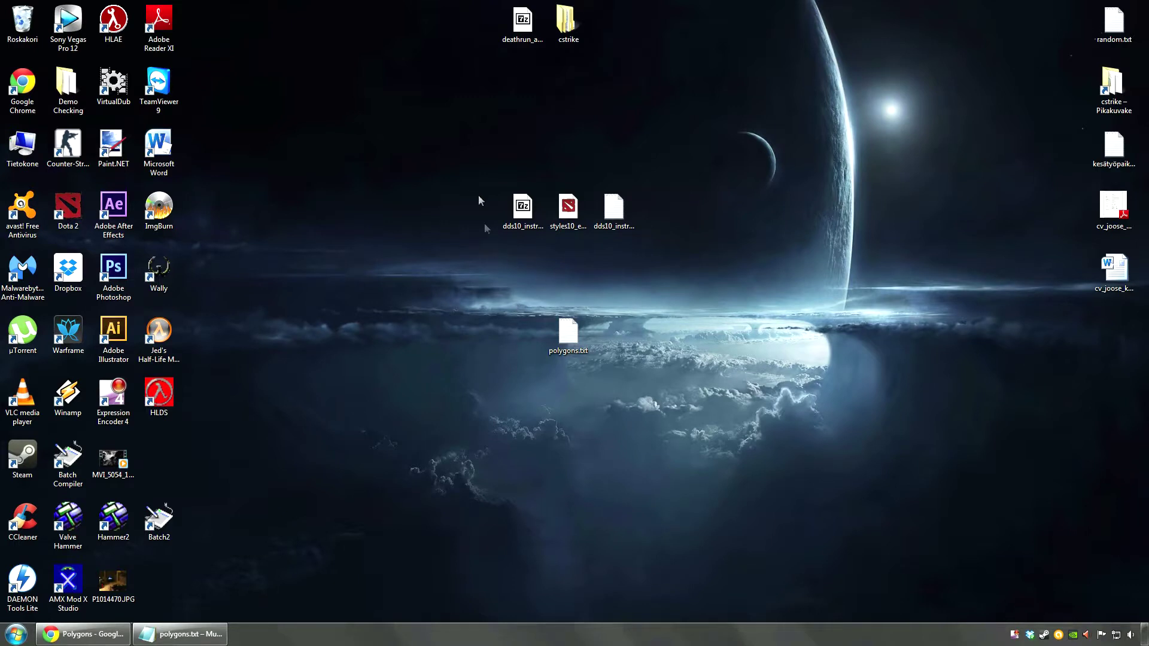
Step: Bring up the polygons.txt notes and go through the POLYGON definition, highlighting the words straight lines and "closed"
left_click_drag(469, 160, 707, 266)
left_click_drag(631, 296, 574, 267)
left_click(180, 633)
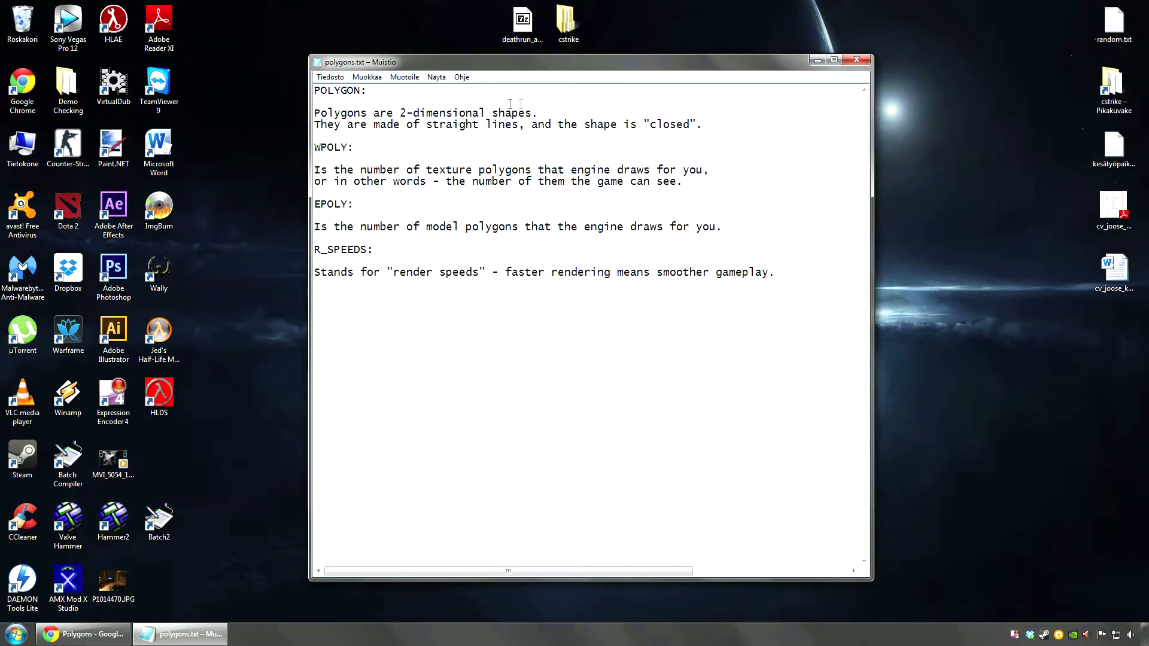
left_click_drag(371, 92, 315, 91)
left_click(368, 113)
left_click_drag(427, 124, 526, 124)
left_click_drag(644, 125, 703, 124)
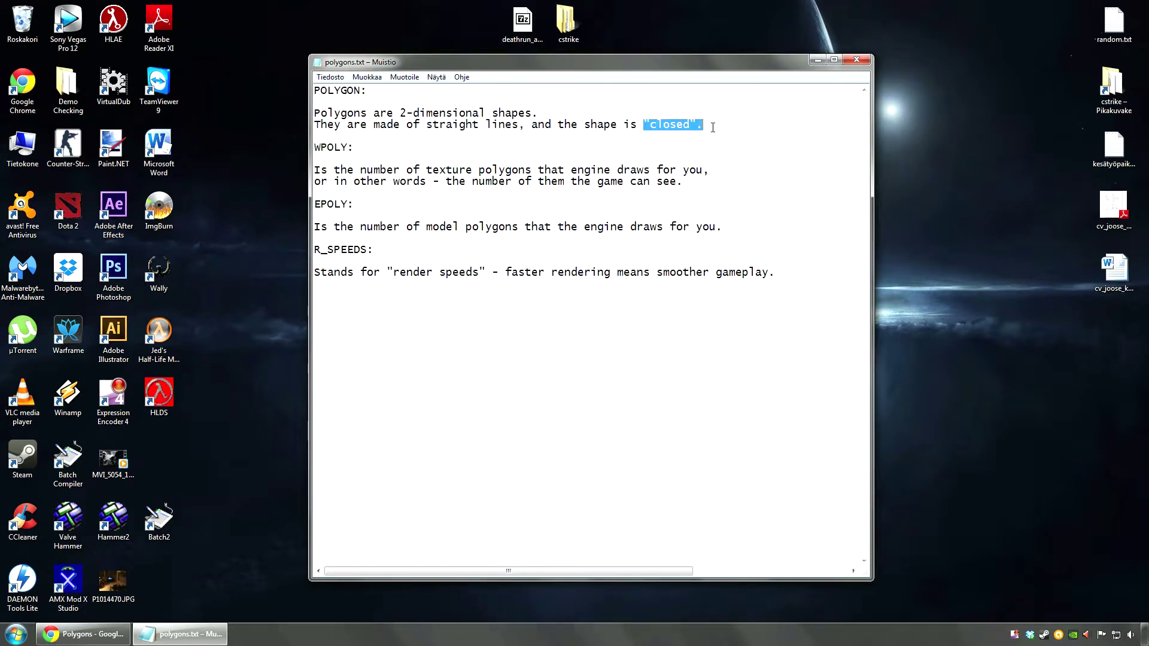
left_click(663, 154)
Step: Switch to the Polygons page in Chrome and highlight the phrase about 2-dimensional shapes in its definition
left_click(83, 634)
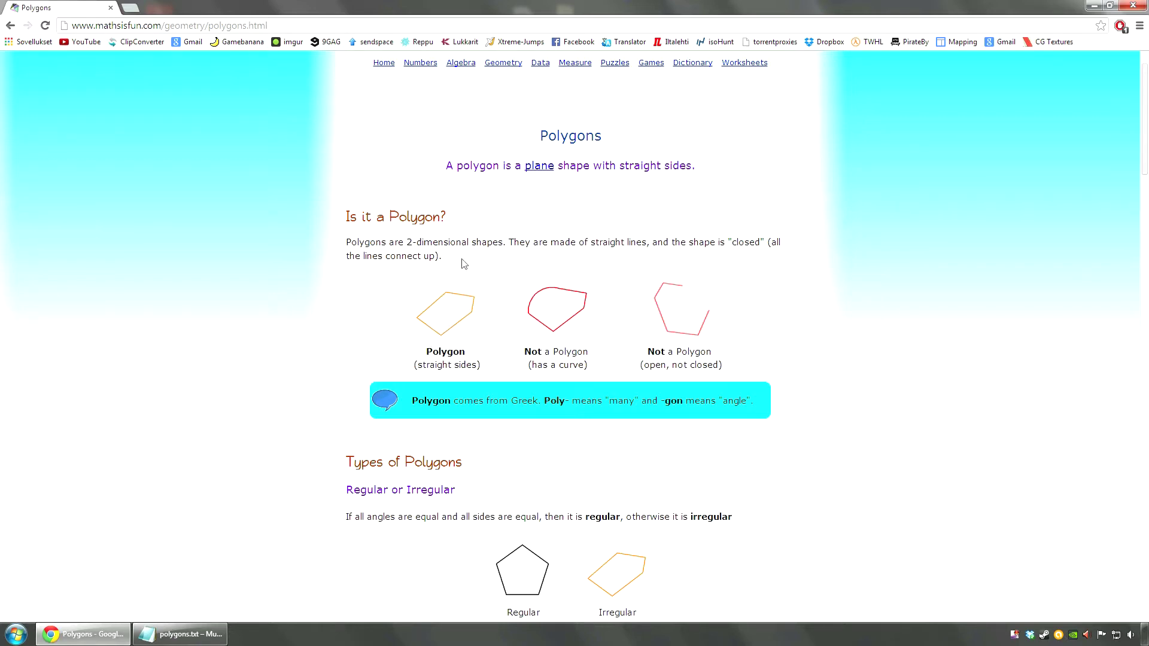
left_click_drag(404, 243, 507, 243)
left_click(479, 269)
Step: Return to the polygons.txt notes and review the WPOLY heading and its texture polygon definition
left_click(201, 637)
key("Left")
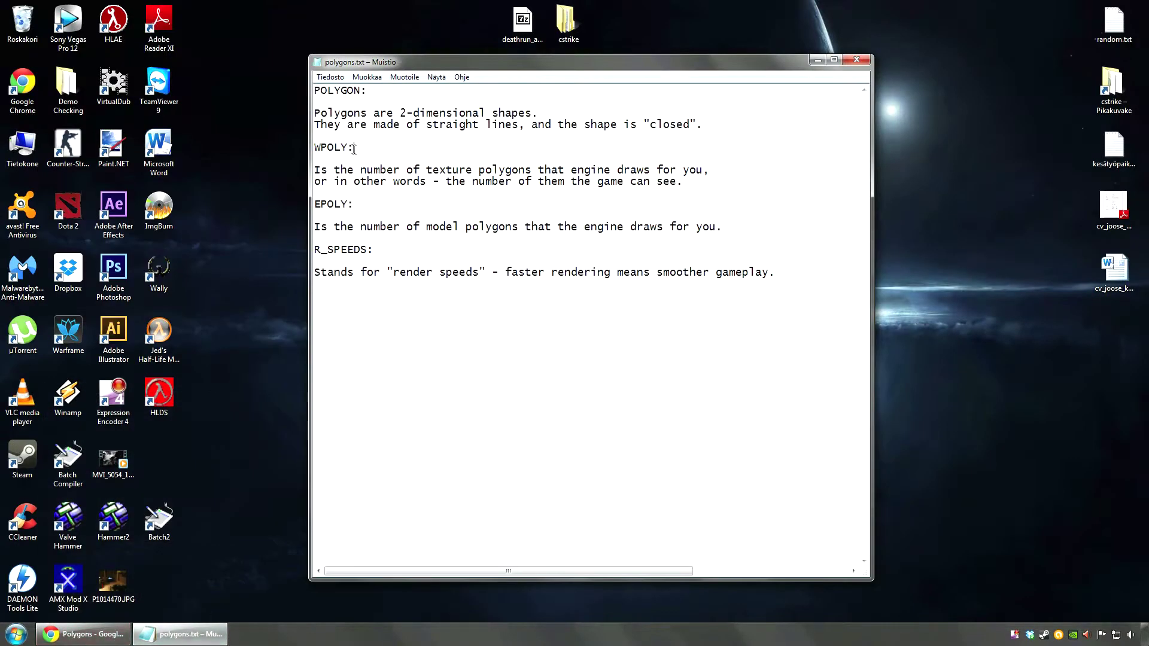
key("shift+Left")
key("shift+Left")
key("shift+Left")
key("shift+Left")
key("shift+Left")
key("shift+Left")
left_click(362, 148)
left_click_drag(334, 170, 534, 170)
left_click(538, 144)
left_click_drag(363, 146, 316, 147)
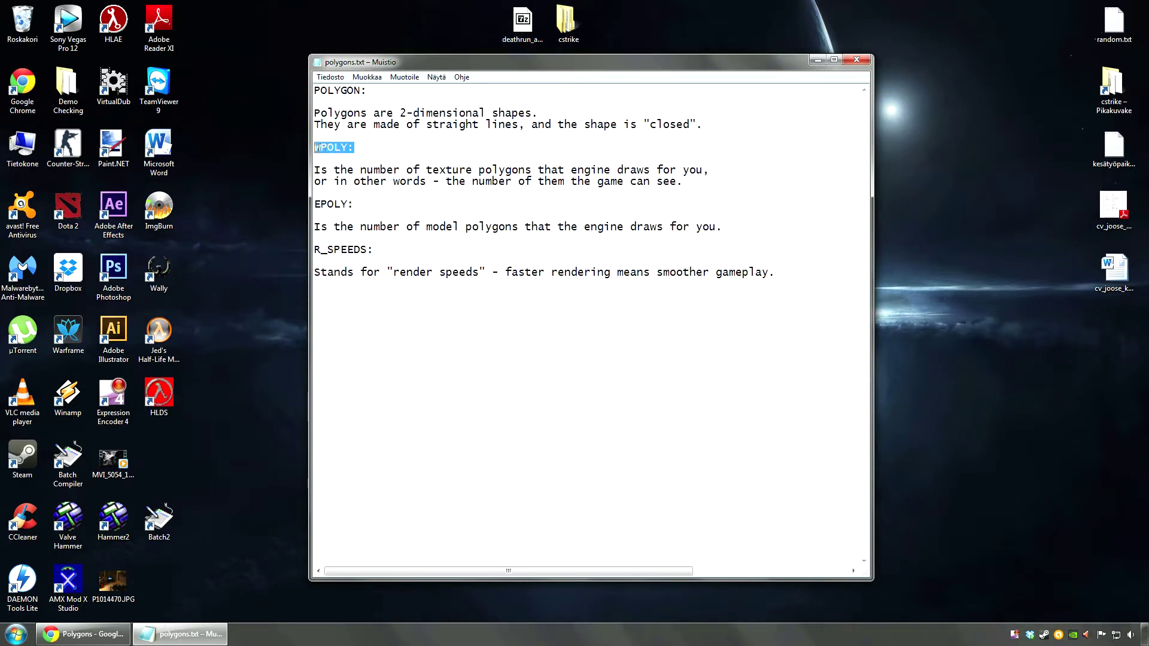
left_click(353, 148)
Step: Review the EPOLY heading in the notes and highlight the words "model polygons" in its definition
left_click_drag(360, 204, 316, 203)
left_click(359, 203)
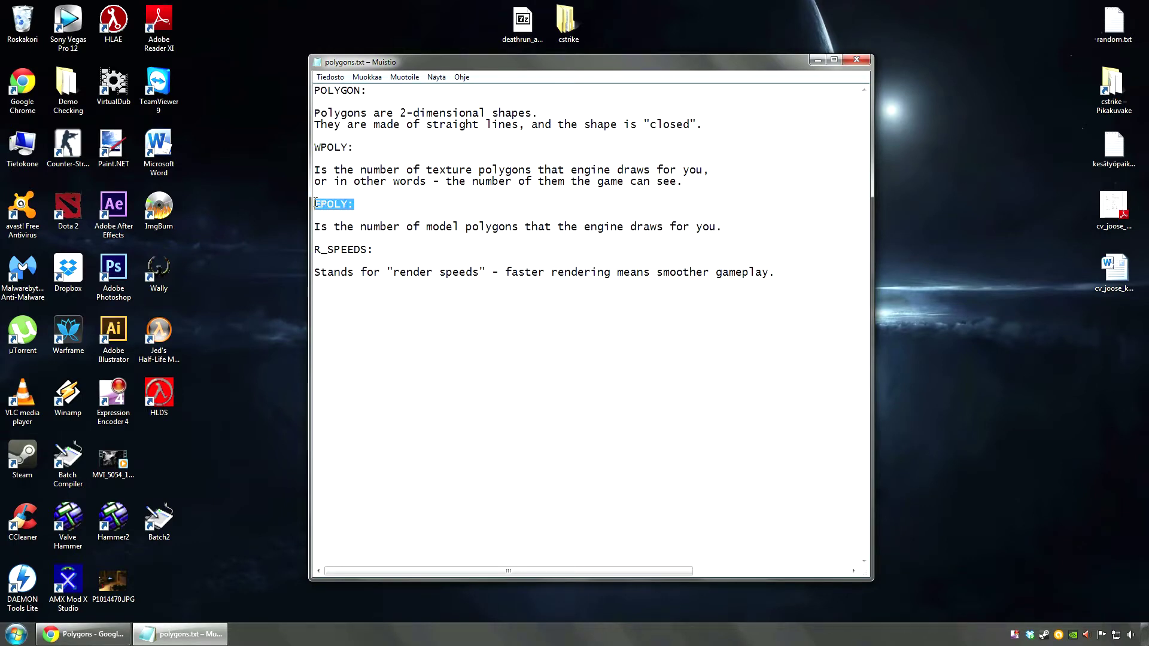
left_click(380, 203)
left_click_drag(379, 204, 315, 204)
left_click(383, 203)
left_click_drag(425, 227, 519, 226)
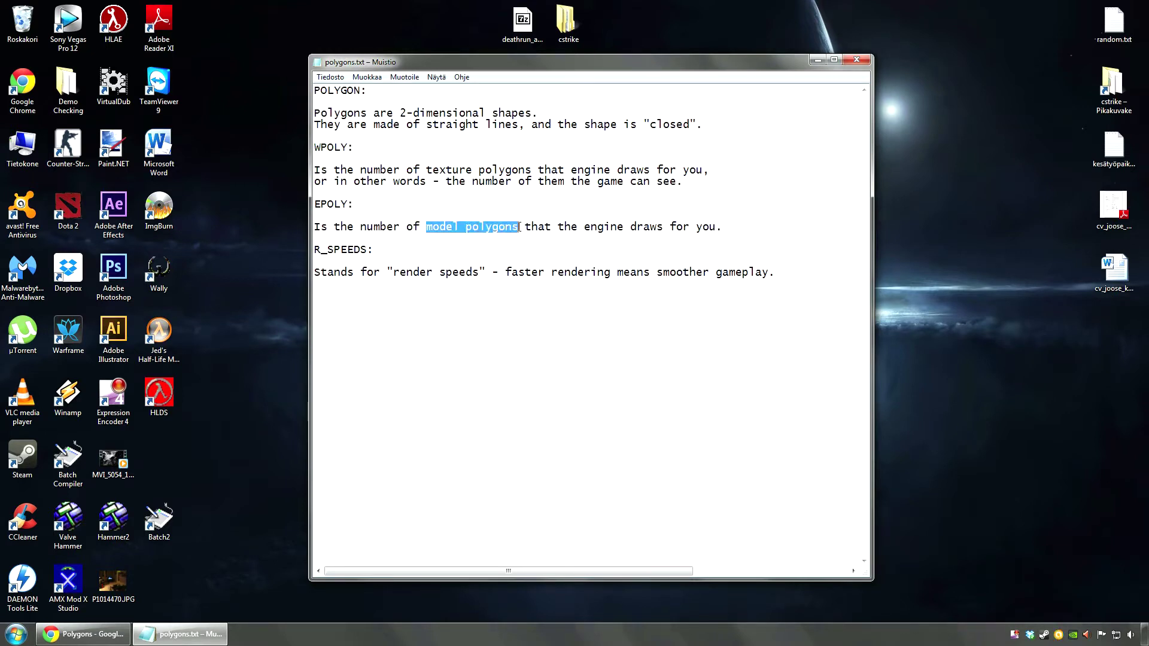
left_click(499, 206)
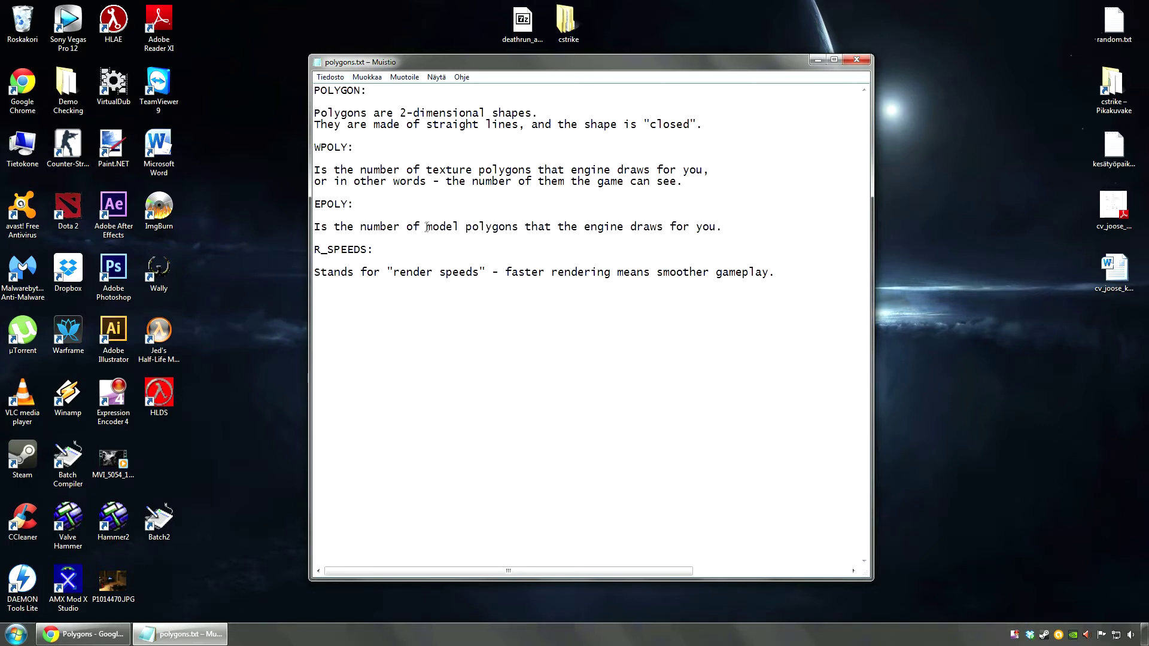
left_click_drag(427, 227, 462, 228)
left_click_drag(367, 205, 315, 204)
left_click(359, 205)
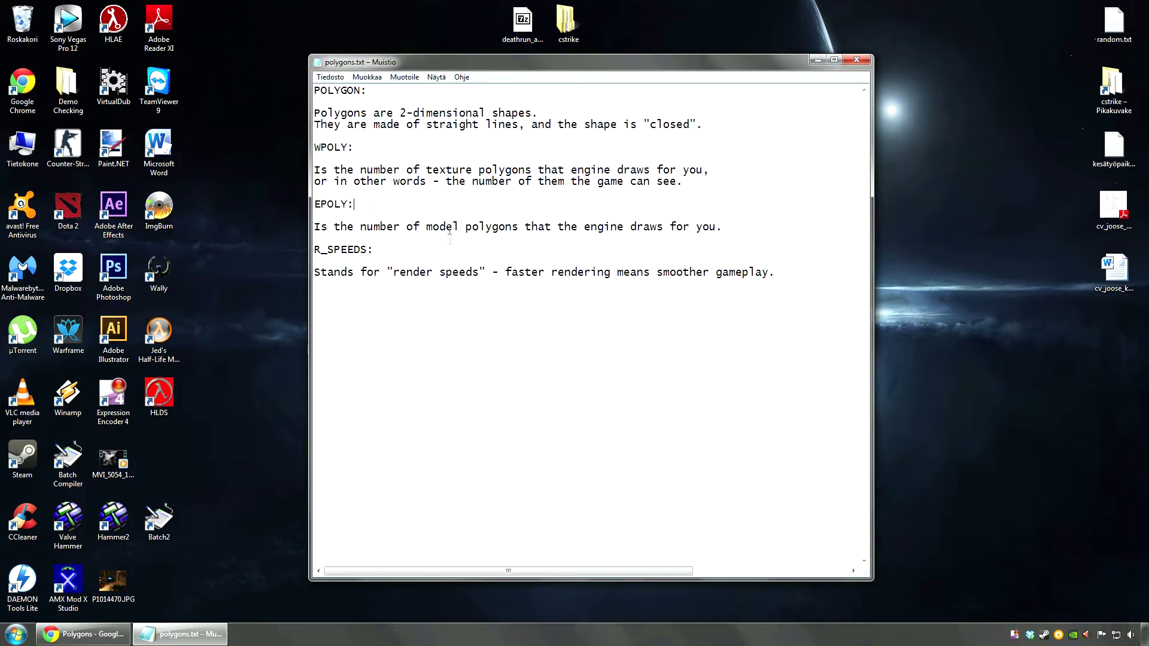
Step: Review the R_SPEEDS heading in the notes and highlight the term "render speeds" in its explanation
left_click_drag(373, 251, 317, 251)
left_click(383, 251)
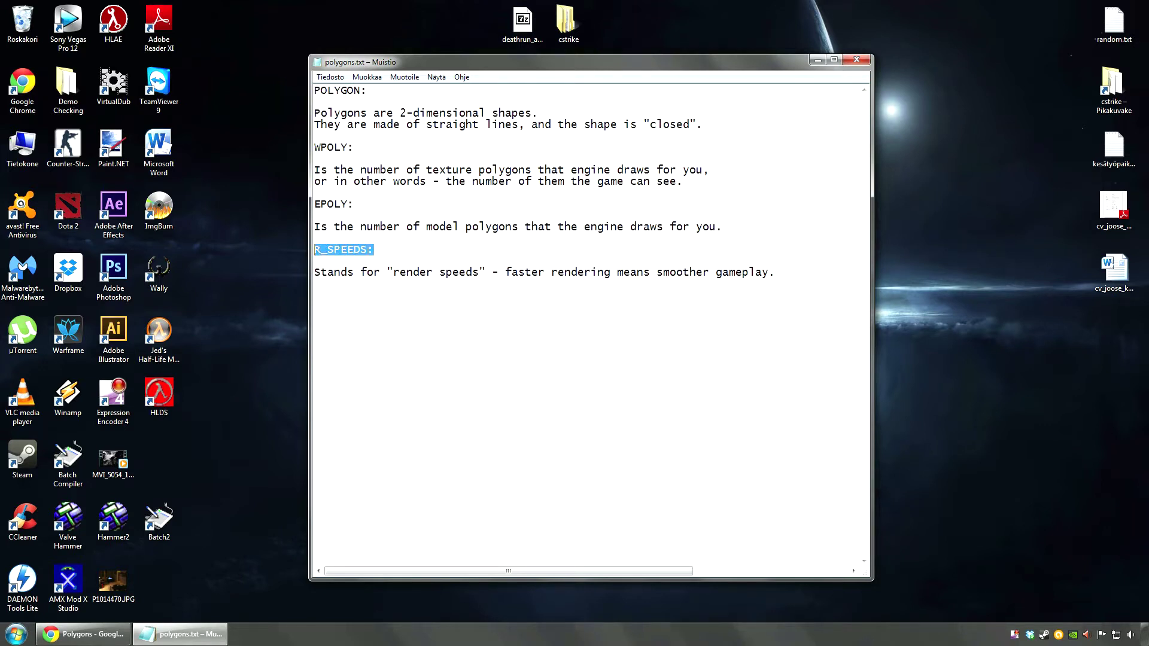
left_click(376, 250)
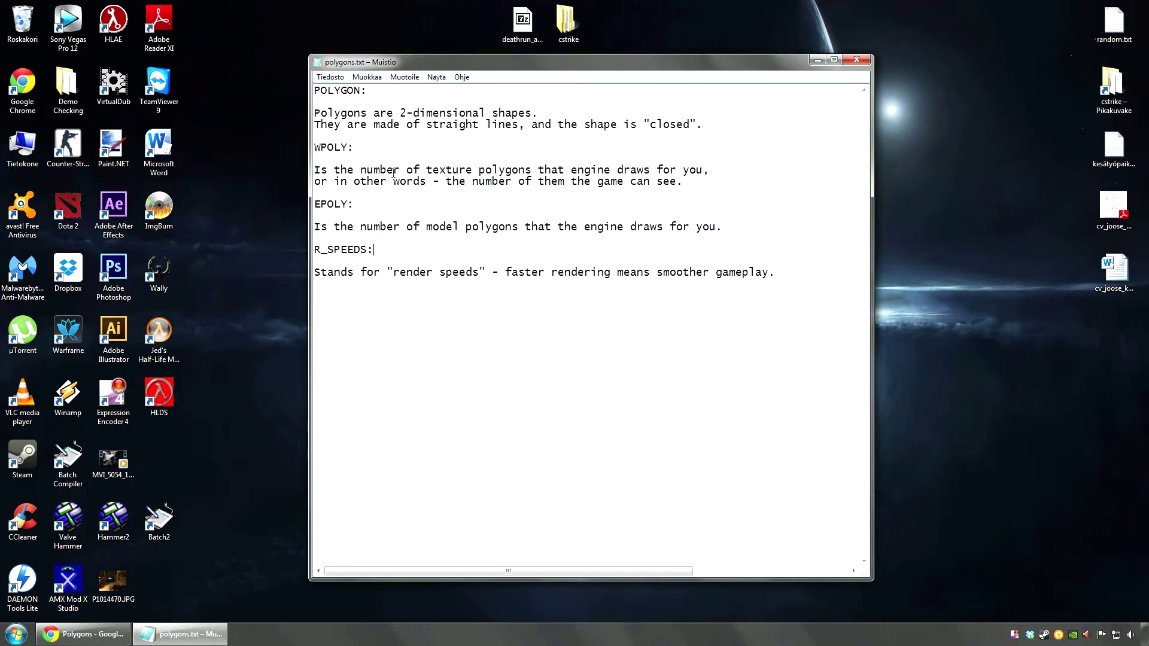
left_click(366, 251)
left_click_drag(378, 250, 314, 250)
left_click(389, 248)
left_click_drag(394, 272, 481, 272)
left_click(489, 247)
Step: Save the polygons.txt notes and minimize their window
left_click(333, 79)
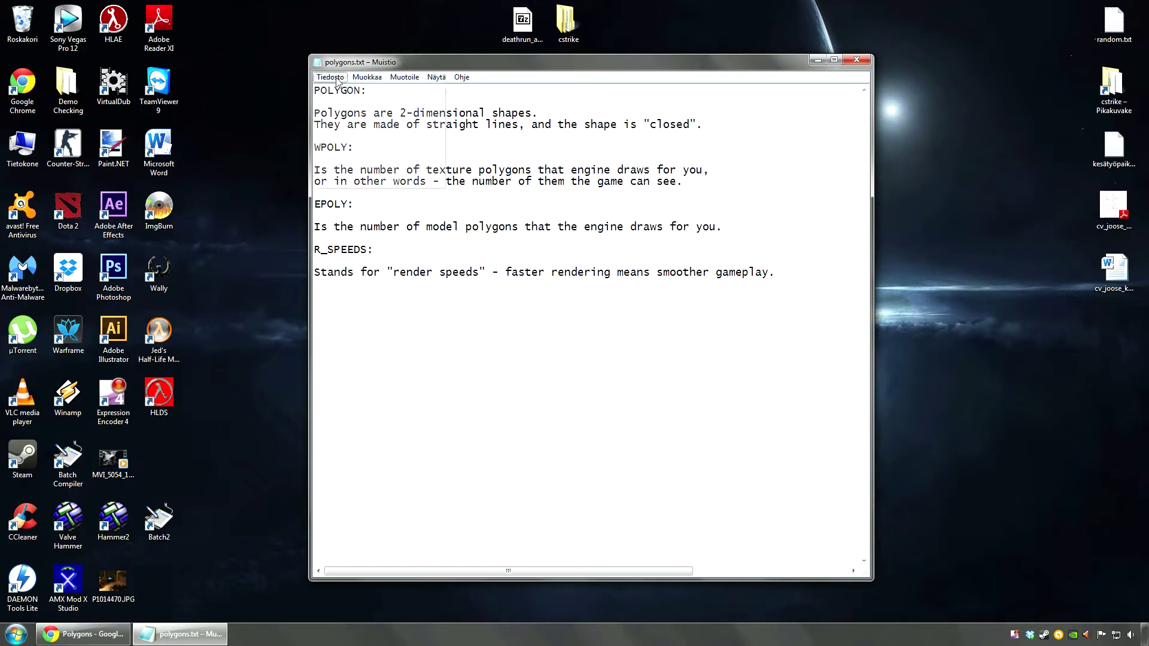
left_click(367, 119)
left_click(203, 645)
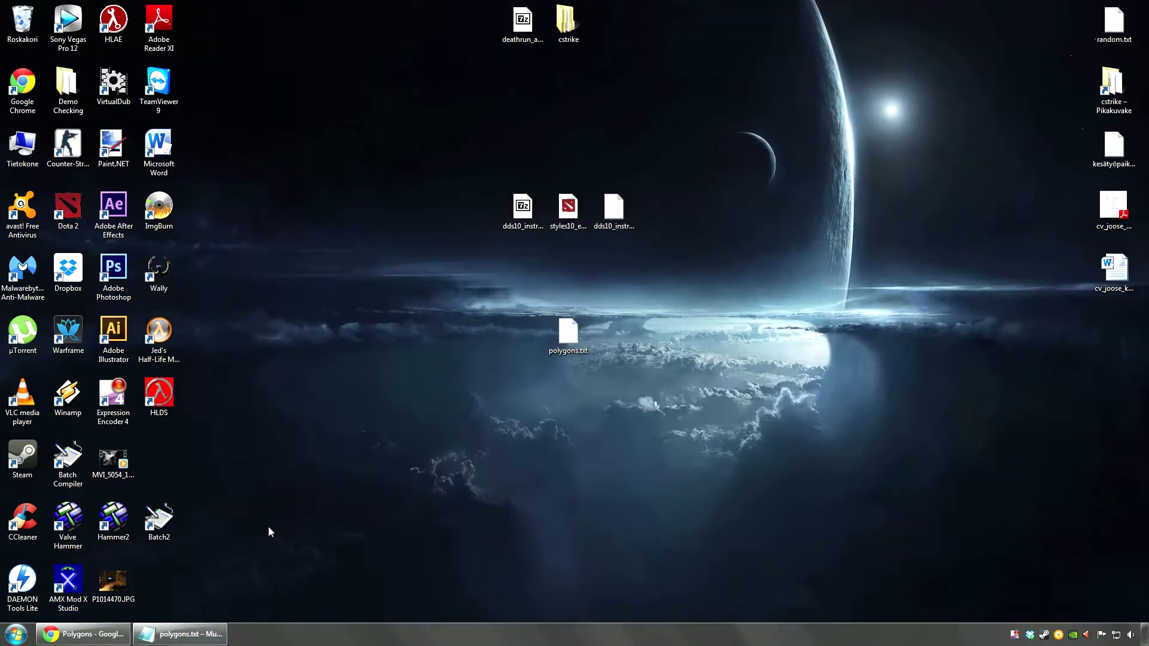
Step: Launch Valve Hammer Editor from the desktop and open the recent map tutorial6.rmf
double_click(68, 518)
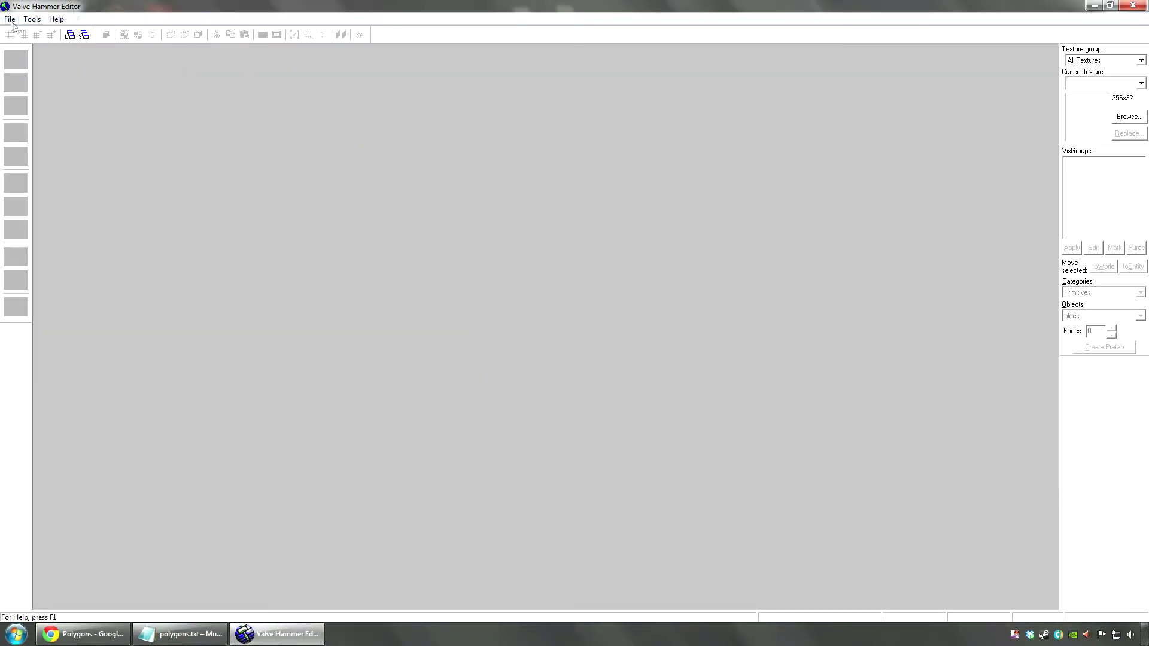
left_click(10, 19)
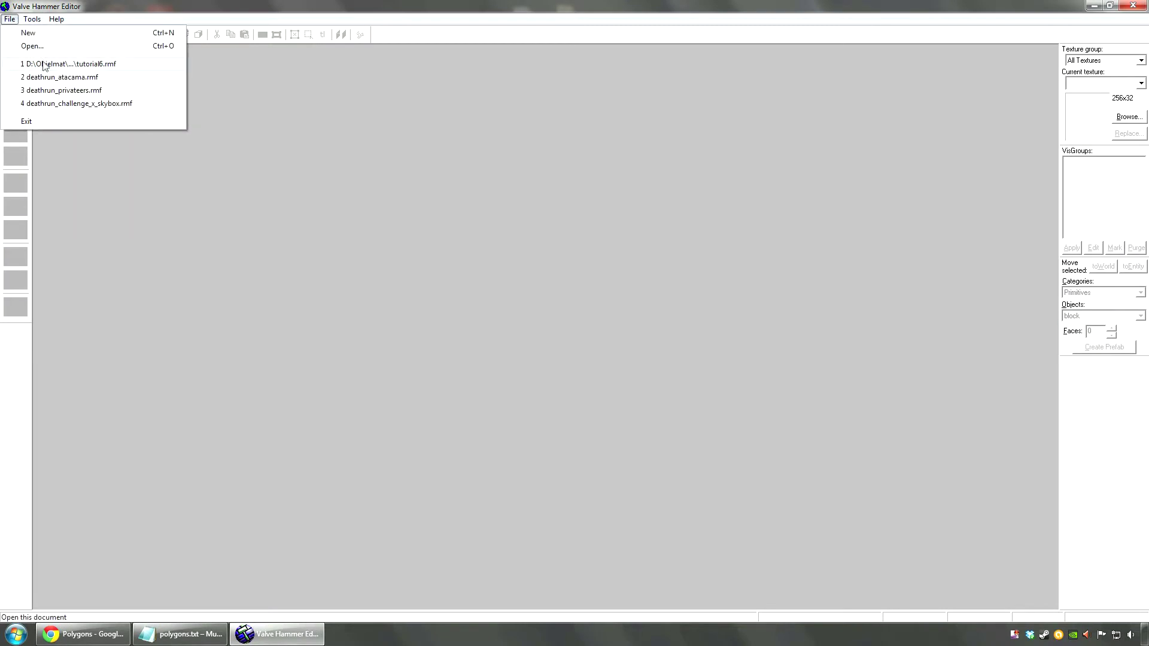
left_click(68, 64)
Step: Examine the outside of the map's rooms in the 3D view and inspect the face properties of the NULL-textured outer faces
key("s")
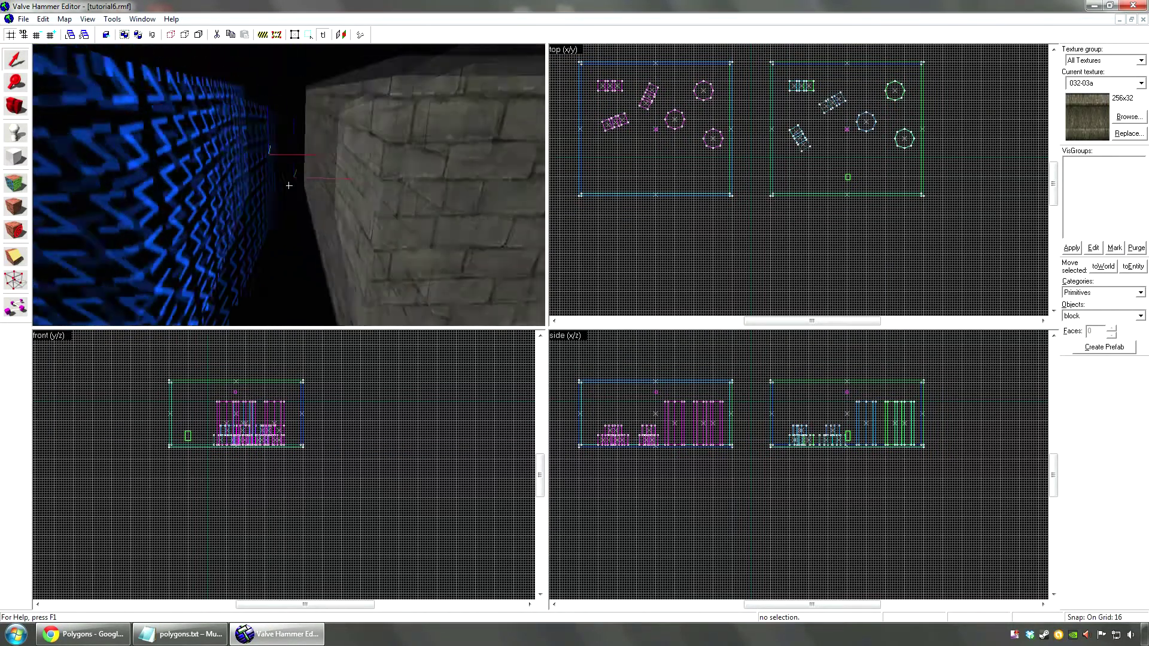
key("a")
key("w")
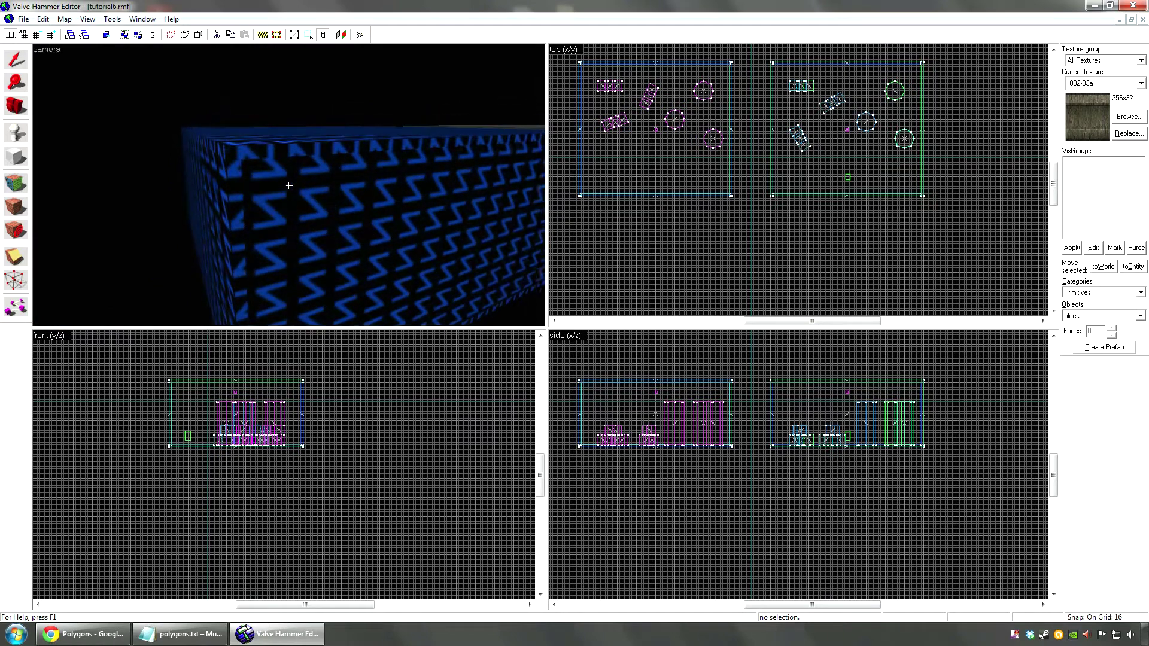
key("z")
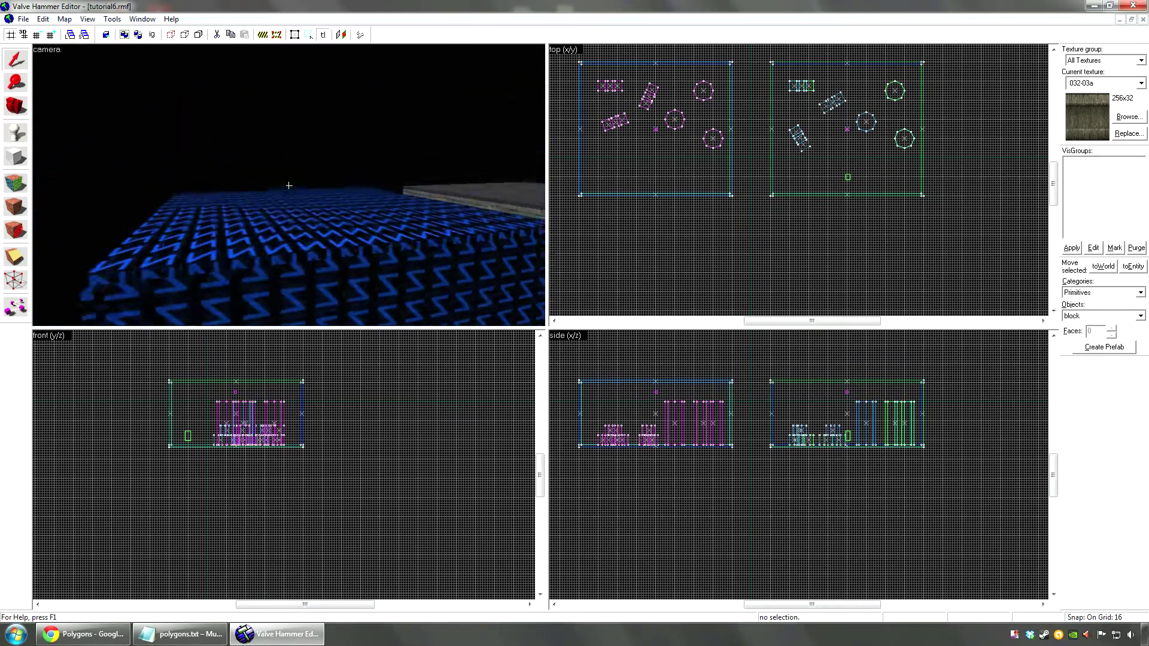
key("shift+a")
key("w")
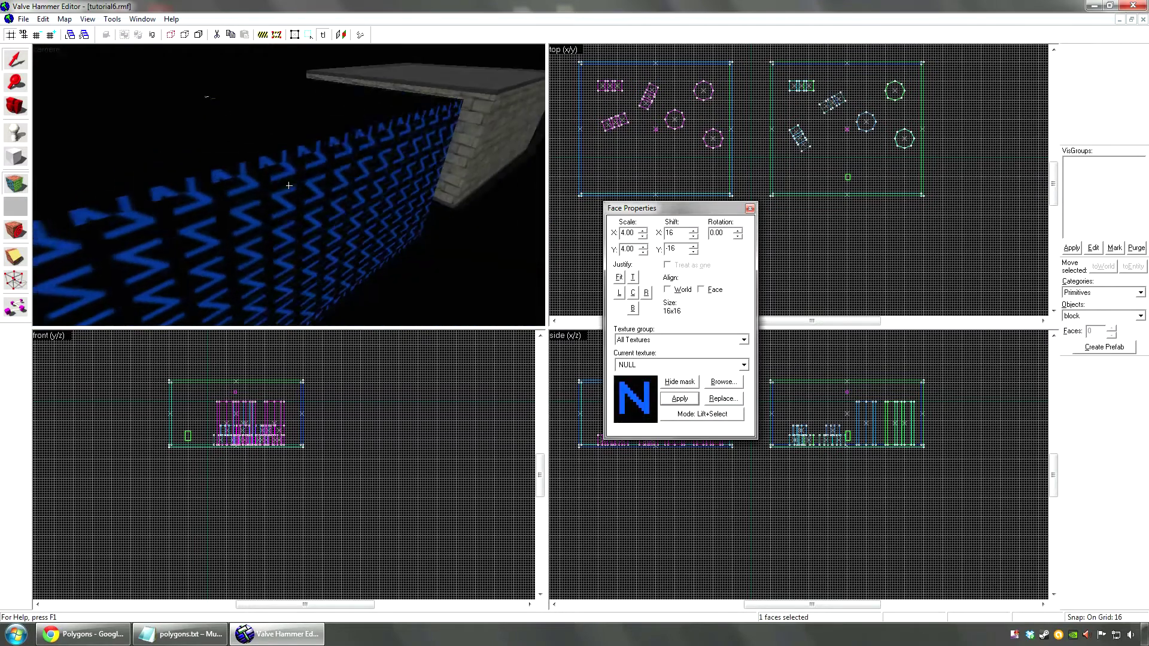
left_click(289, 185)
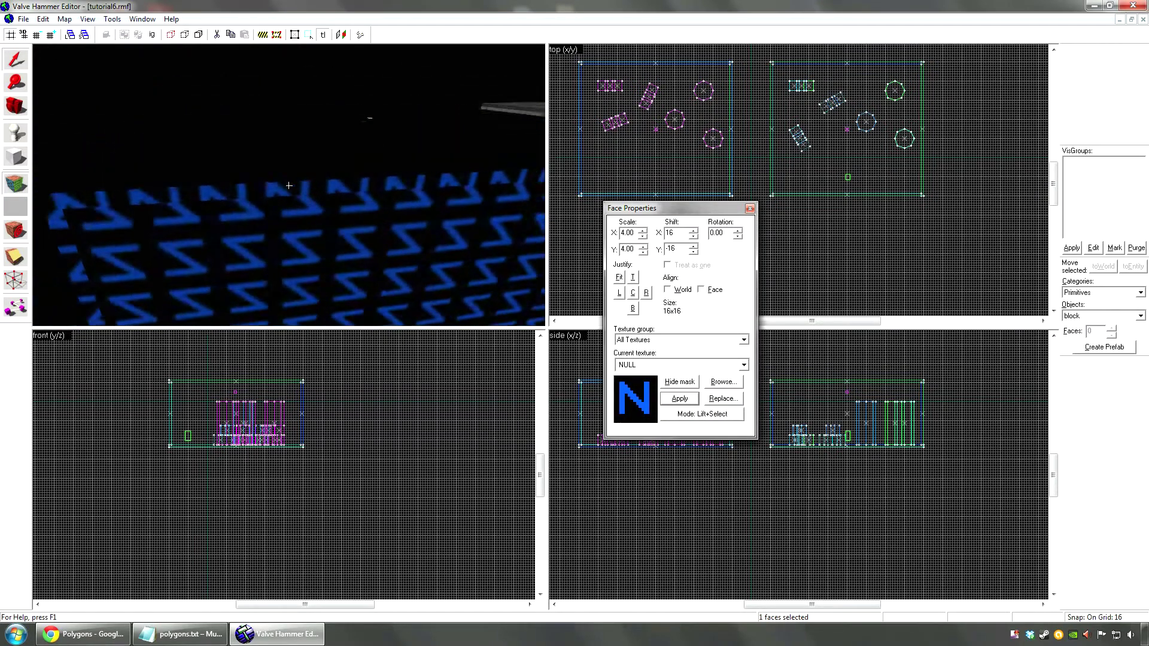
left_click(289, 186)
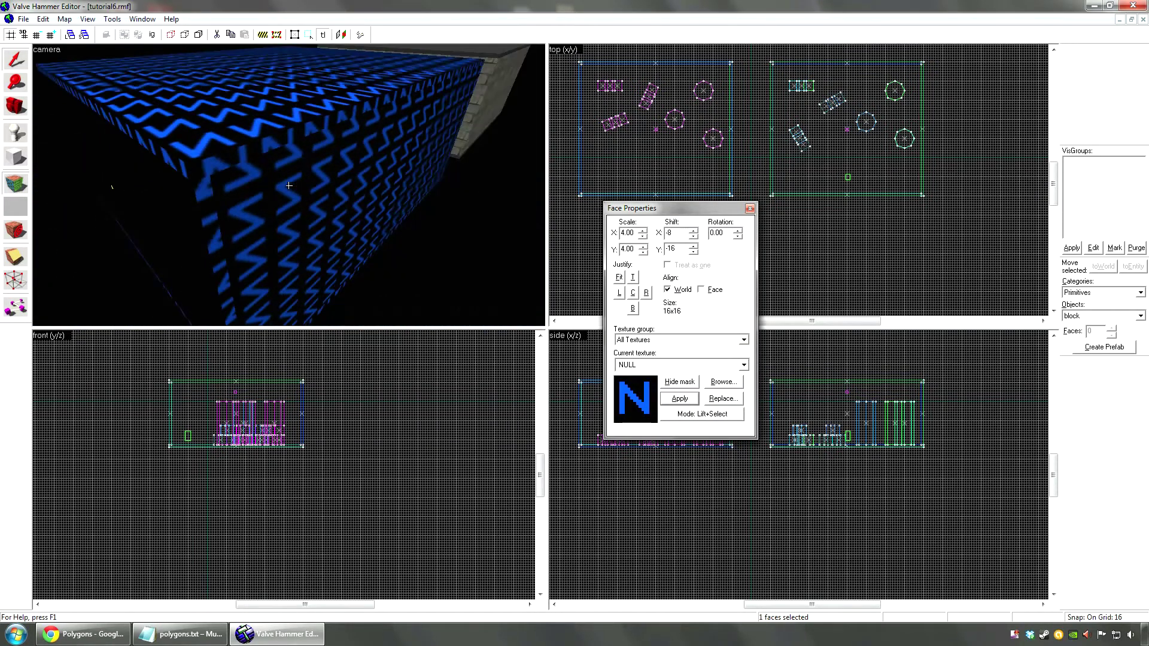
key("shift+a")
Step: Examine the room's interior in the 3D view, including the crates, the floor and the pillars with NULL-textured tops
key("w")
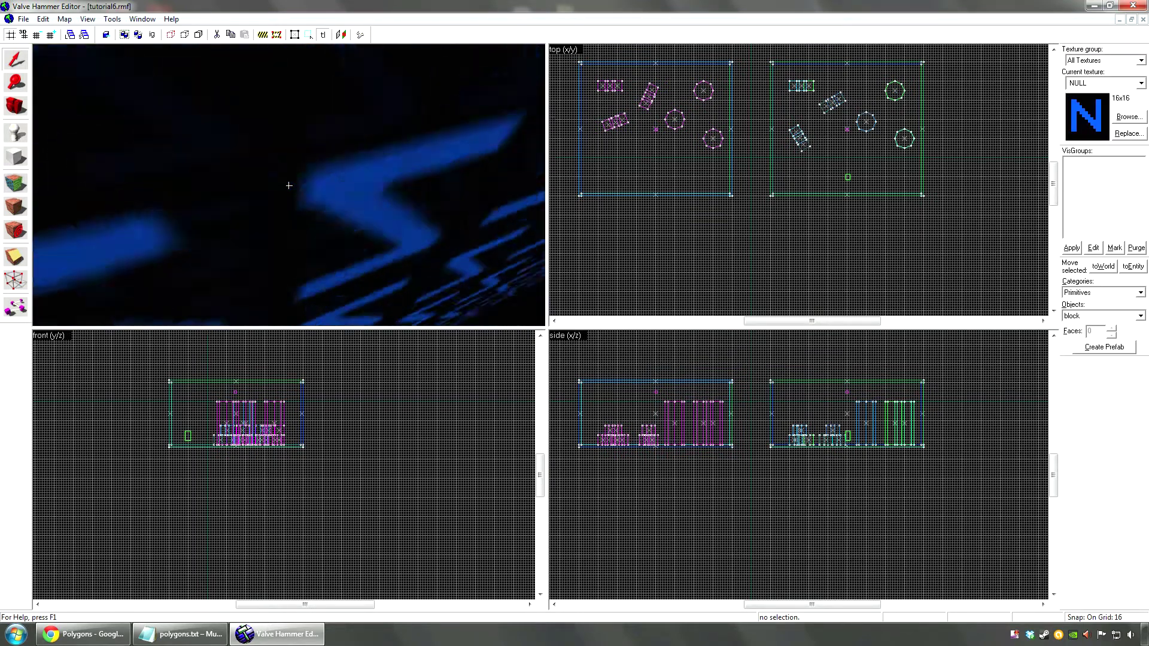
key("s")
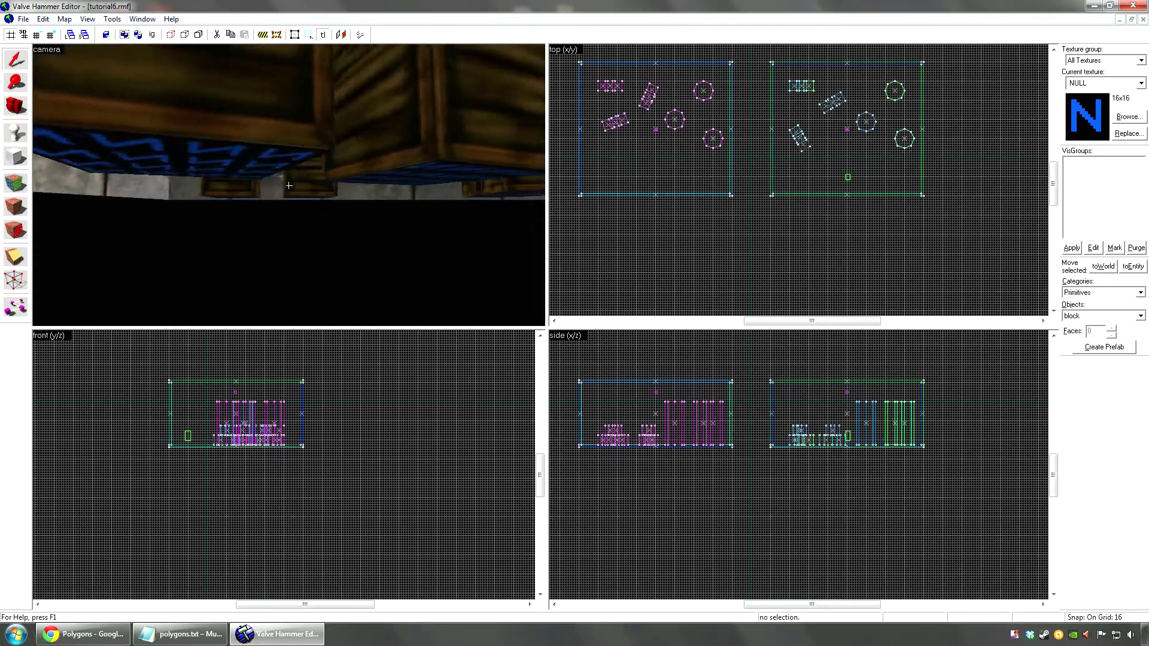
left_click_drag(290, 186, 289, 186)
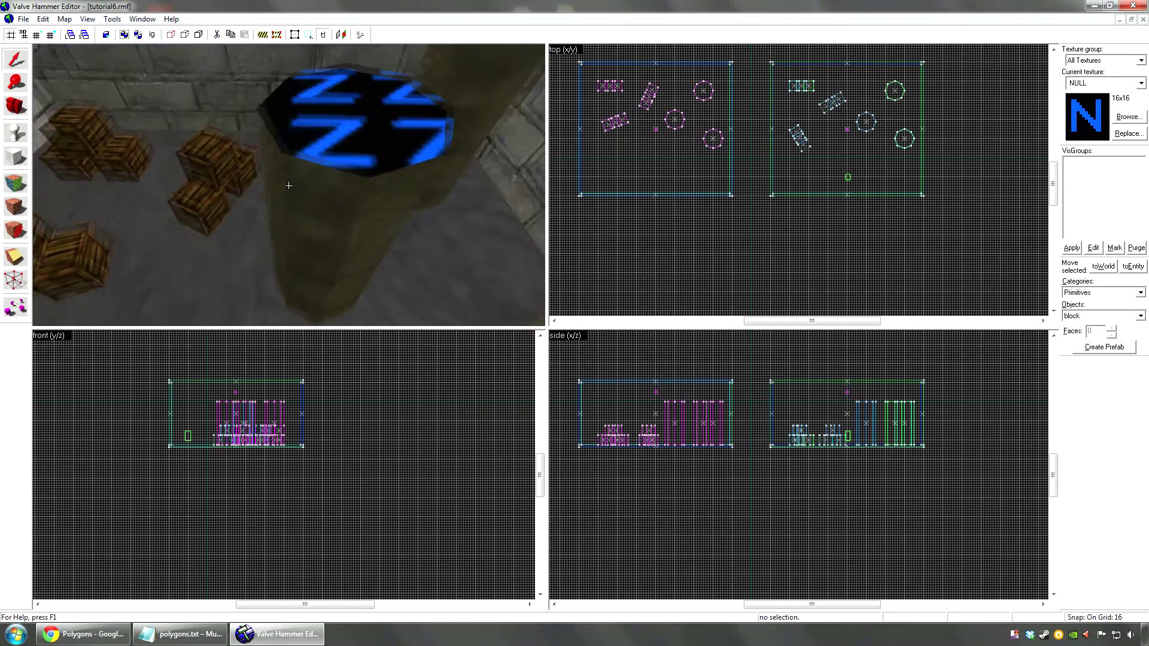
key("s")
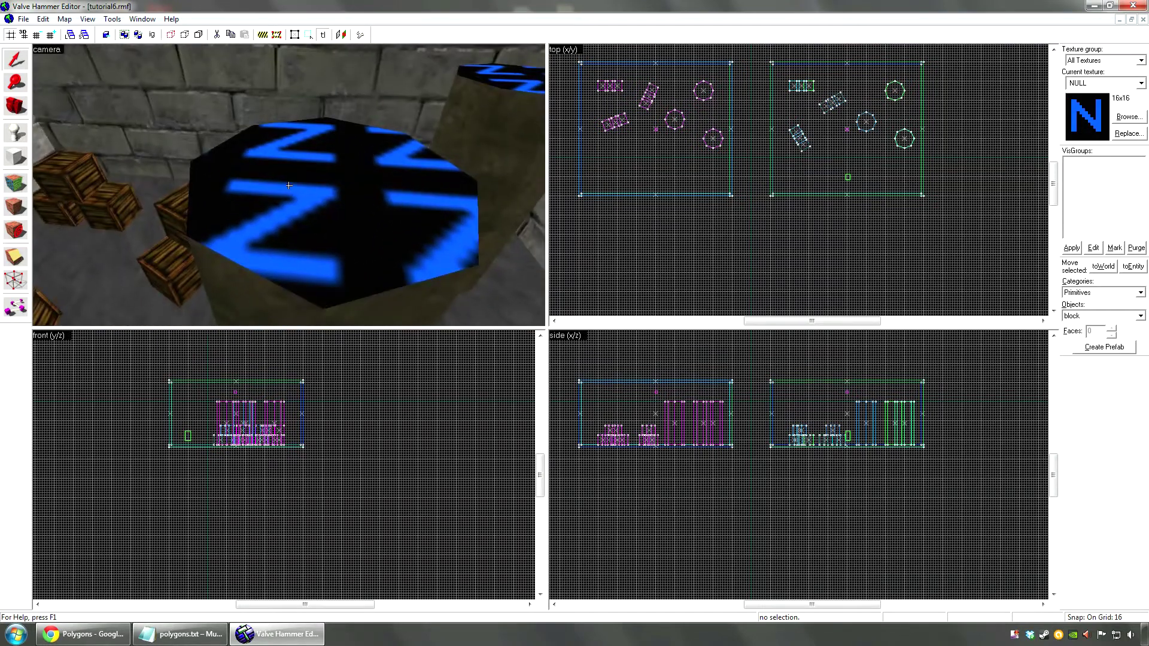
key("d")
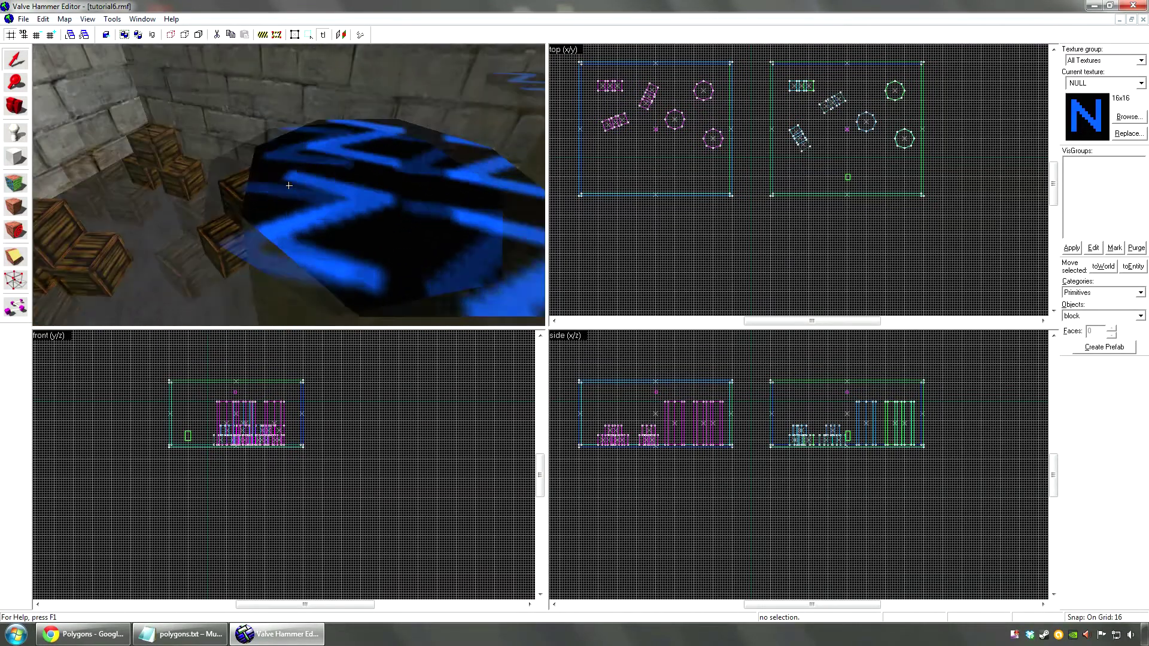
key("w")
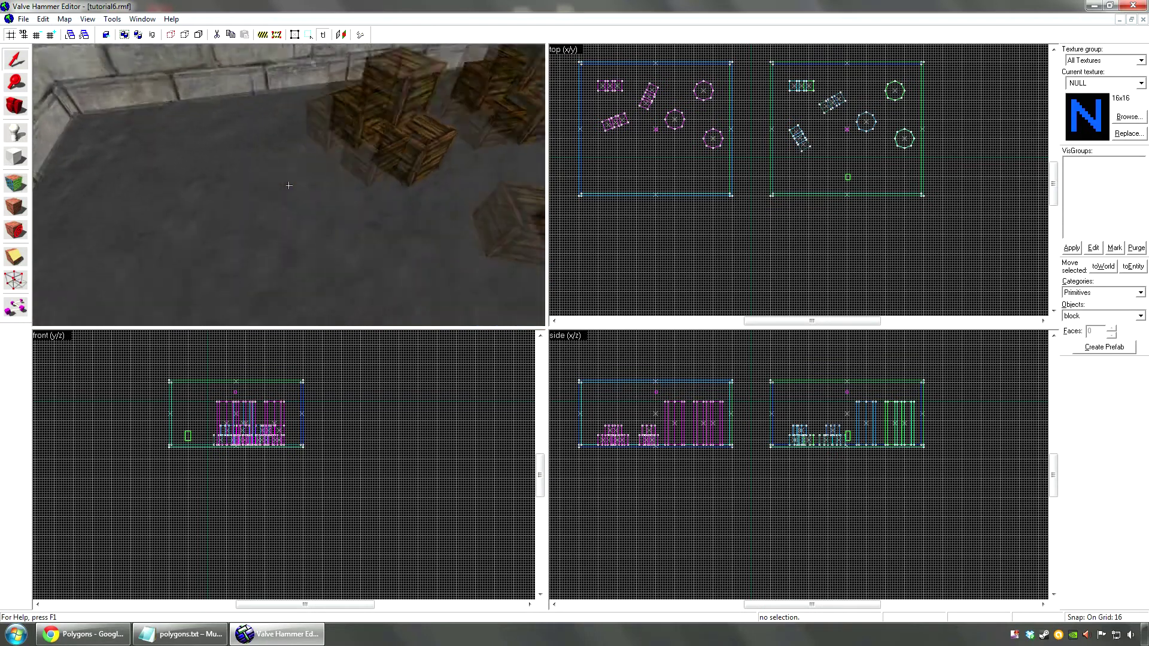
key("w")
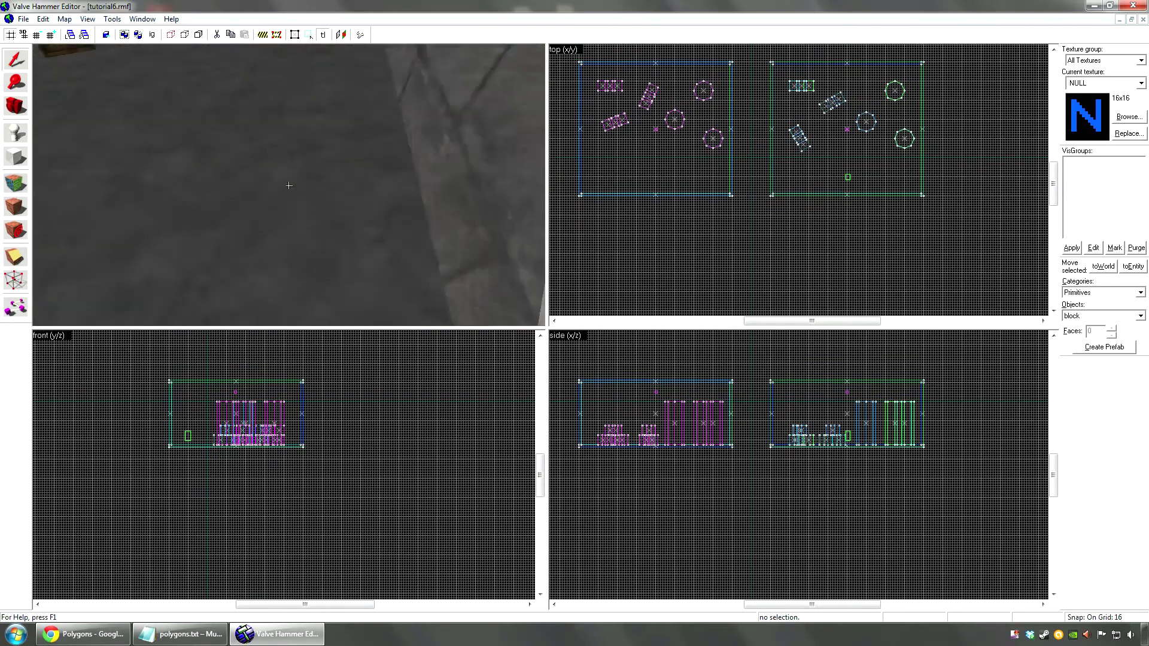
key("w")
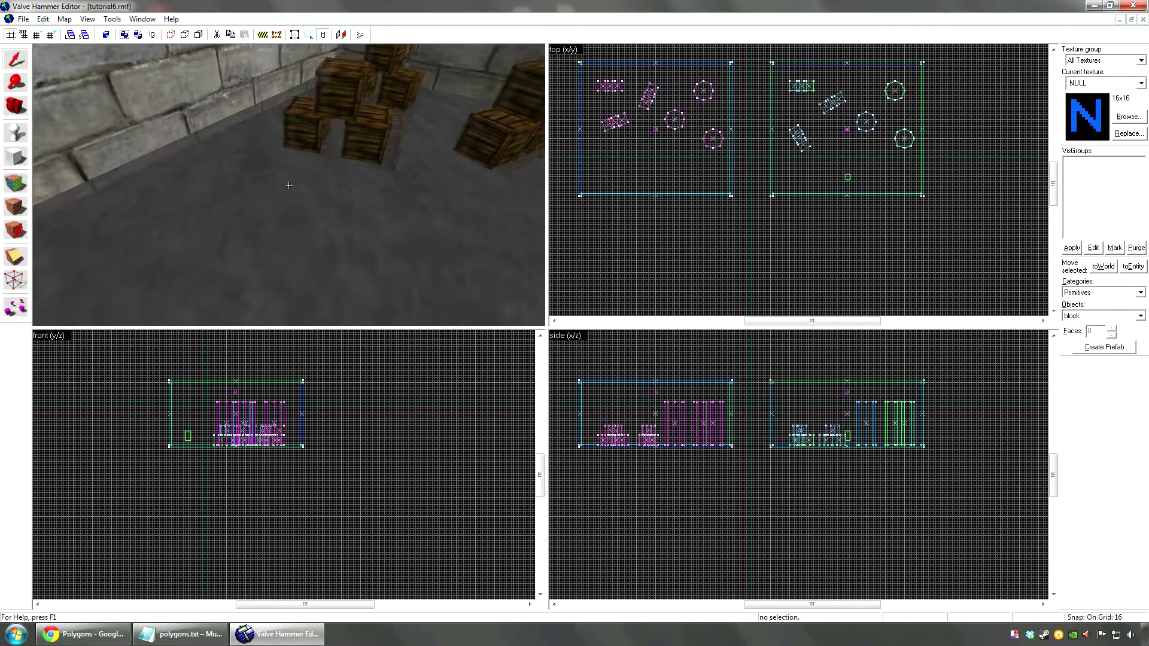
key("a")
key("d")
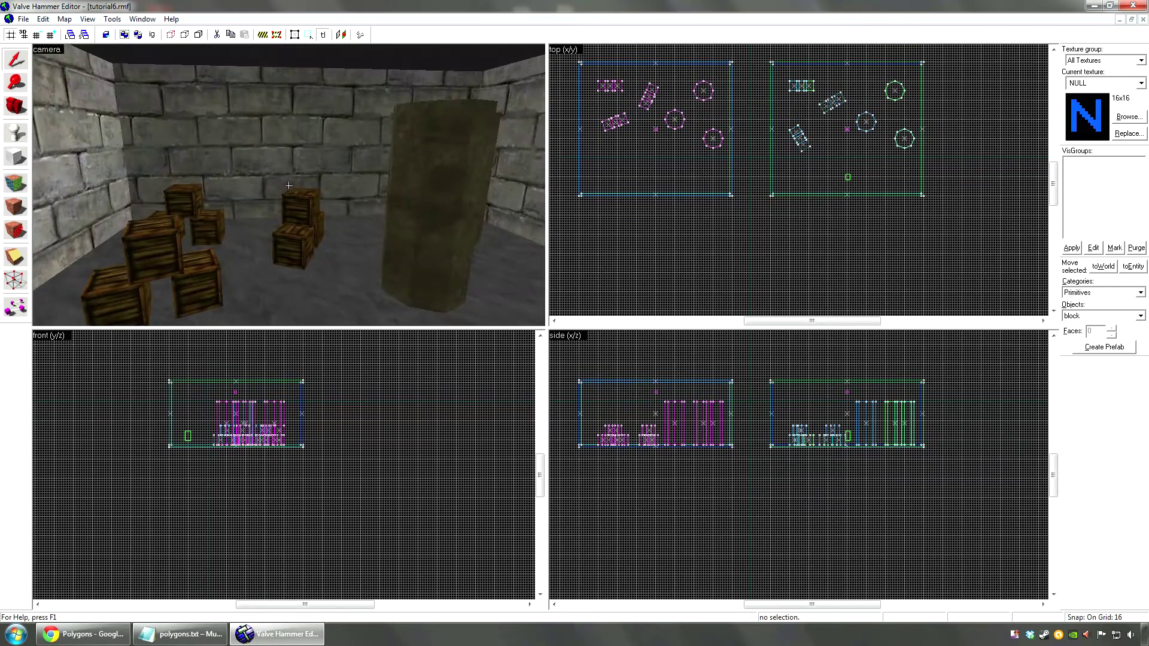
key("w")
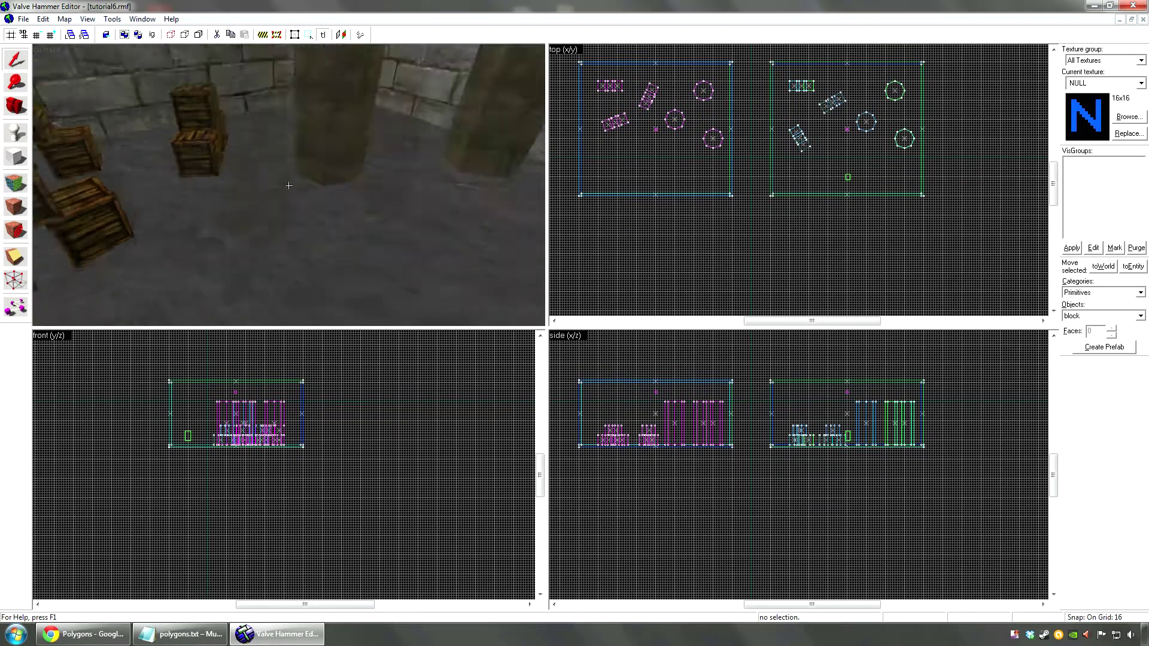
key("Down")
Step: Select the room's Black_Floor5 floor face and inspect its texture scale in the face properties
key("shift+a")
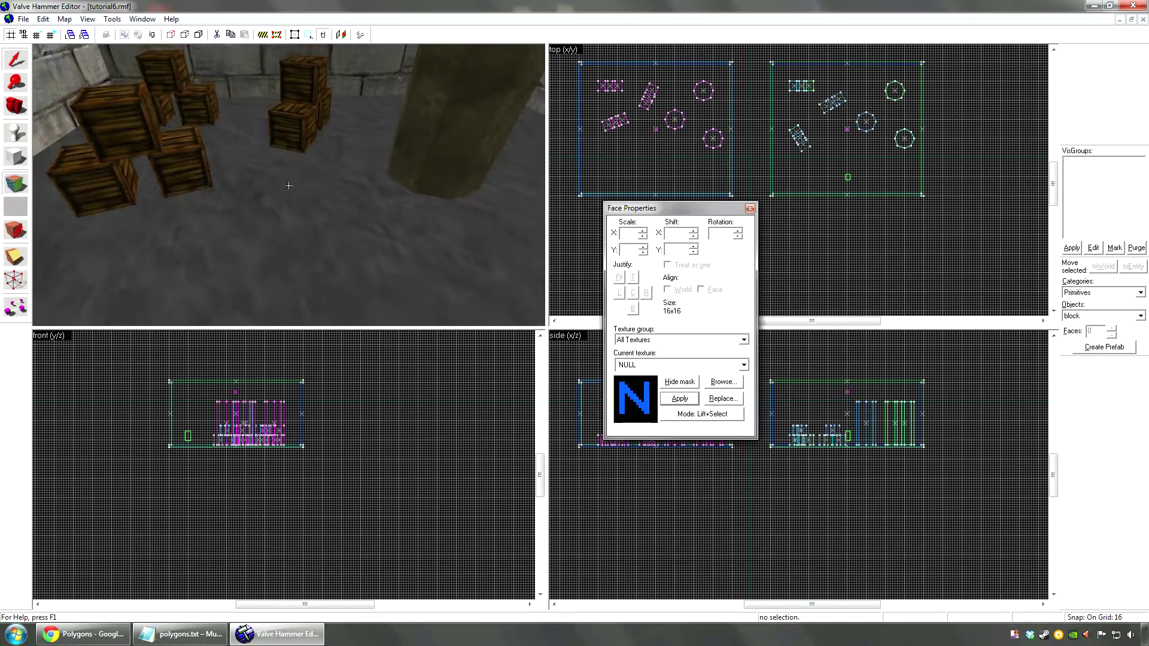
left_click(289, 187)
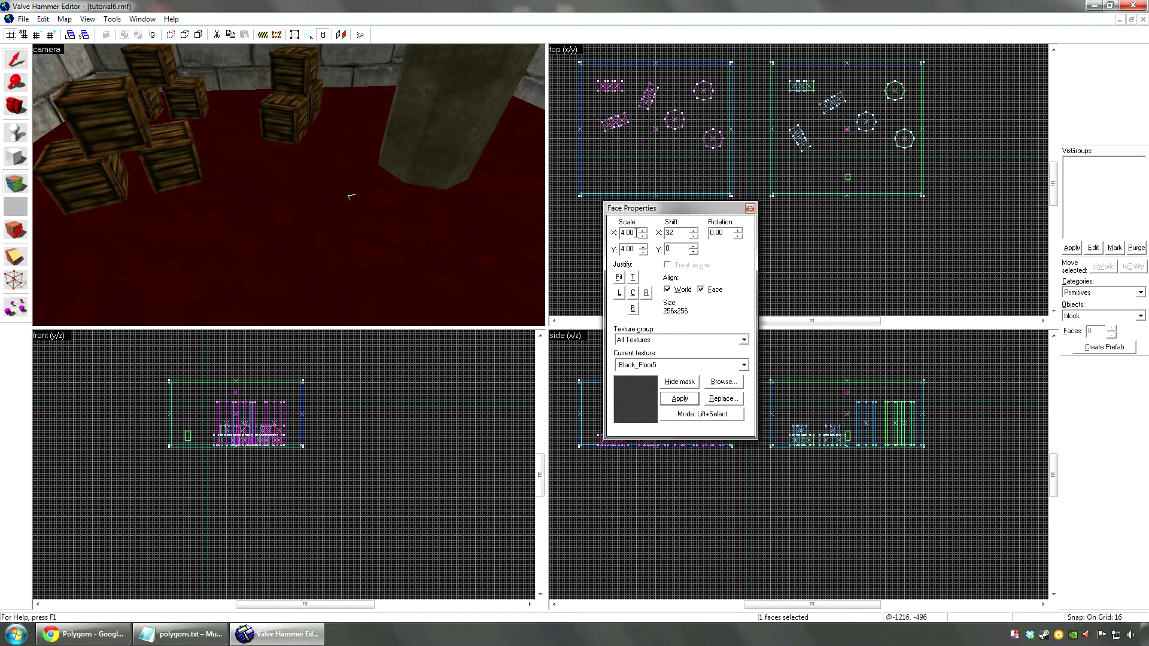
key("z")
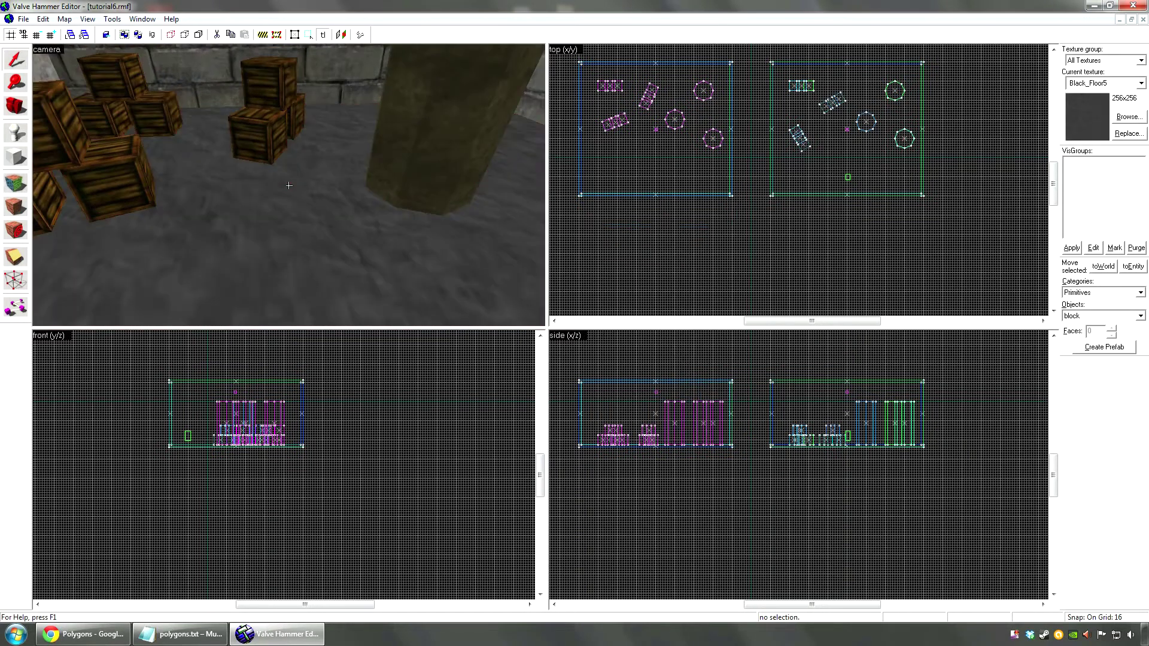
key("shift+a")
left_click(328, 220)
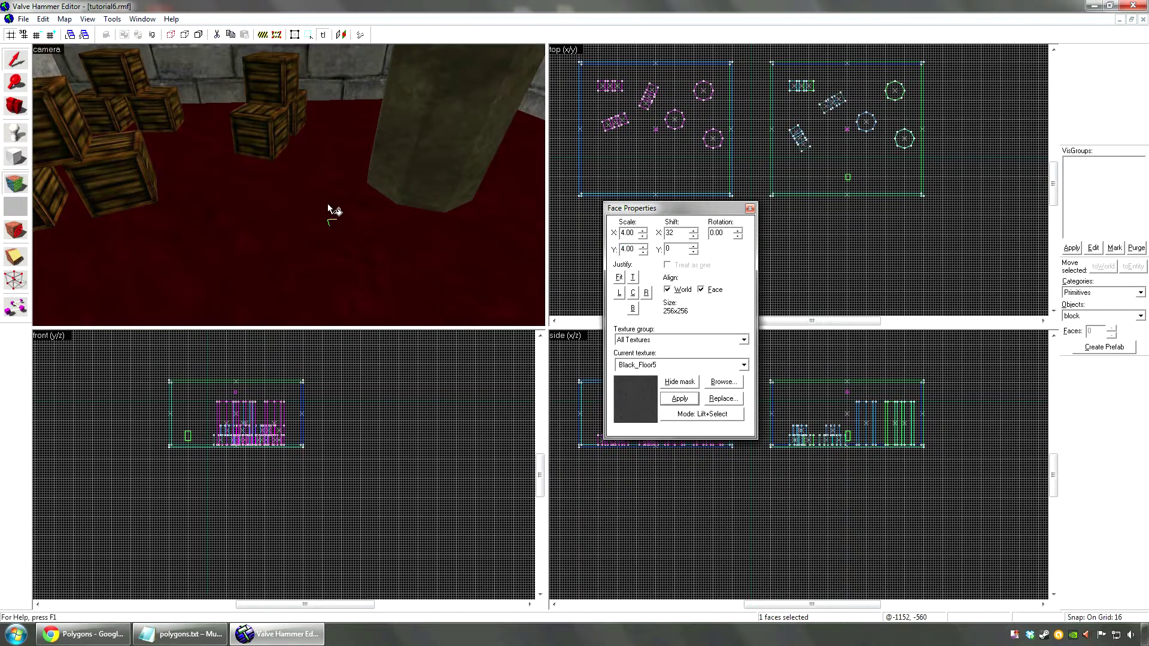
Step: Reselect the room's Black_Floor5 floor from different viewpoints and check its texture scale in the face properties
key("shift+s")
key("z")
key("shift+a")
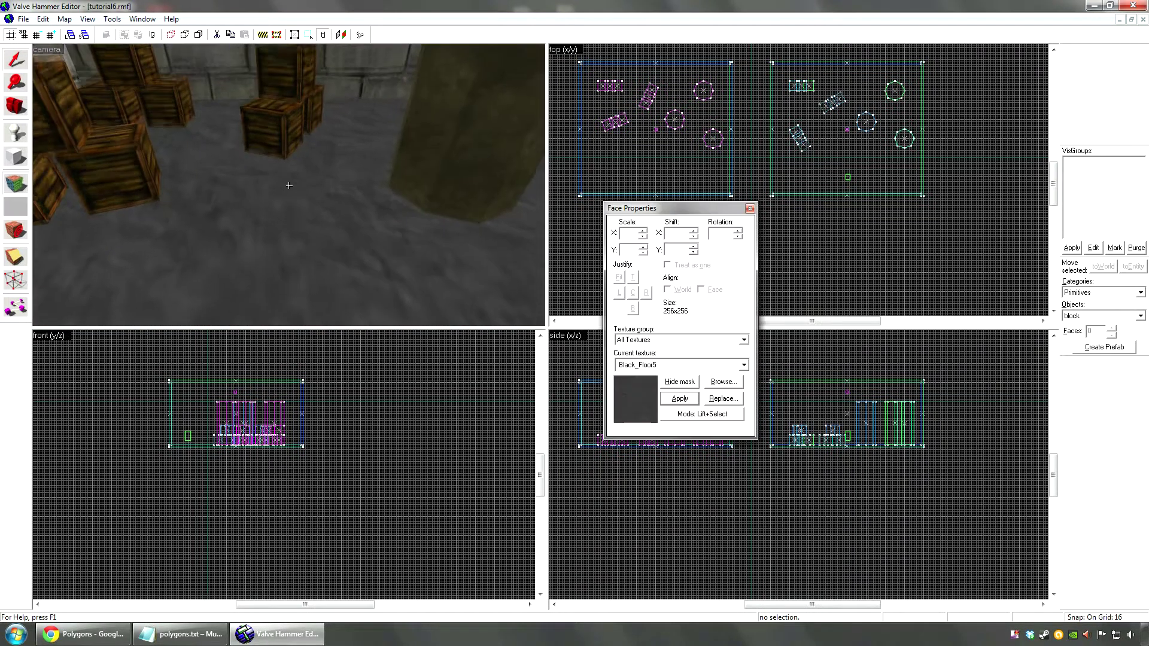
left_click(288, 186)
key("z")
key("z")
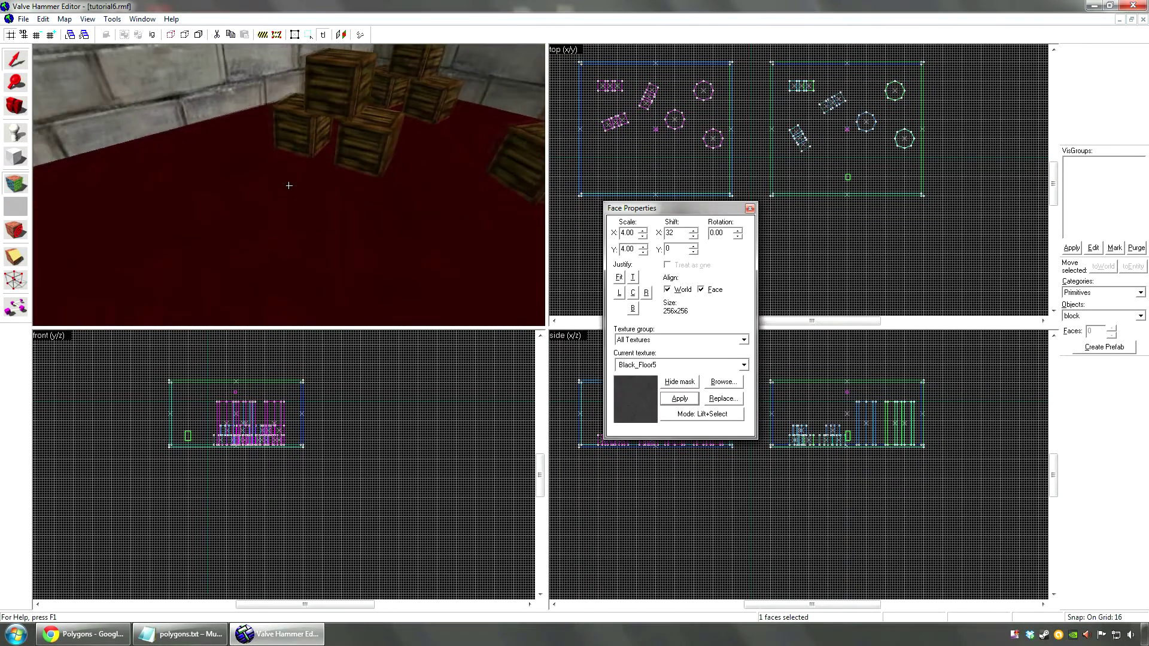
left_click(289, 185)
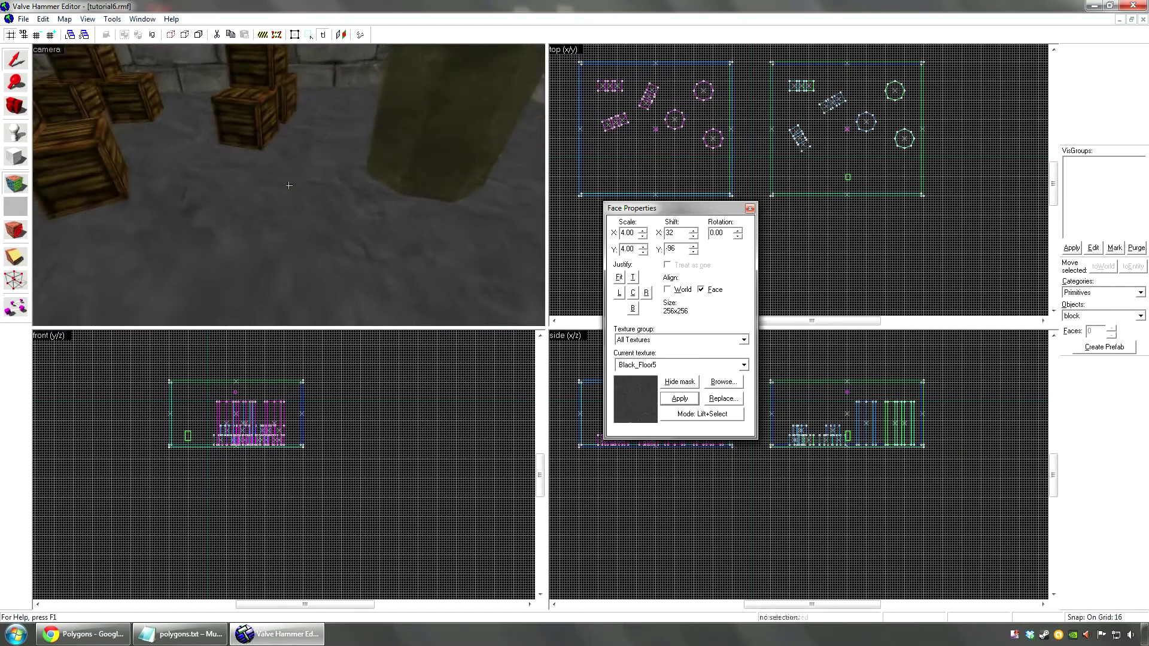
key("shift+a")
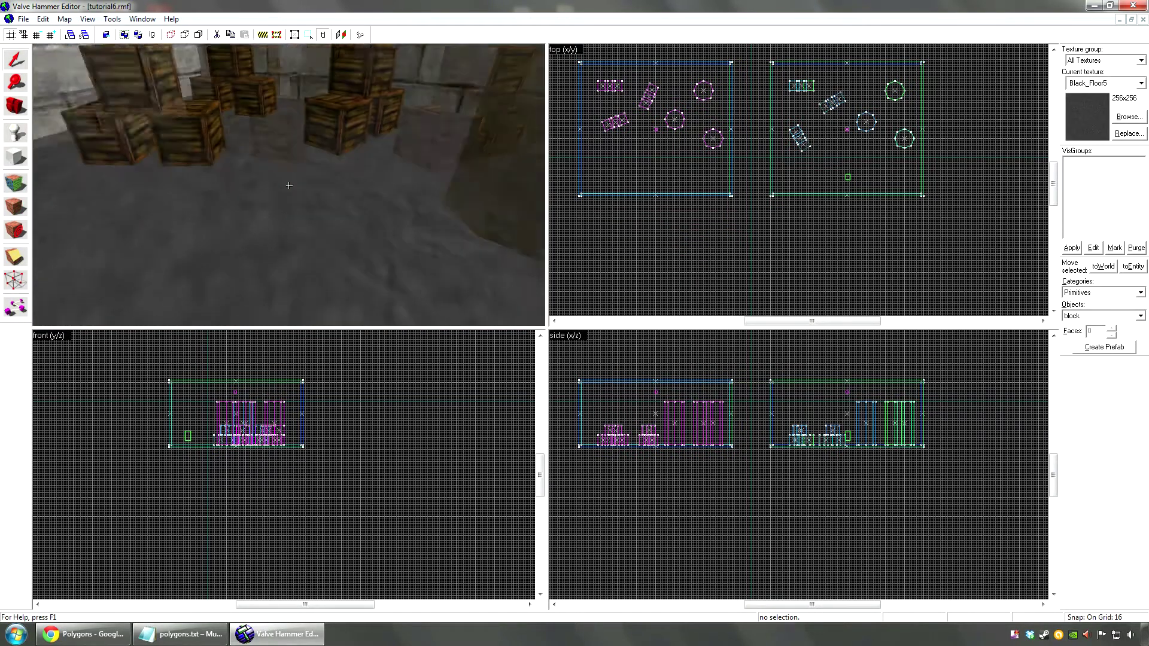
key("shift+a")
left_click(289, 185)
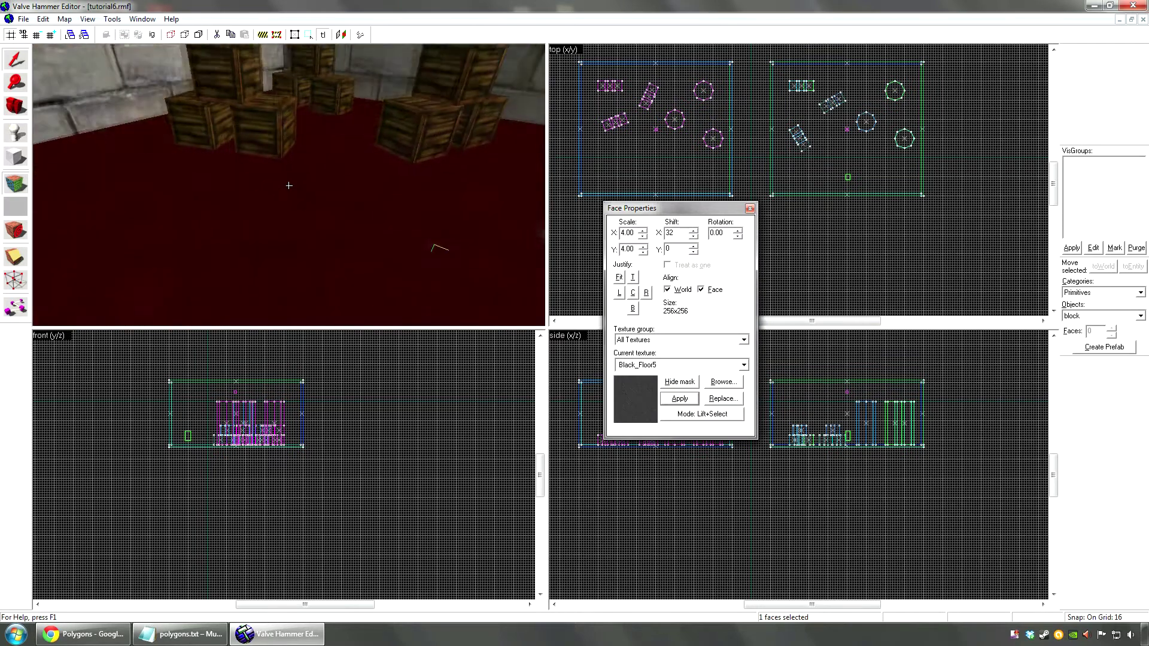
Step: Select a front face of the nearby bcrate26 crate and inspect its texture scale in the face properties
key("shift+a")
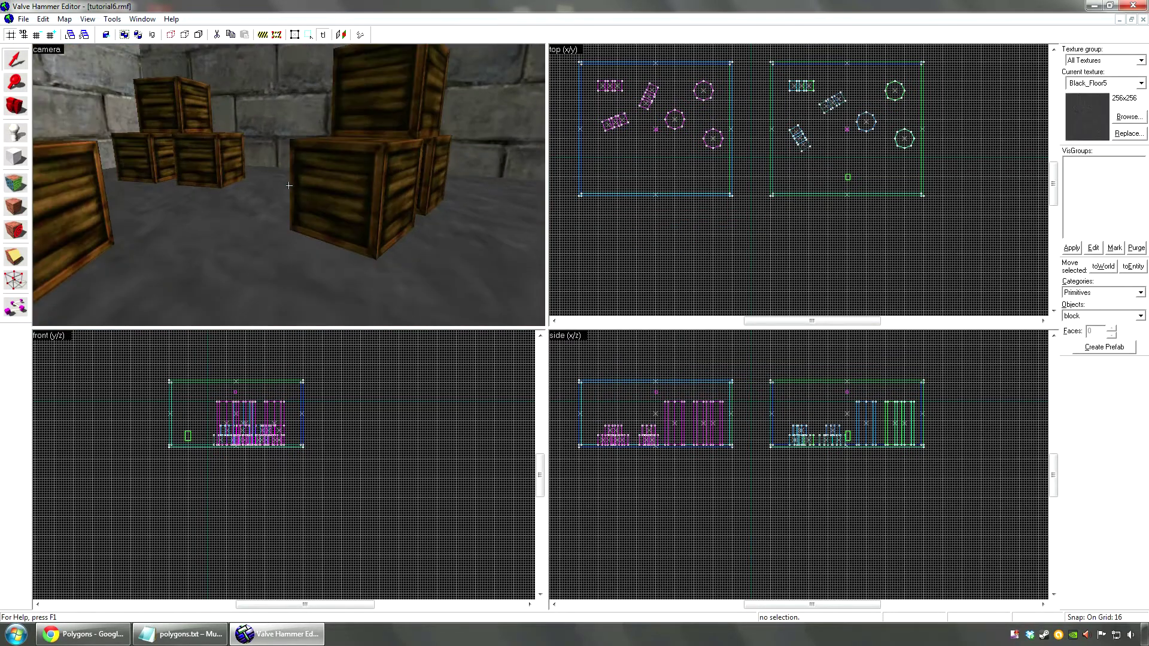
key("shift+a")
left_click(289, 185)
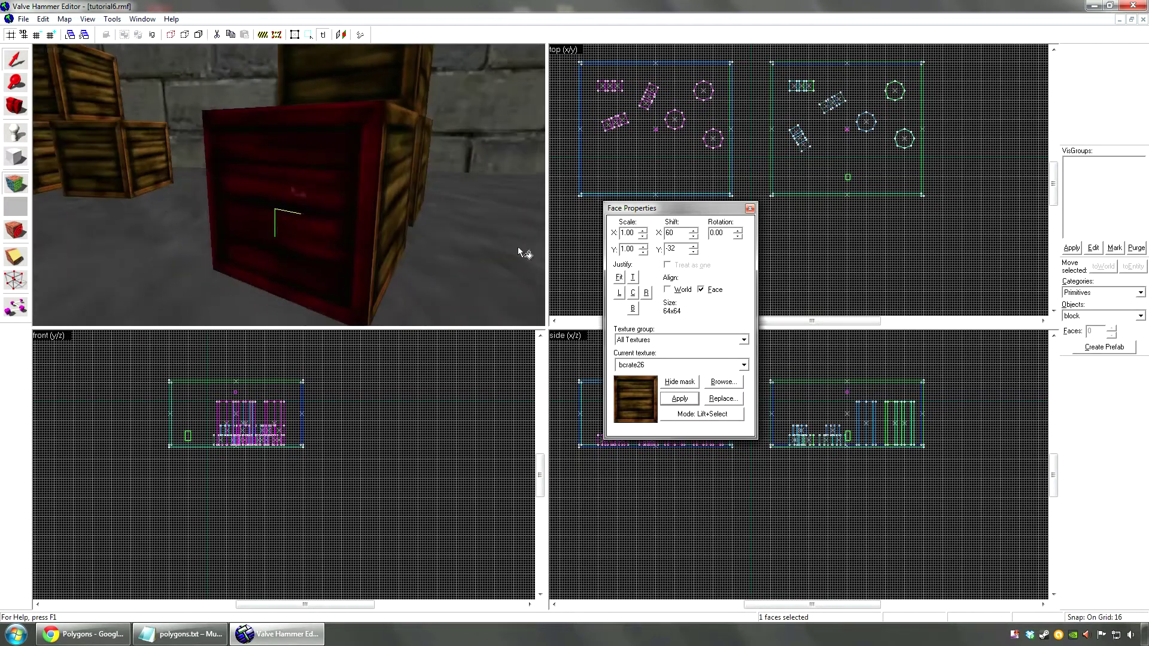
key("z")
key("s")
key("d")
key("shift+a")
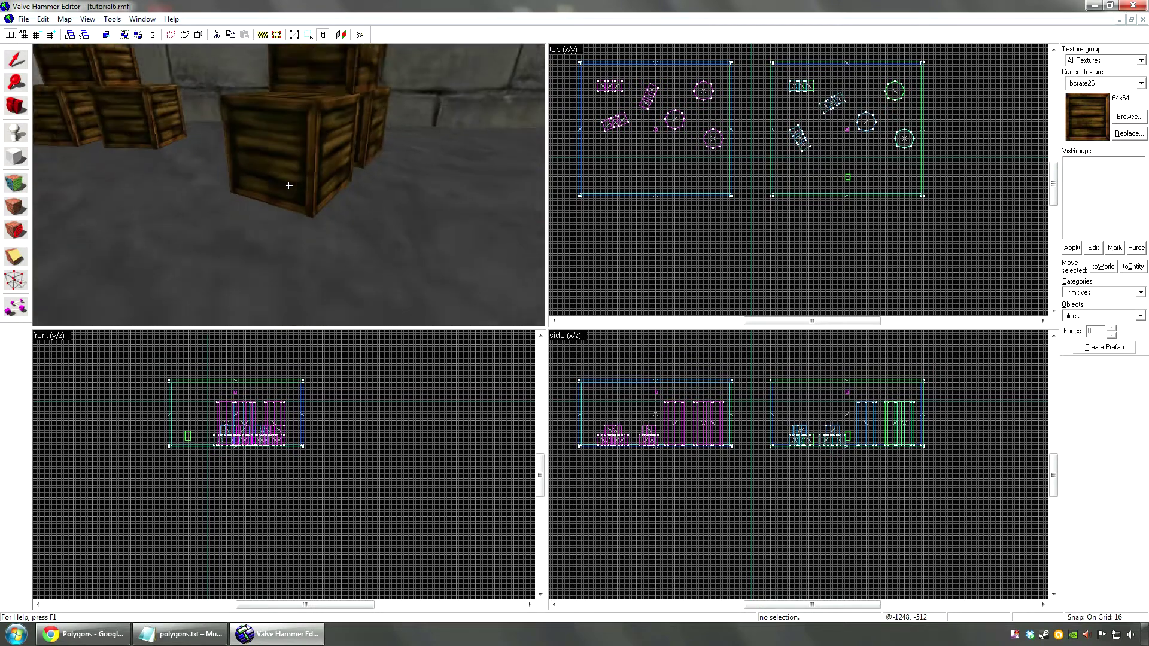
Step: Select a side face of the block02a1 pillar and inspect its texture scale and the pillar's surroundings
key("shift+a")
key("shift+a")
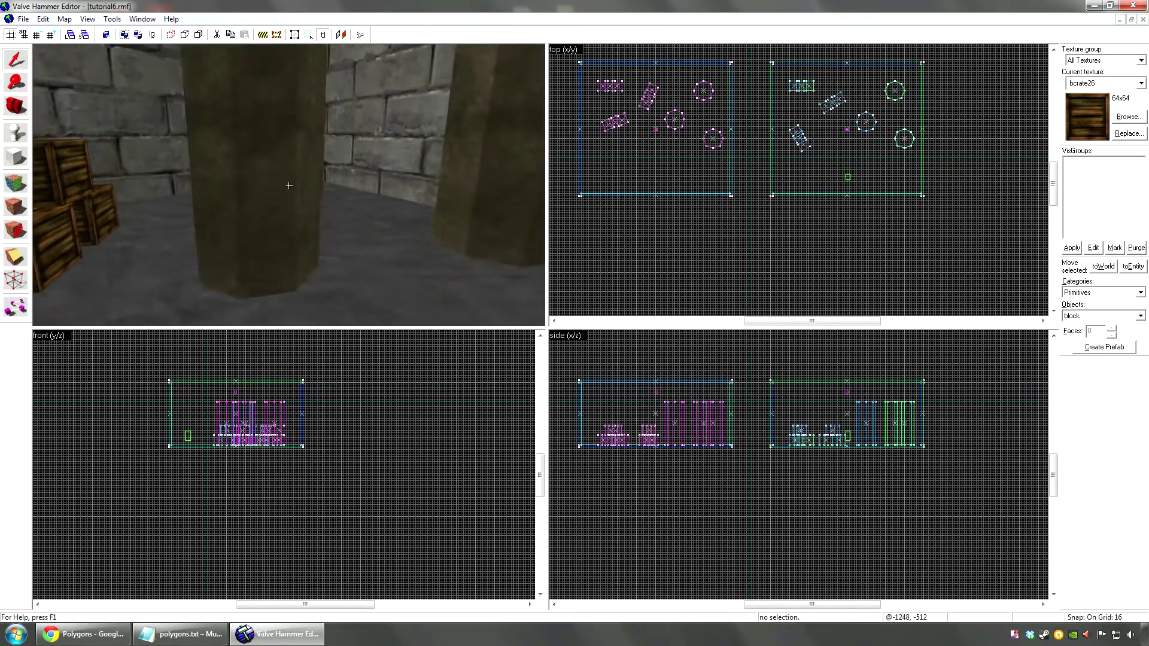
key("shift+a")
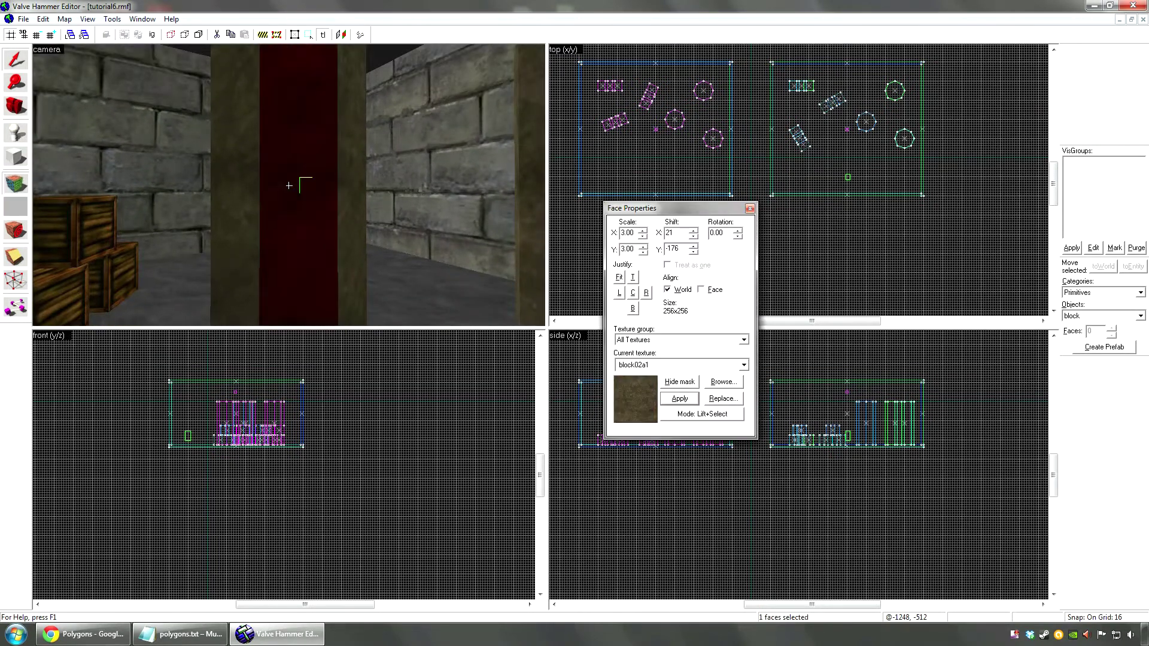
key("shift+a")
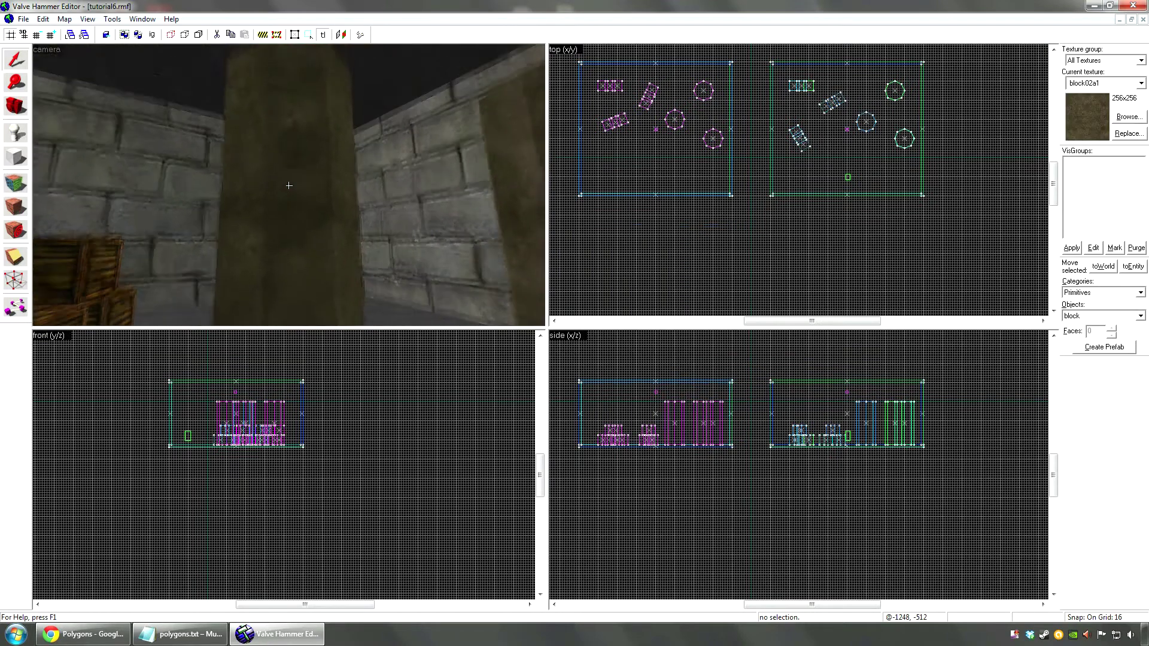
key("a")
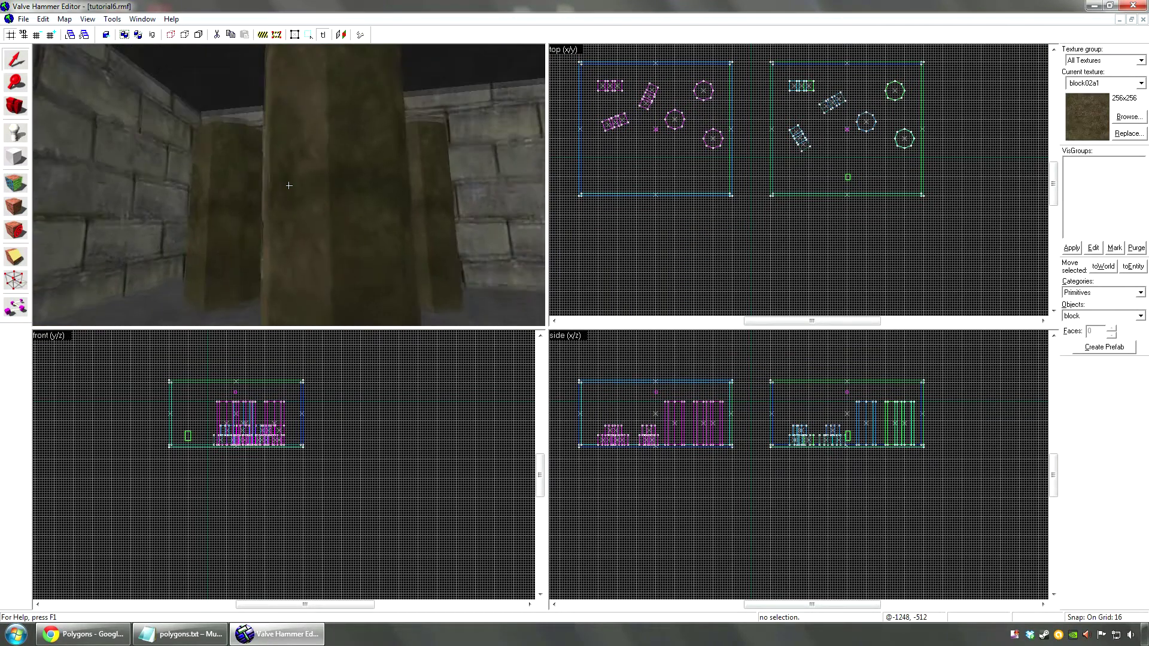
key("d")
key("s")
key("w")
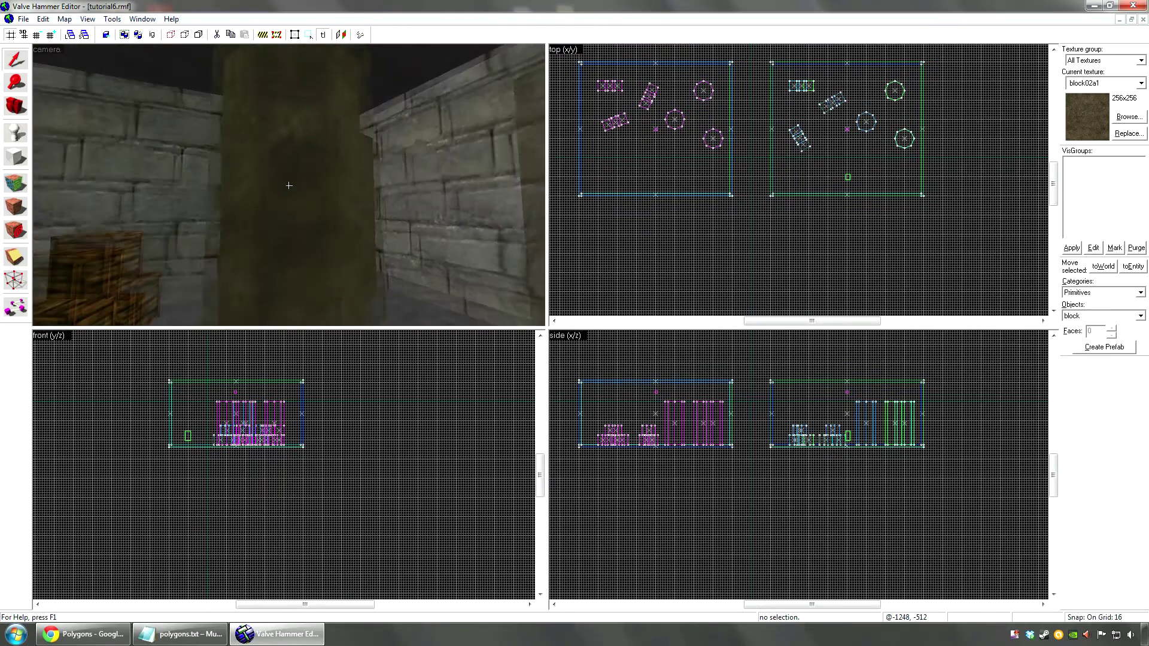
key("shift+a")
left_click(289, 186)
key("shift+a")
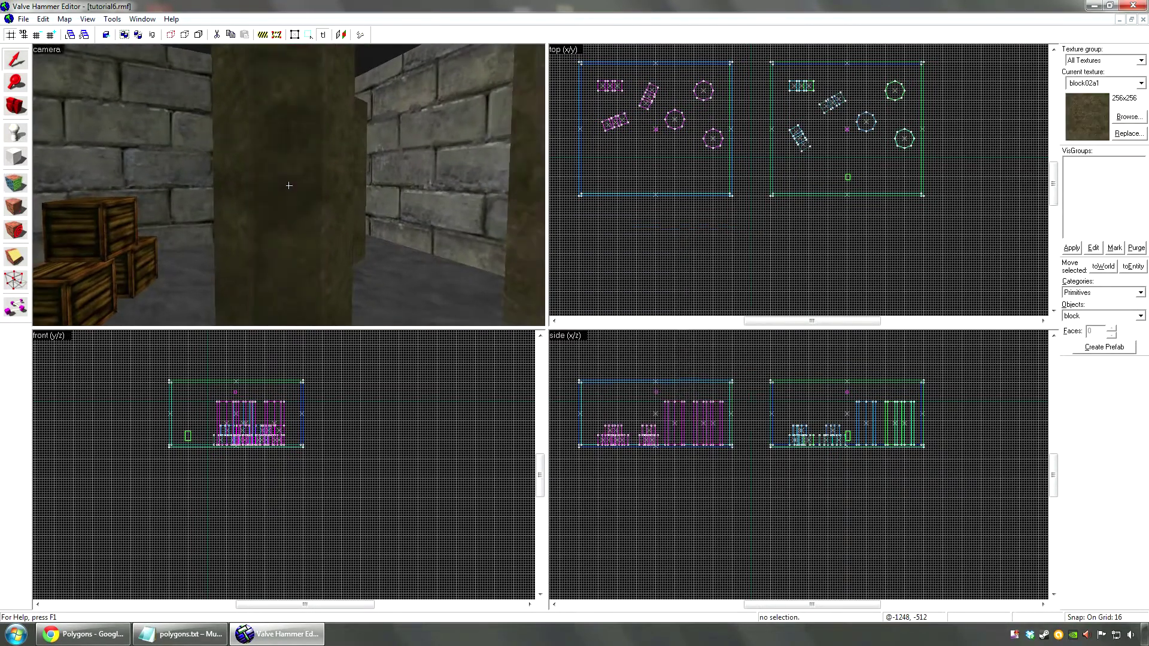
key("shift+a")
key("shift+a")
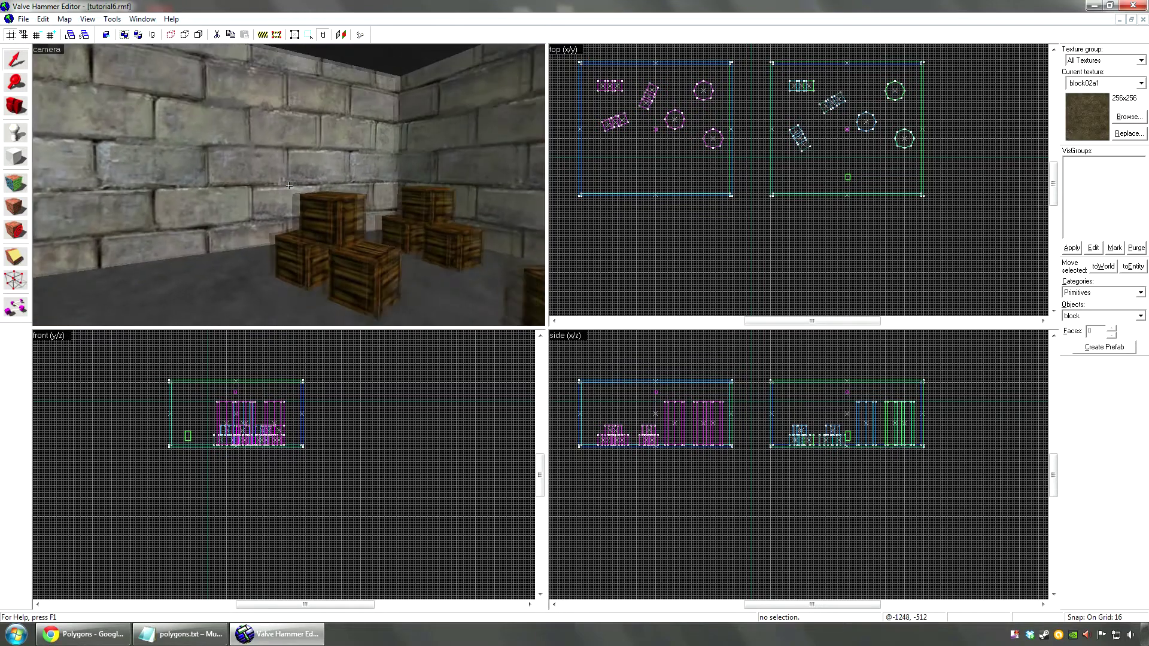
Step: Select the out_w5 wall face behind the crates and set its texture scale to 4 in X and Y
key("shift+a")
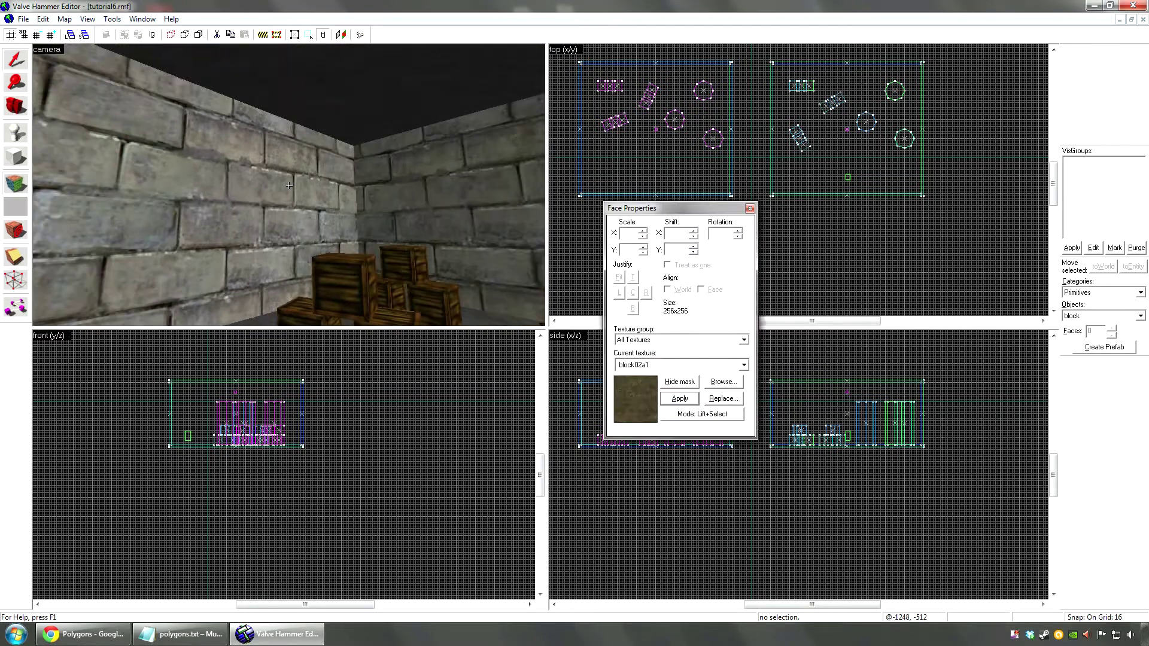
left_click(289, 185)
key("z")
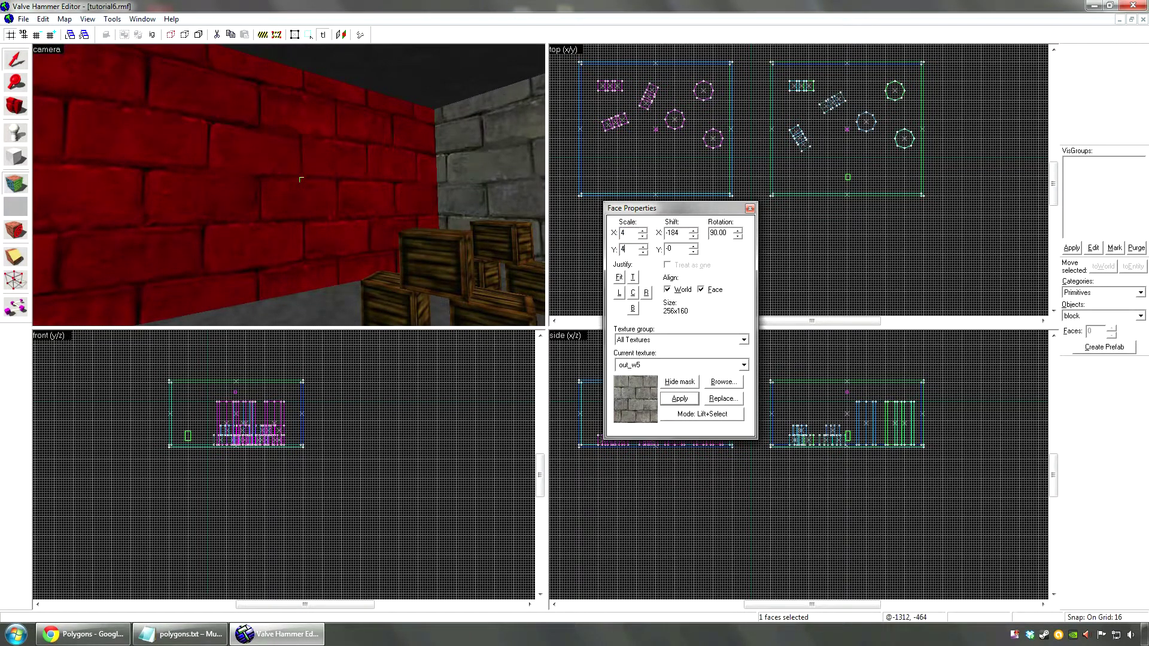
key("shift+a")
key("z")
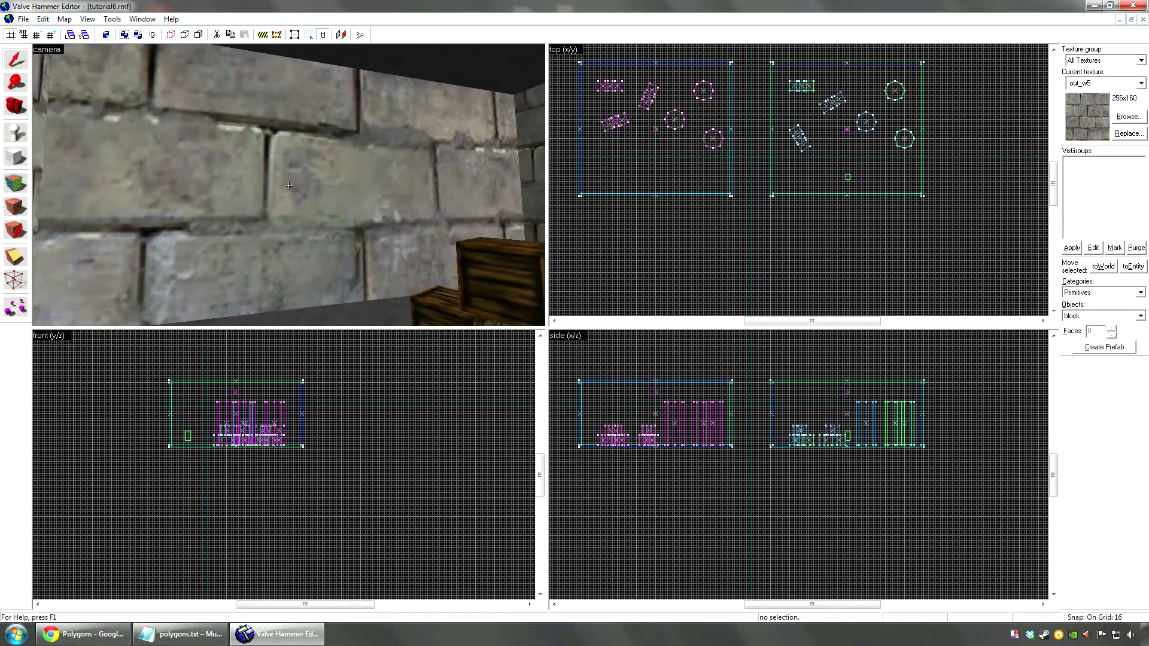
Step: Set the out_w5 wall face's texture scale to 1 in X and Y
key("z")
key("shift+a")
left_click(289, 184)
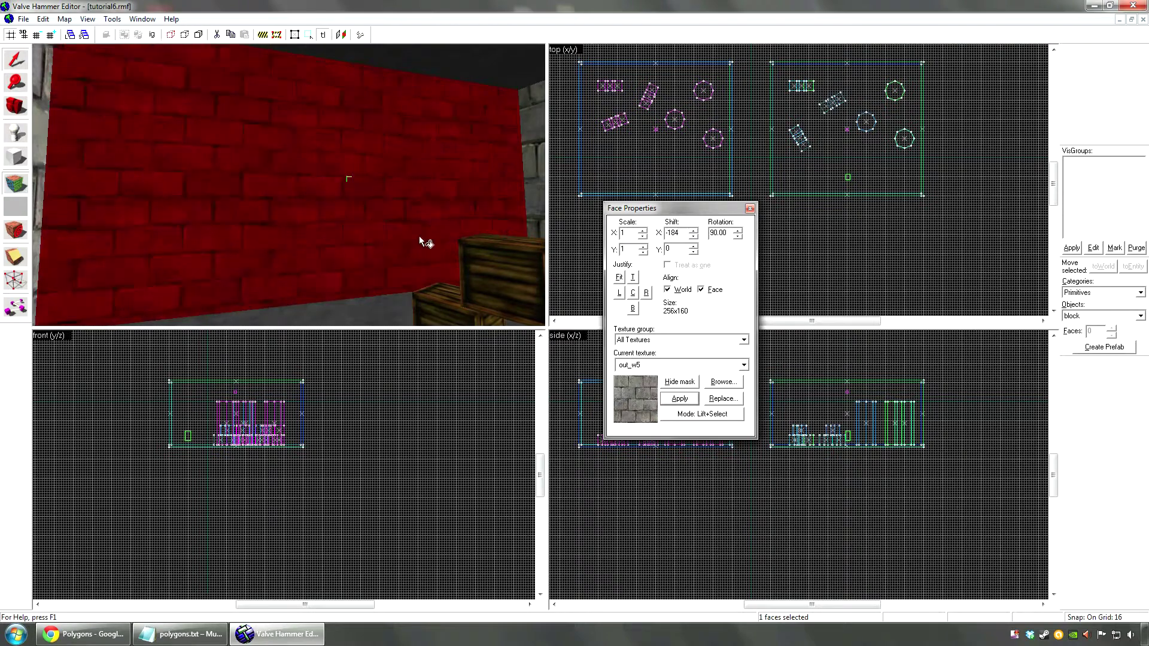
Step: Restore the out_w5 wall face's original texture scale and look over the wall's brickwork
key("shift+a")
key("z")
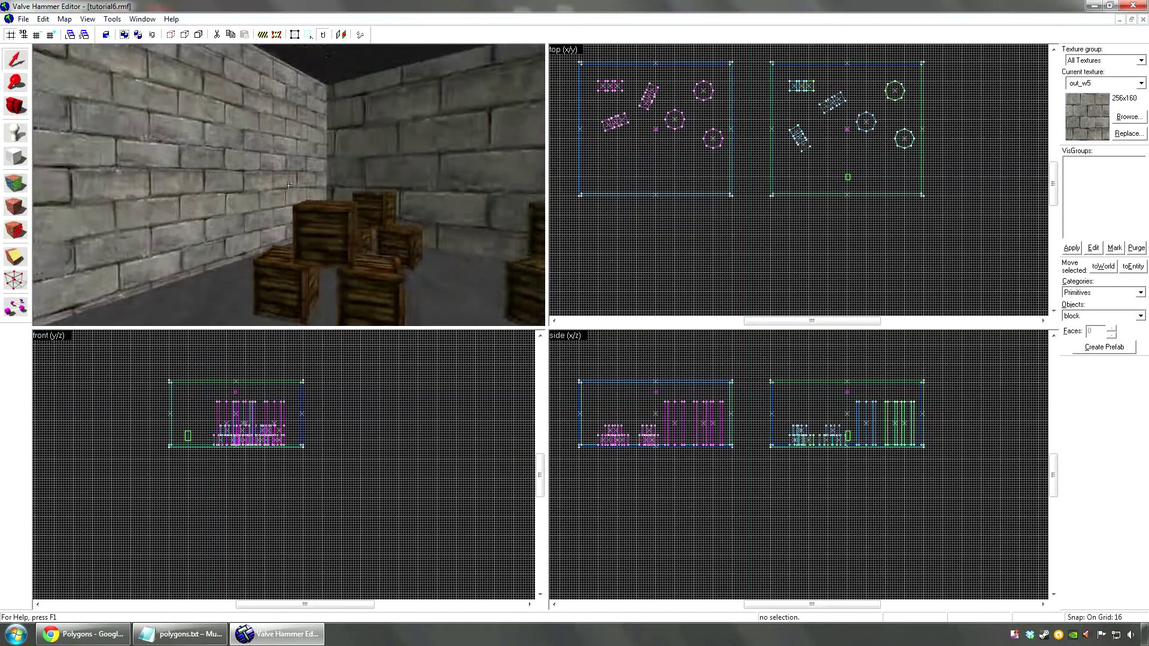
key("shift+a")
left_click(289, 185)
key("shift+a")
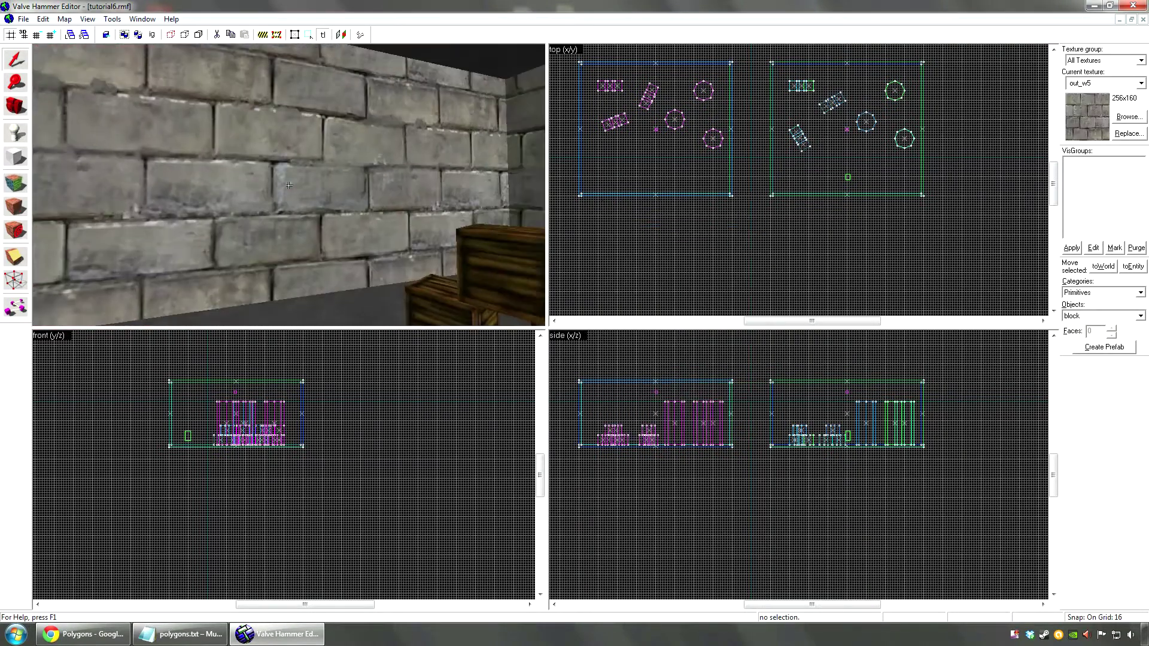
key("shift+a")
left_click(289, 185)
key("shift+a")
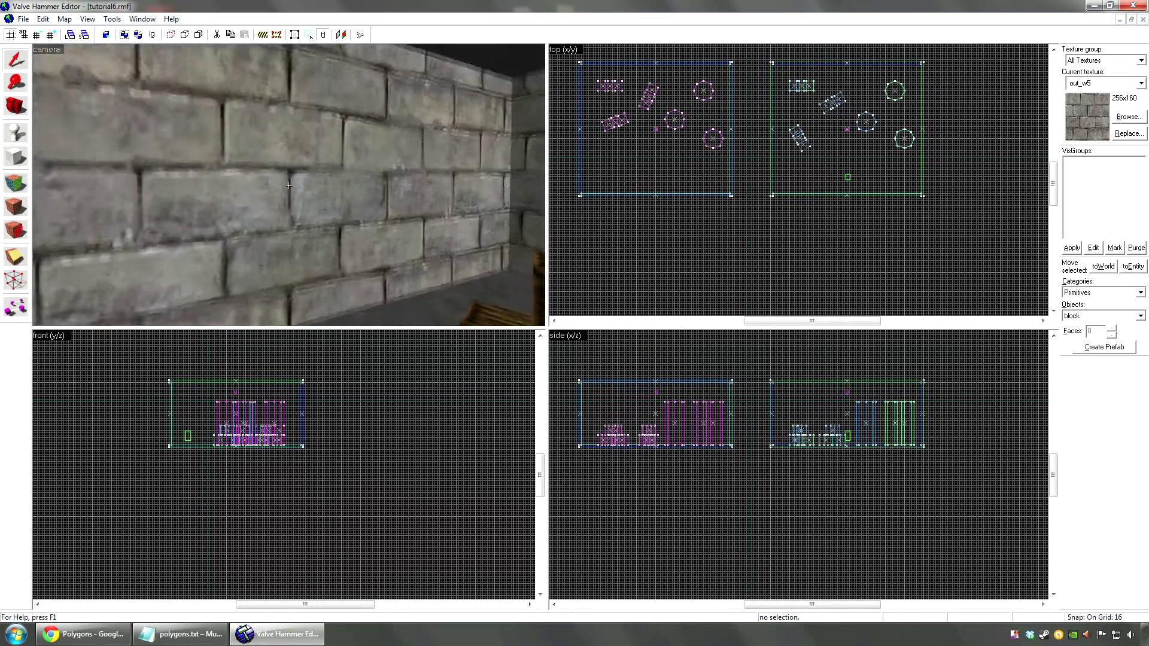
Step: Compare the face properties of the out_w5 wall and the Black_Floor5 floor, and view the whole room
key("shift+a")
left_click(289, 185)
left_click(289, 186)
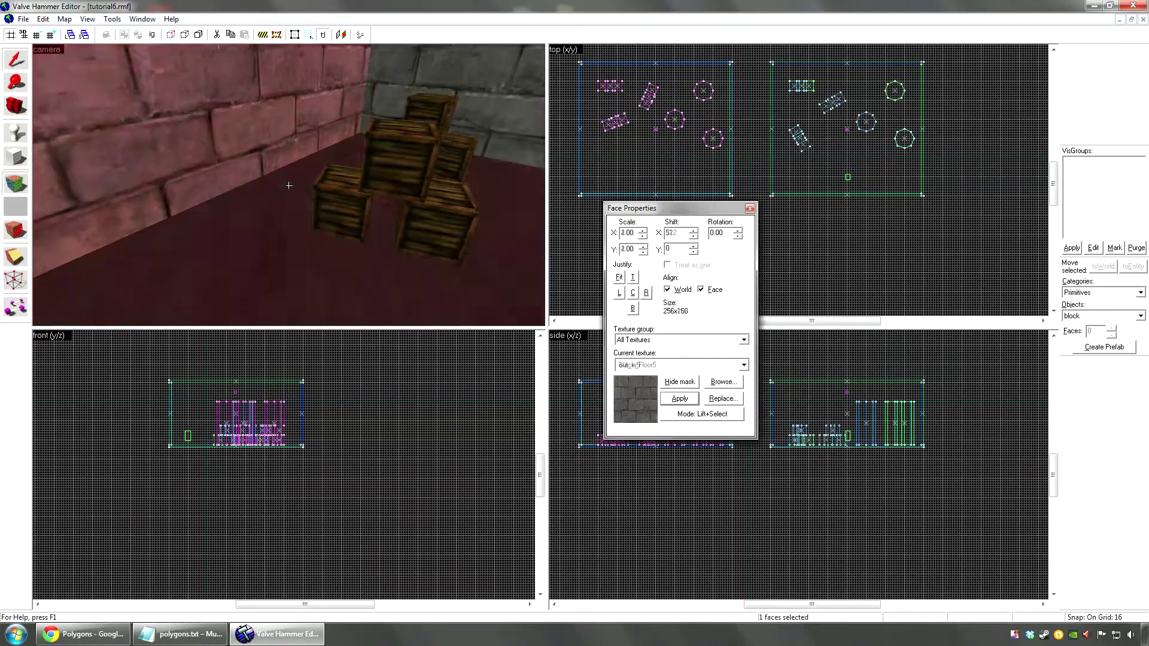
left_click(289, 186)
left_click(289, 186)
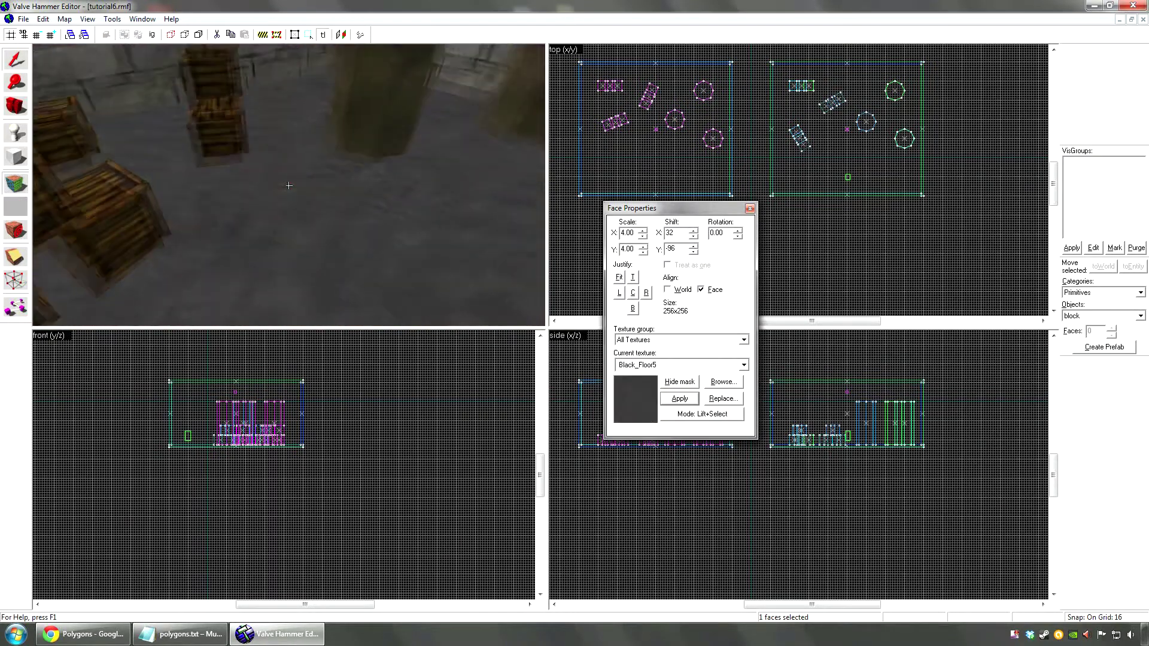
key("shift+a")
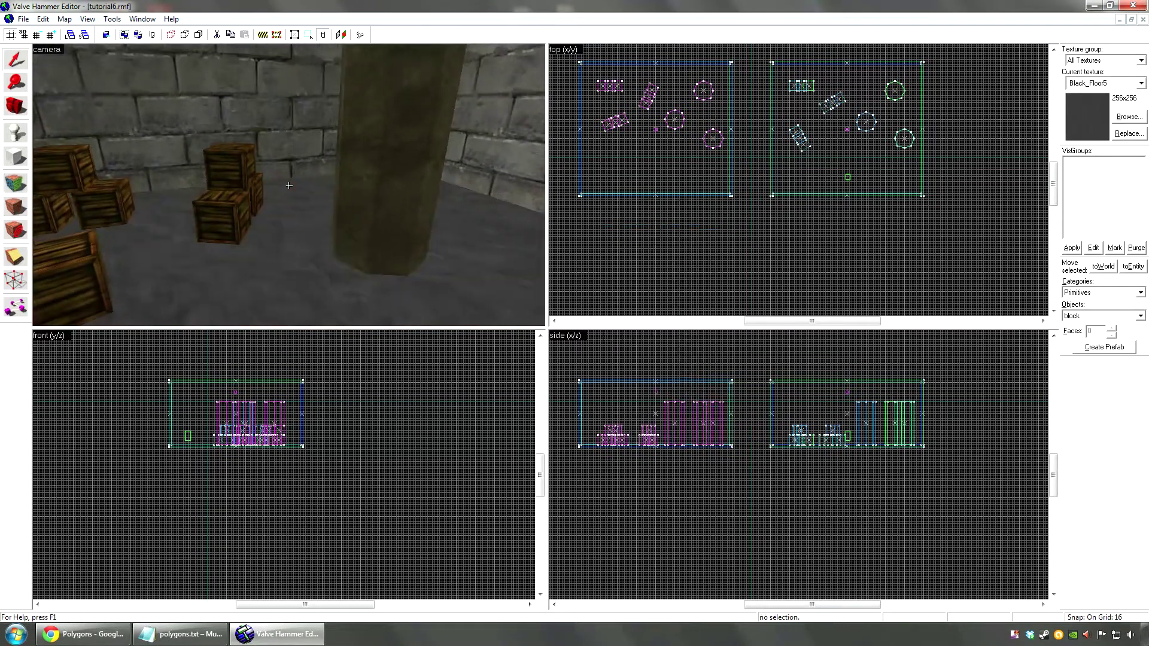
key("s")
key("z")
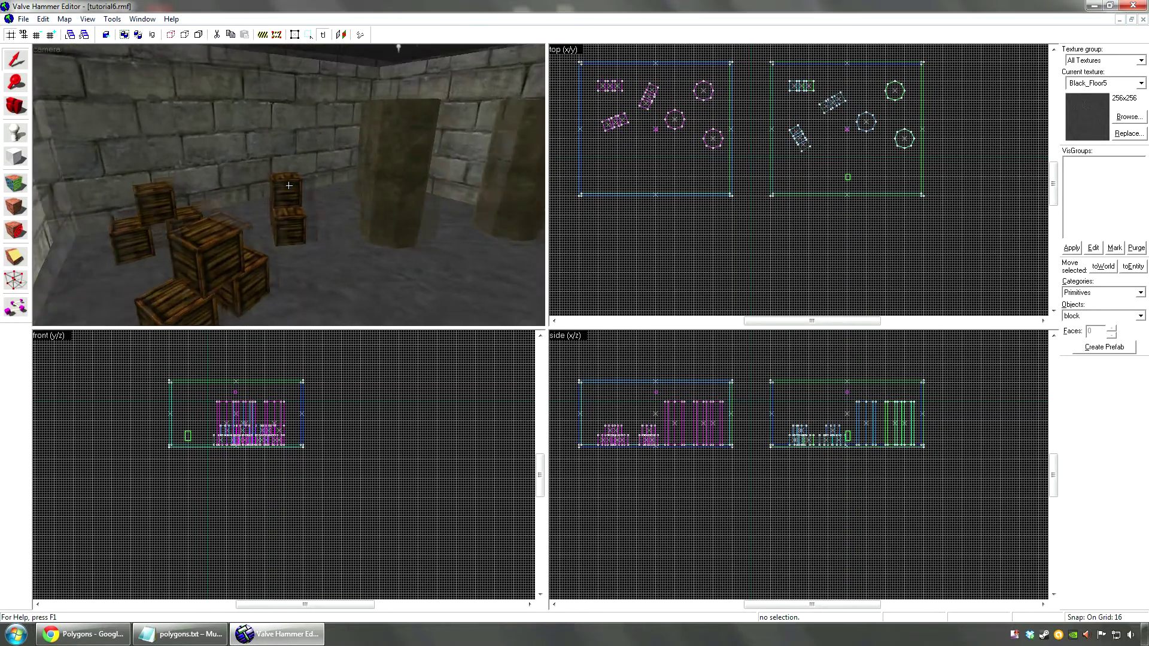
key("z")
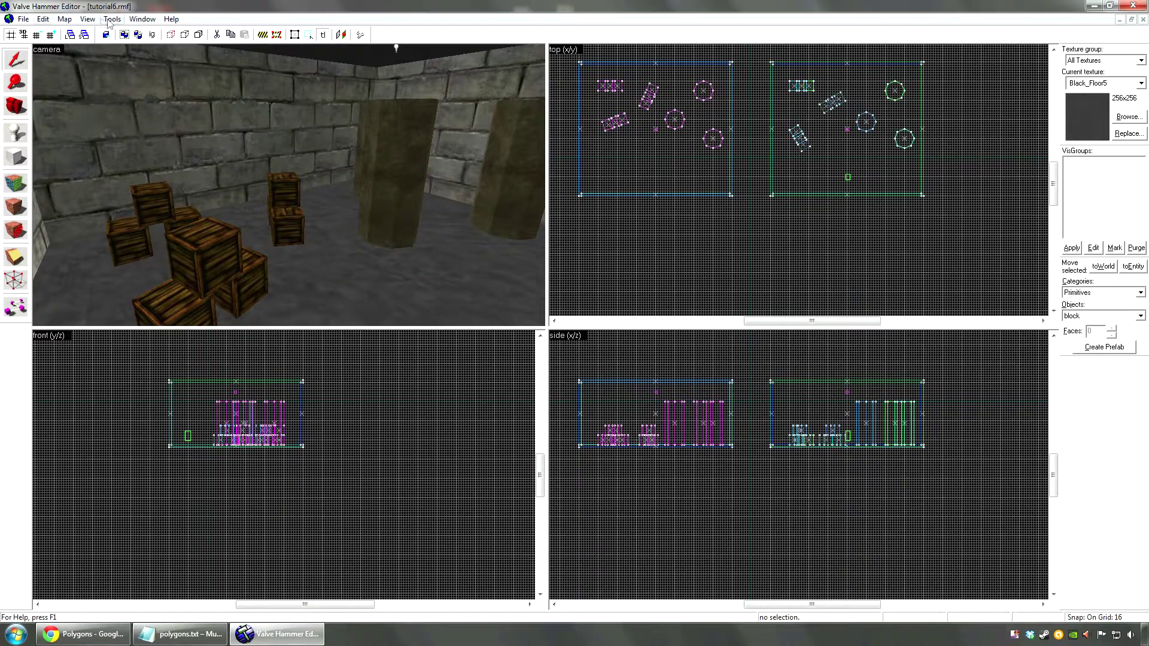
Step: Check the default solid entity class in the CS game configuration of the editor options, leaving the settings unchanged
left_click(111, 19)
left_click(148, 261)
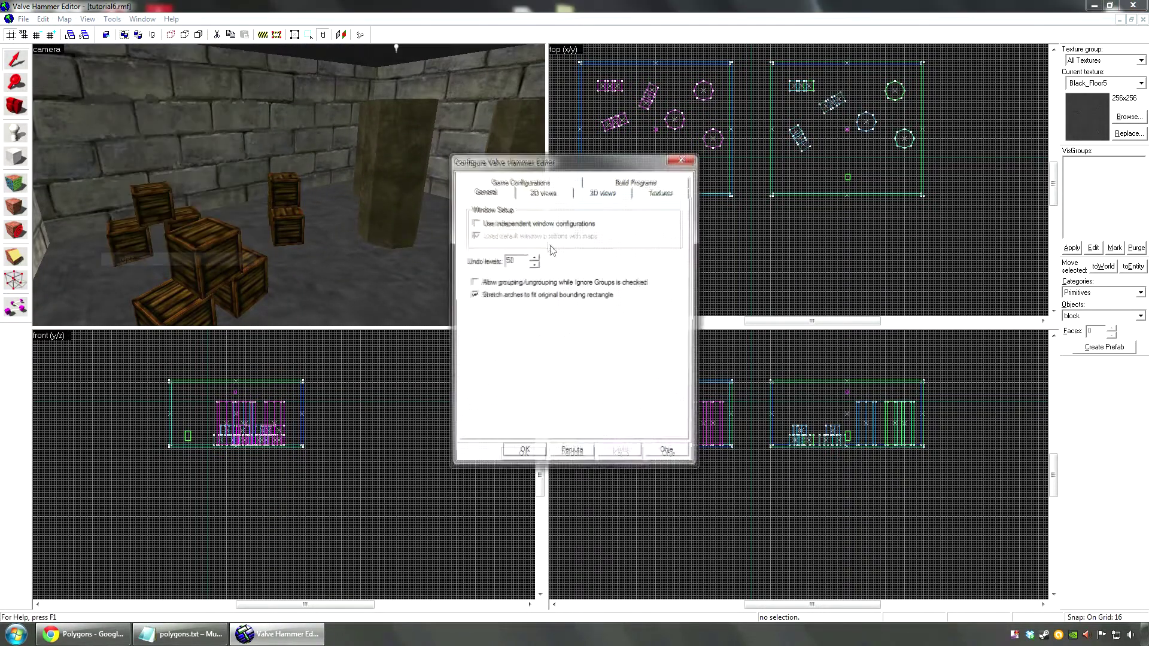
left_click(602, 191)
left_click(635, 183)
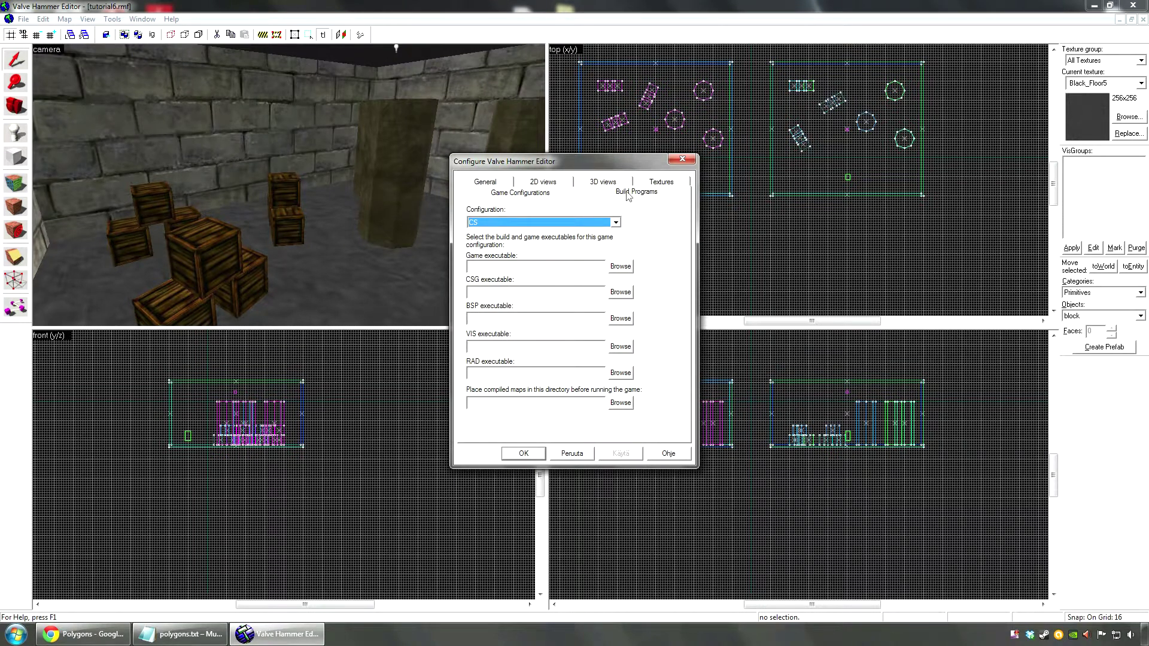
left_click(547, 193)
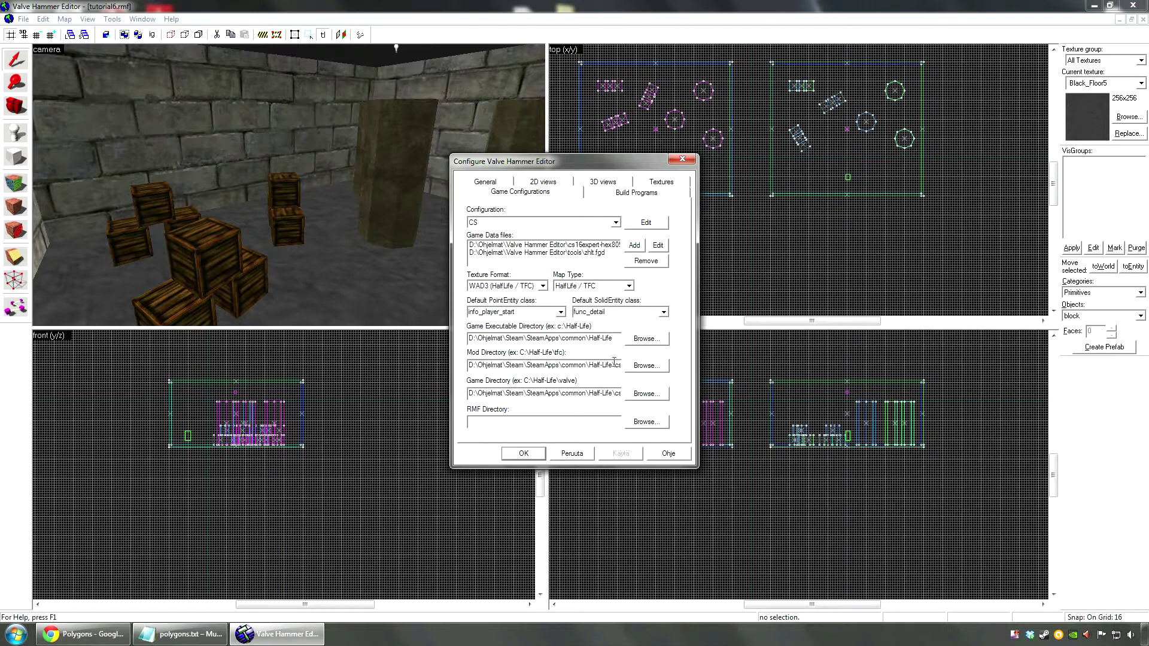
left_click(571, 457)
Step: Select the func_detail entity made up of the crates and pillars and examine it from several angles in the 3D view
key("z")
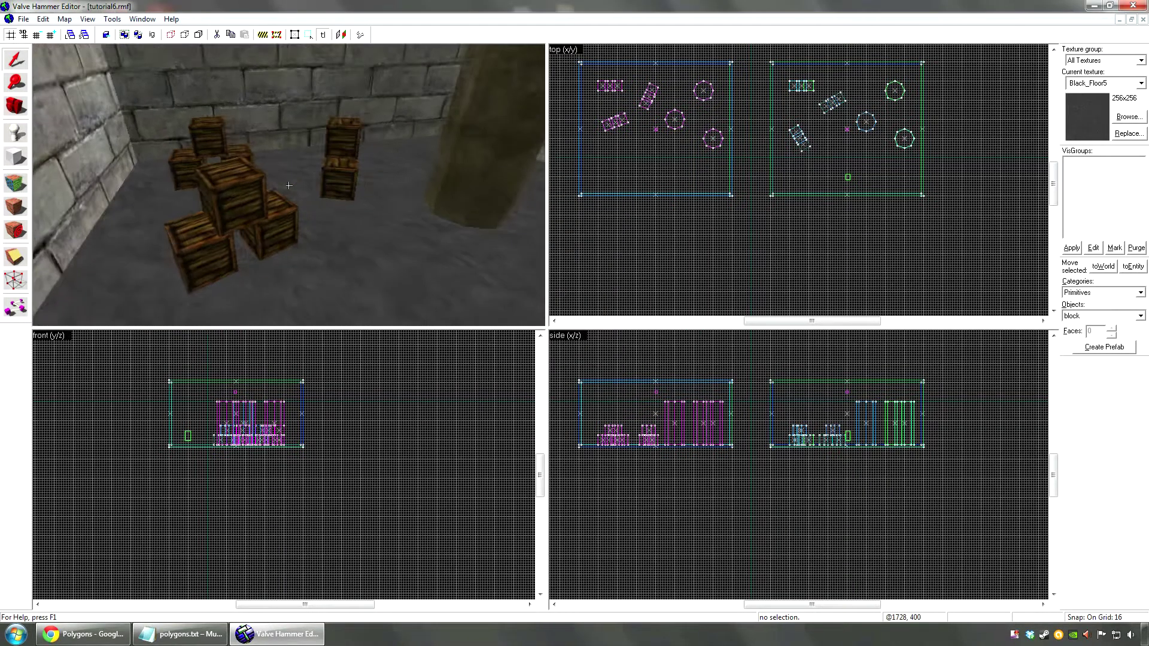
left_click(288, 186)
key("w")
key("z")
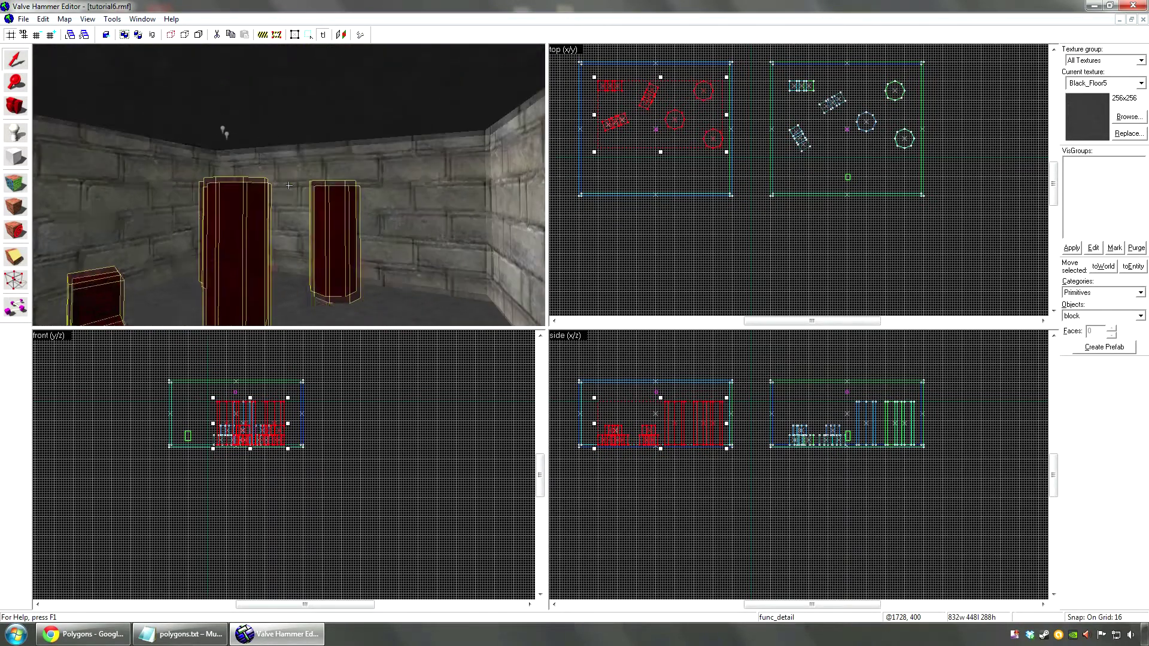
key("s")
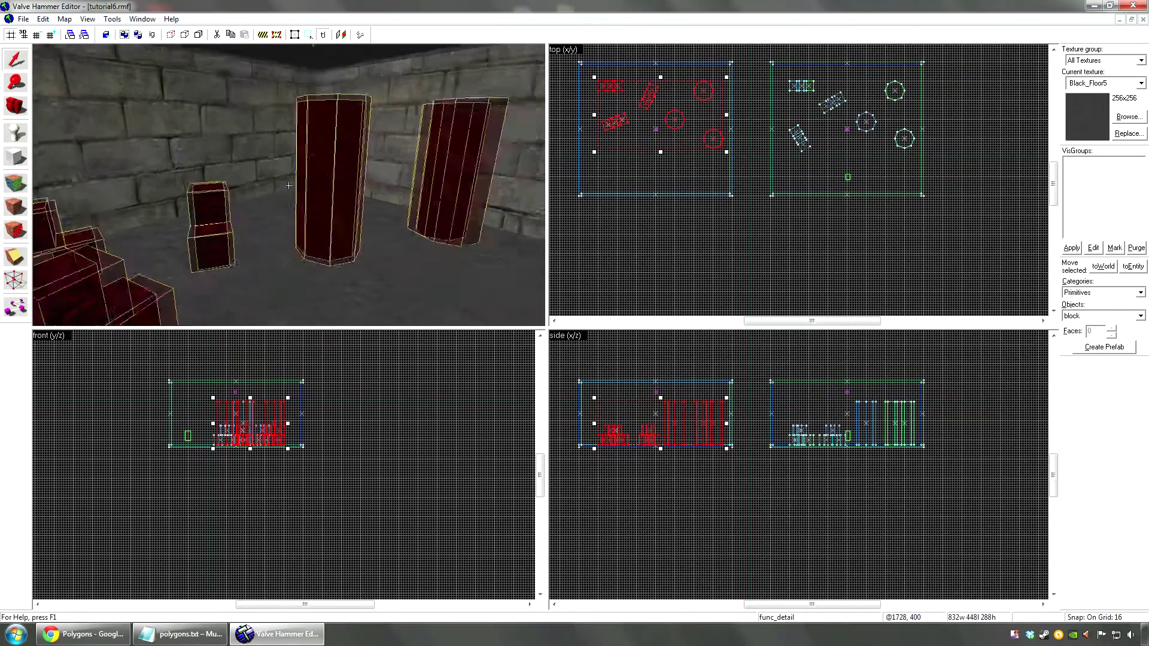
key("w")
left_click_drag(289, 185, 297, 154)
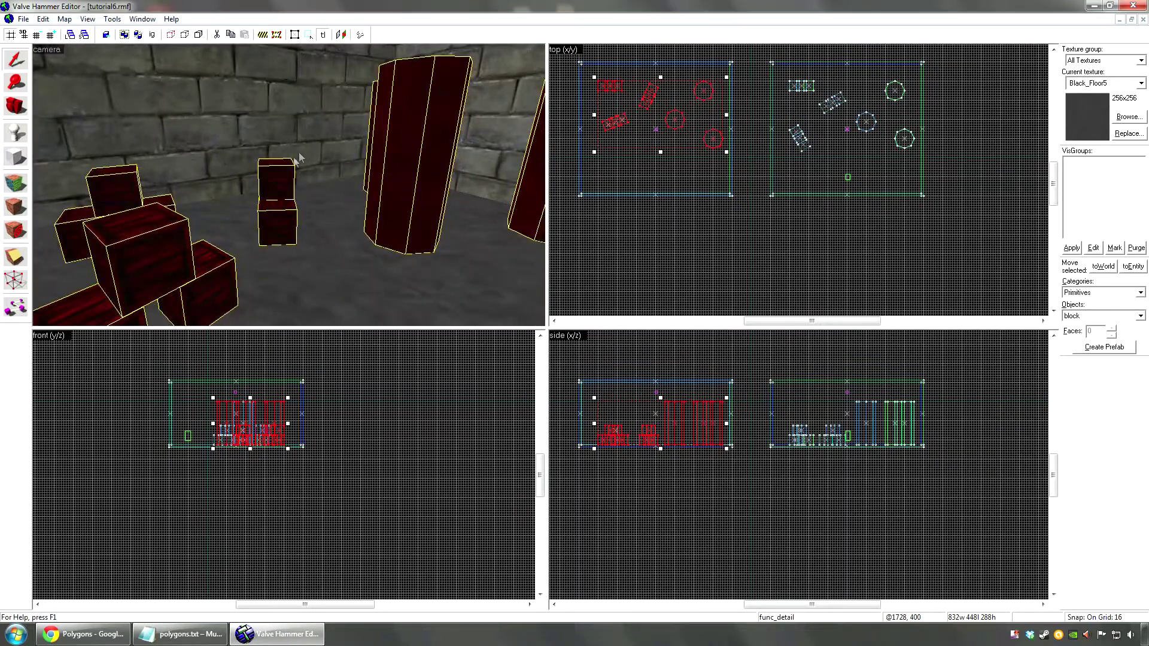
key("z")
key("s")
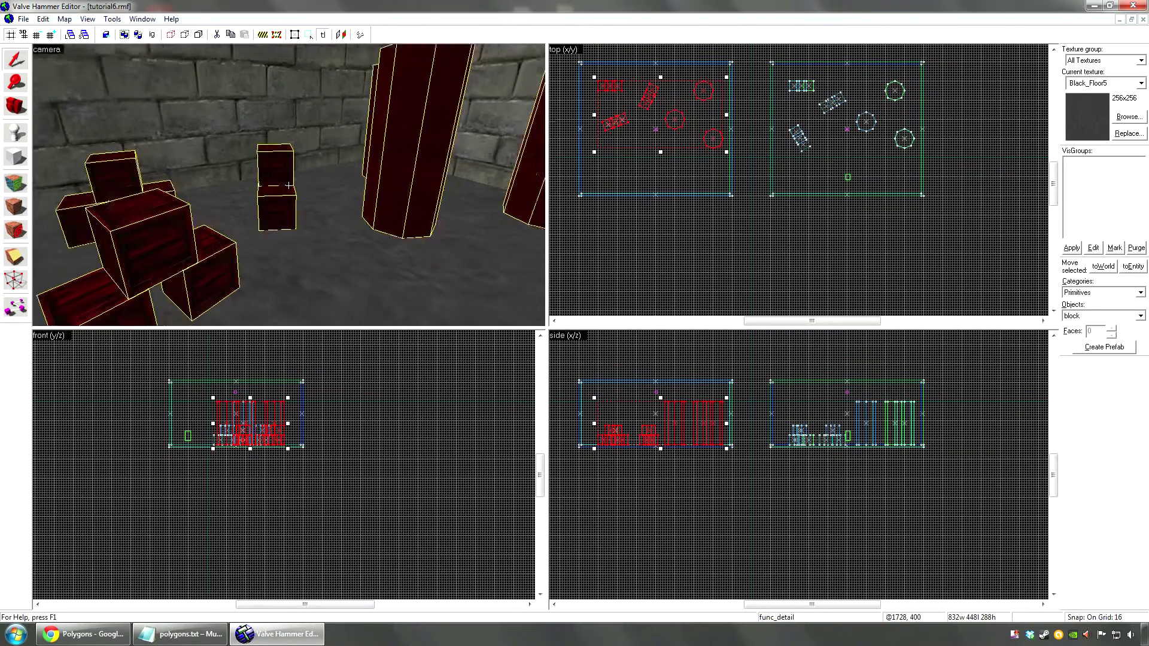
Step: Move the selected func_detail entity of crates and pillars back to the world
key("z")
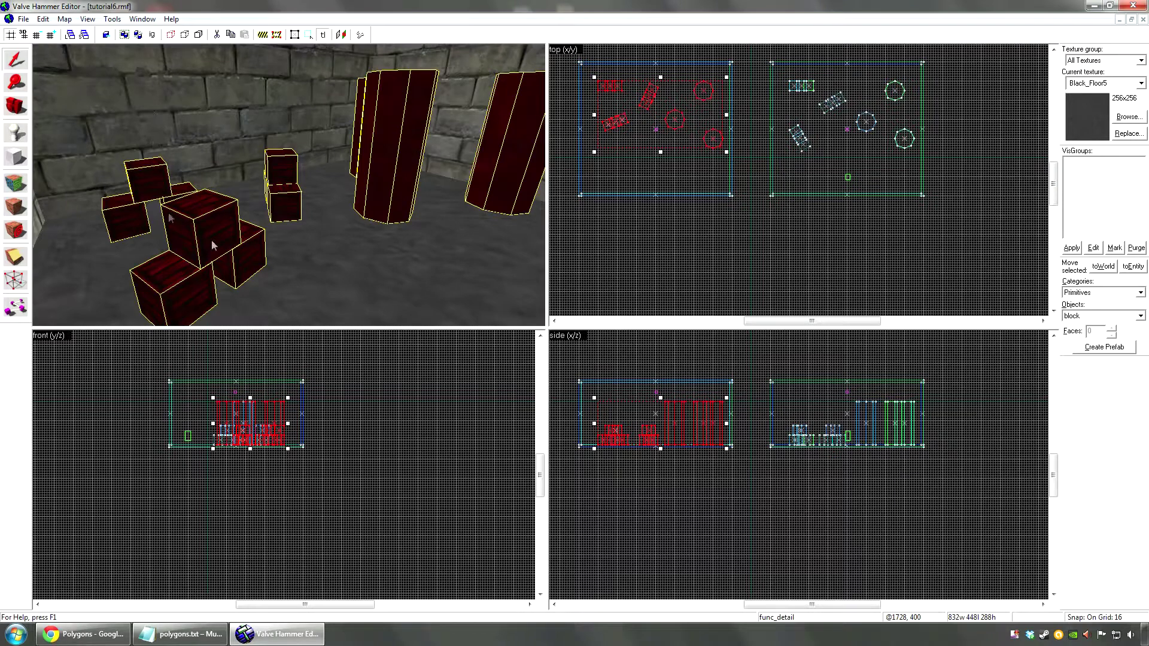
left_click_drag(320, 85, 298, 178)
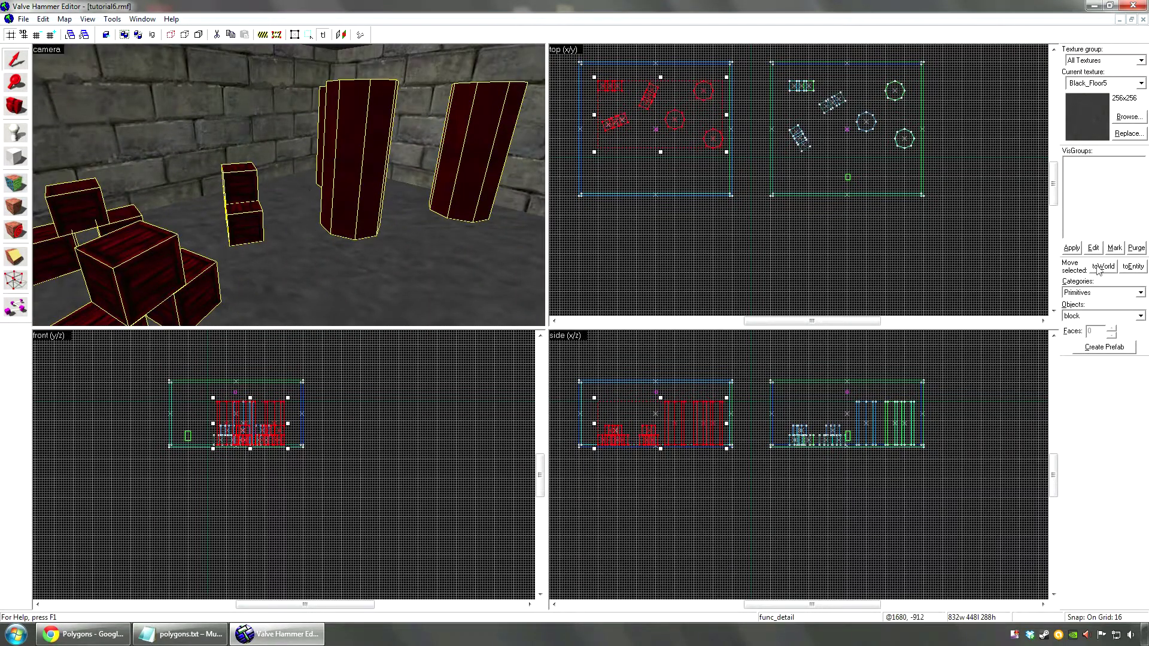
key("z")
key("z")
key("z")
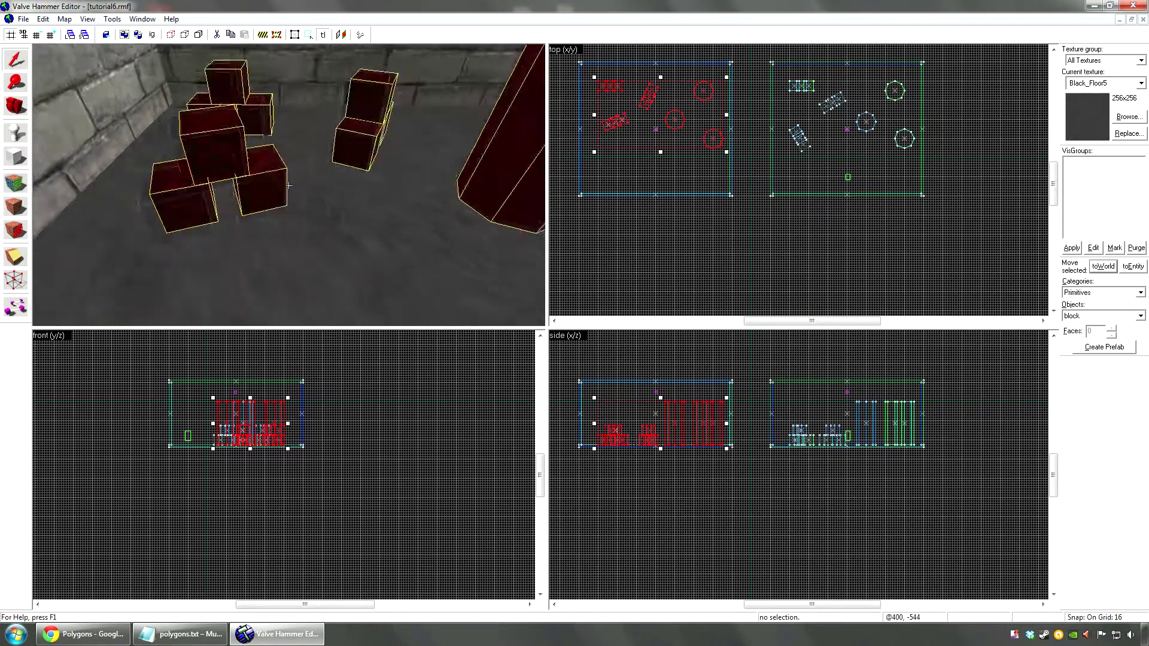
Step: Select the room's three pillars and all its crates, and tie them to one func_detail entity
left_click(290, 185)
key("s")
key("z")
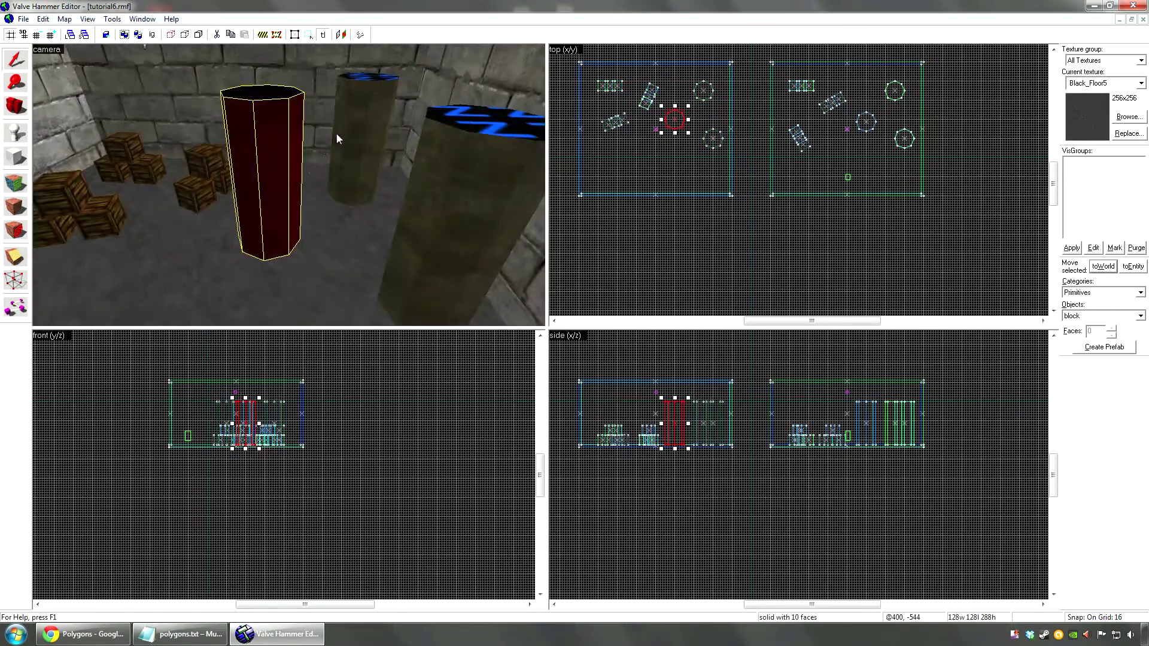
left_click(338, 139)
left_click(459, 209, "ctrl")
key("z")
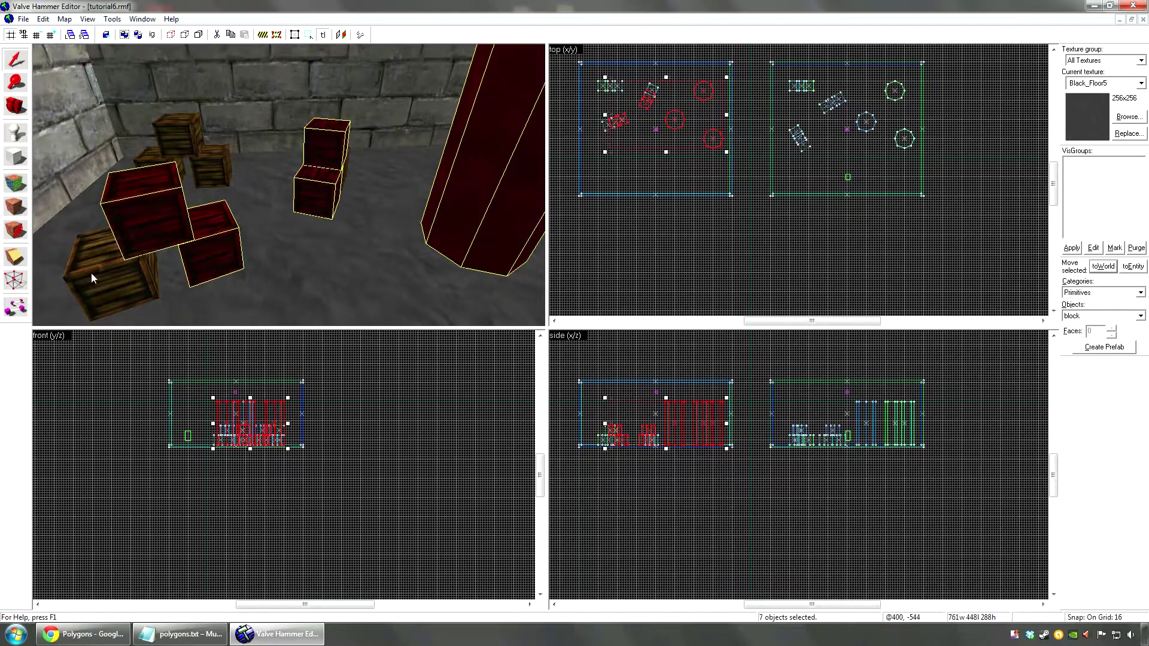
left_click(91, 273, "ctrl")
key("z")
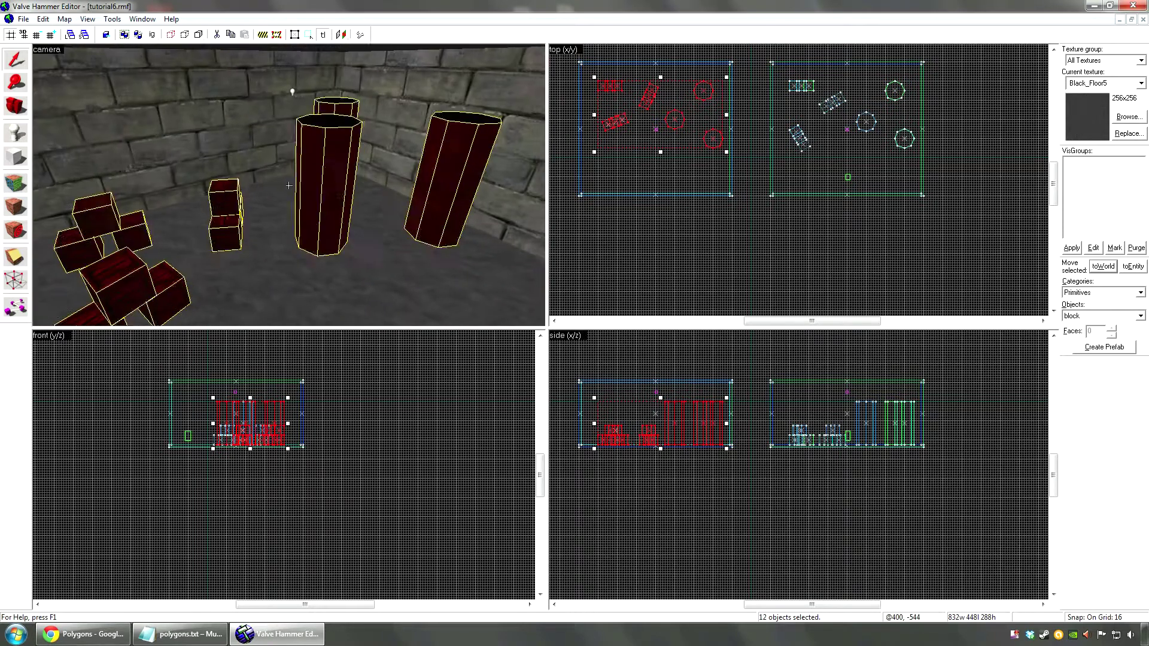
key("z")
key("alt+Return")
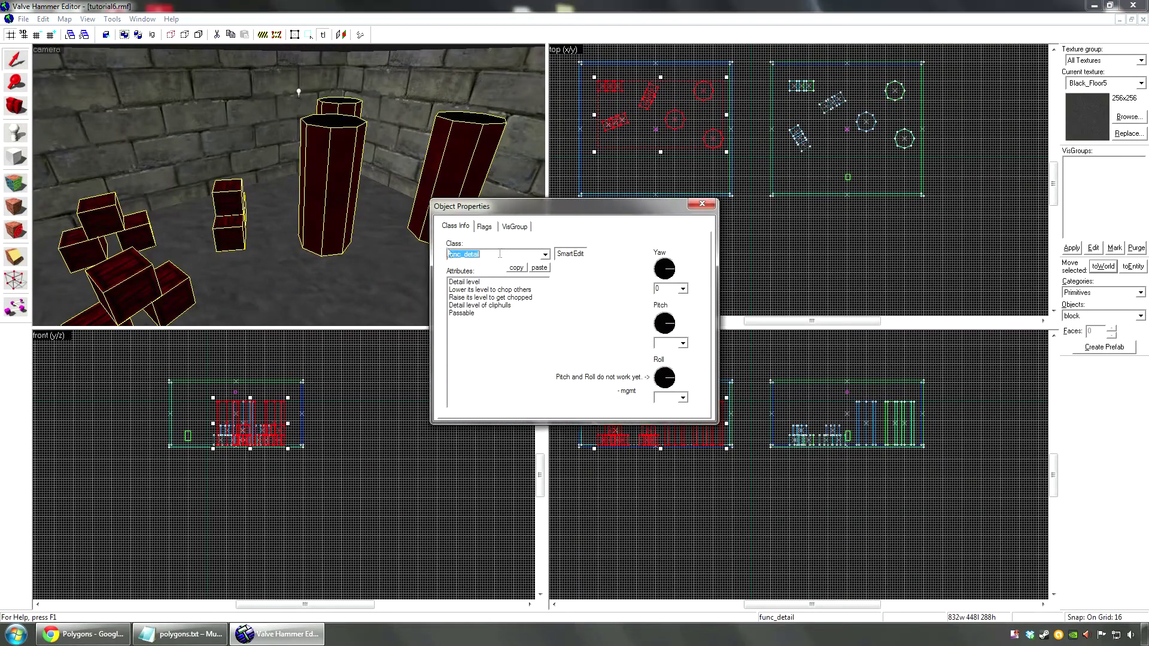
left_click(702, 207)
Step: Examine where the func_detail pillars and crates meet the floor, comparing the floor solid with the entity
key("z")
left_click(289, 186)
key("w")
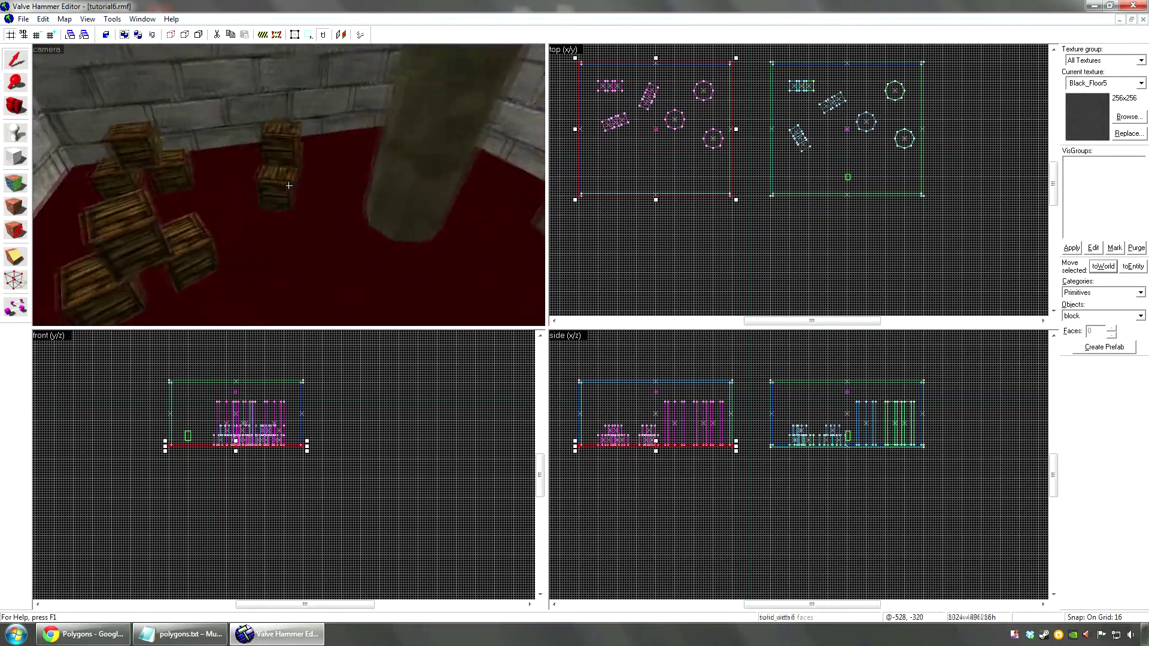
key("ctrl+z")
key("w")
key("s")
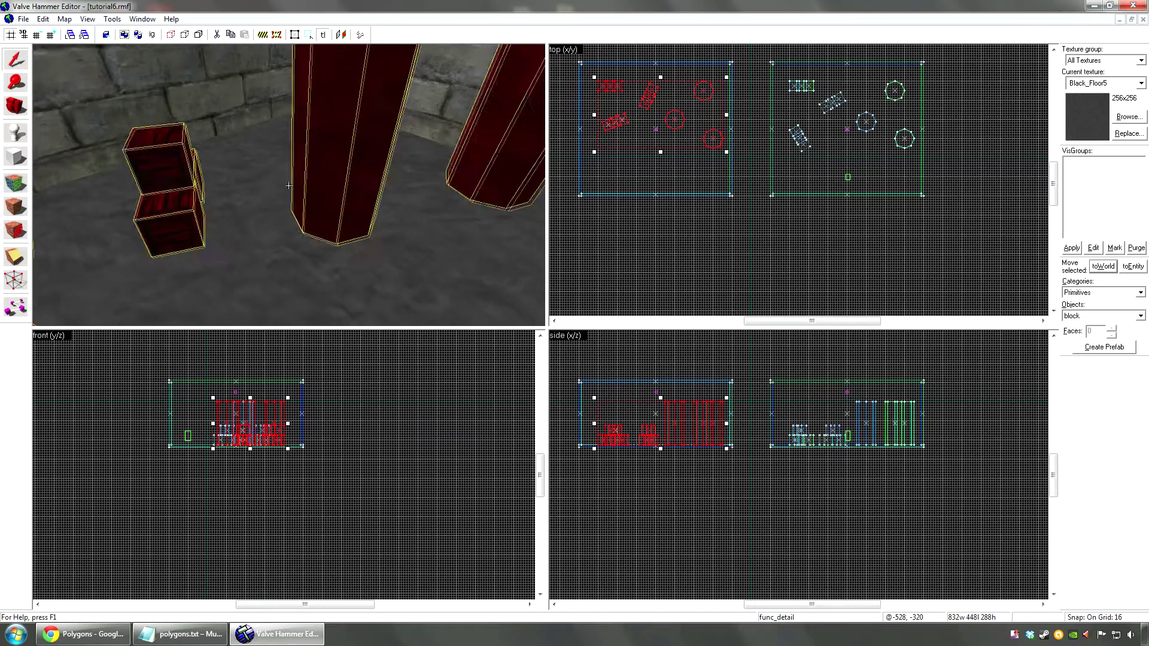
key("w")
left_click(289, 186)
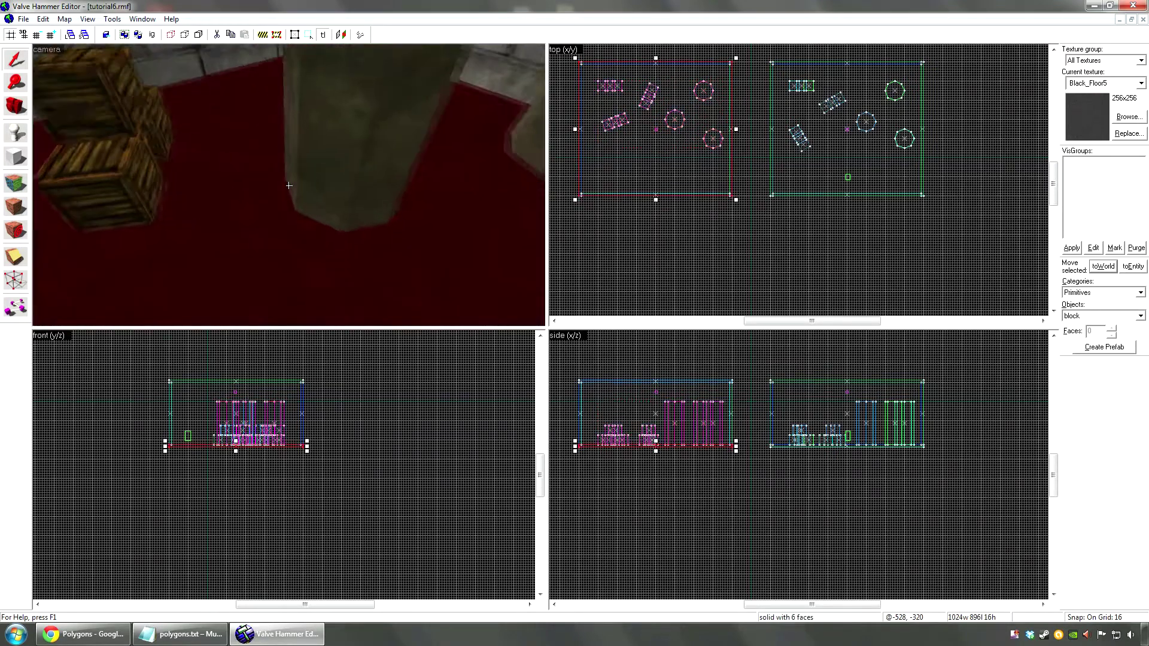
left_click(288, 186)
key("d")
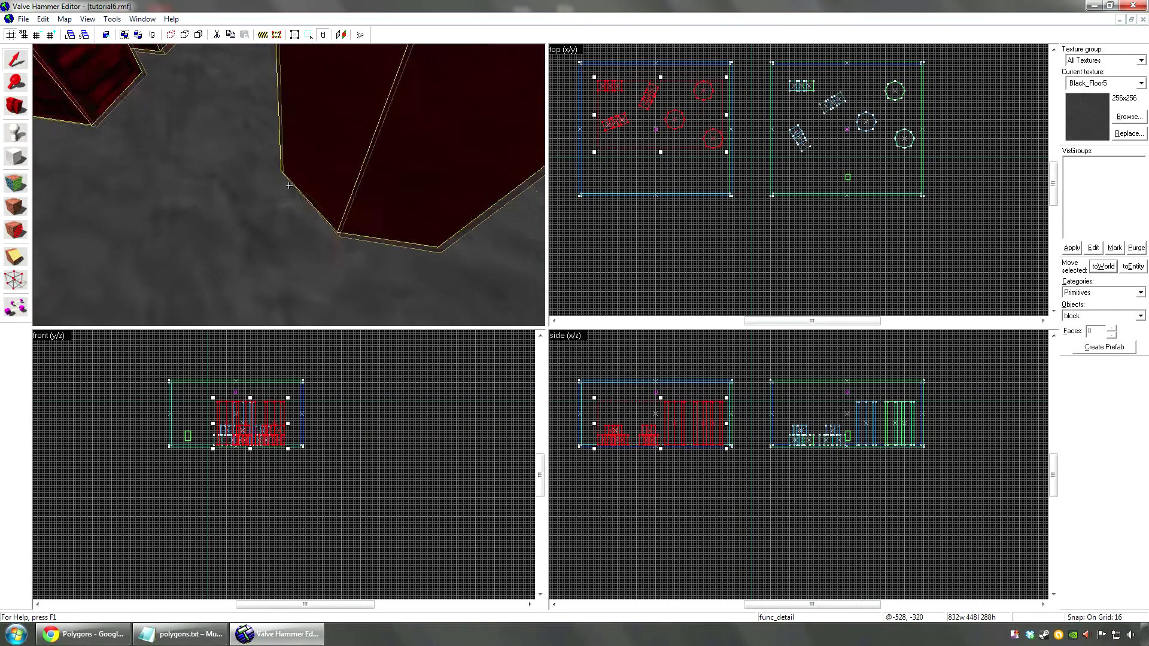
key("w")
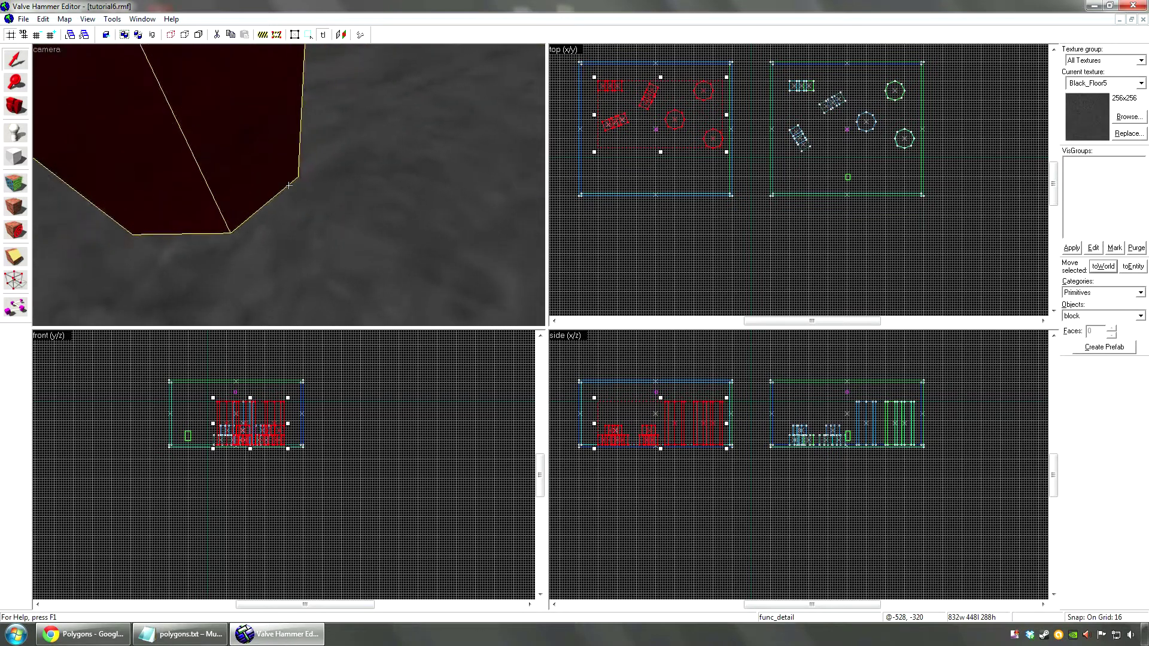
key("s")
Step: Check the face properties of the floor under the pillars, leaving them unchanged
left_click(288, 186)
key("shift+a")
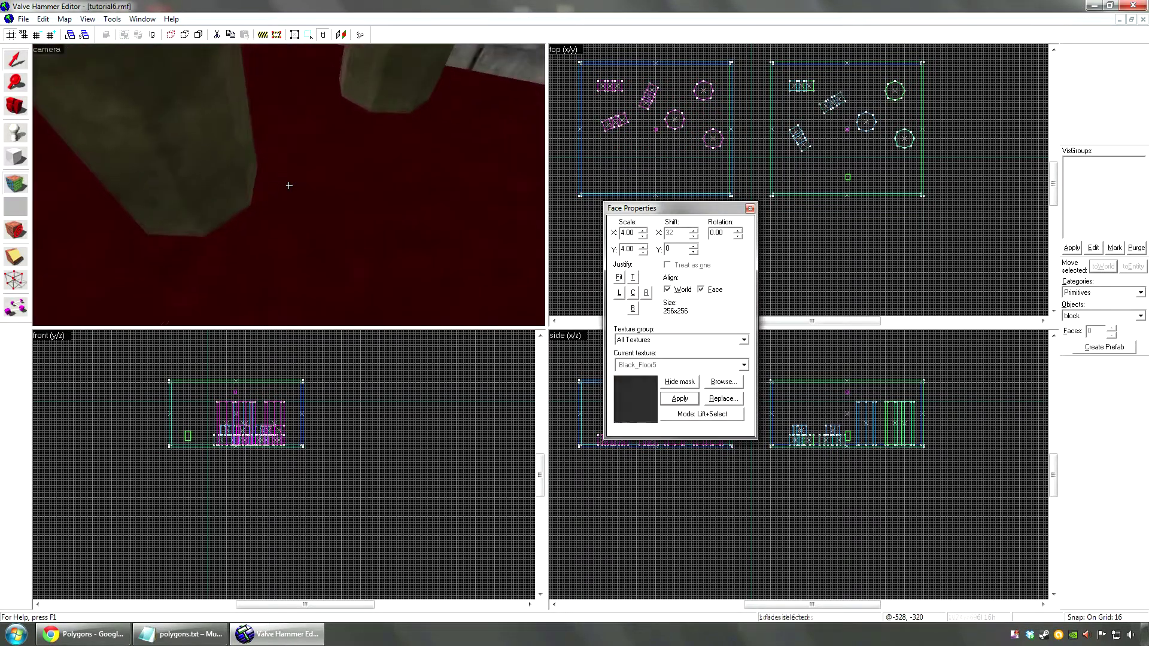
key("shift+s")
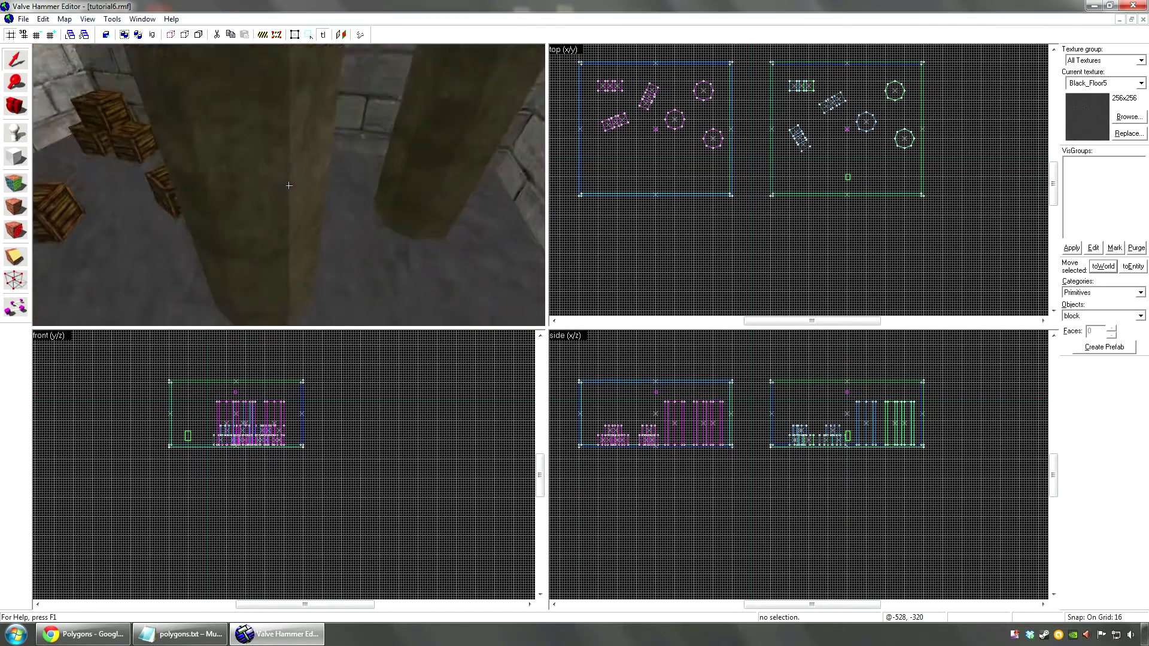
Step: Inspect the NULL-textured tops of the func_detail pillars and compare them with the surrounding wall and ceiling
key("w")
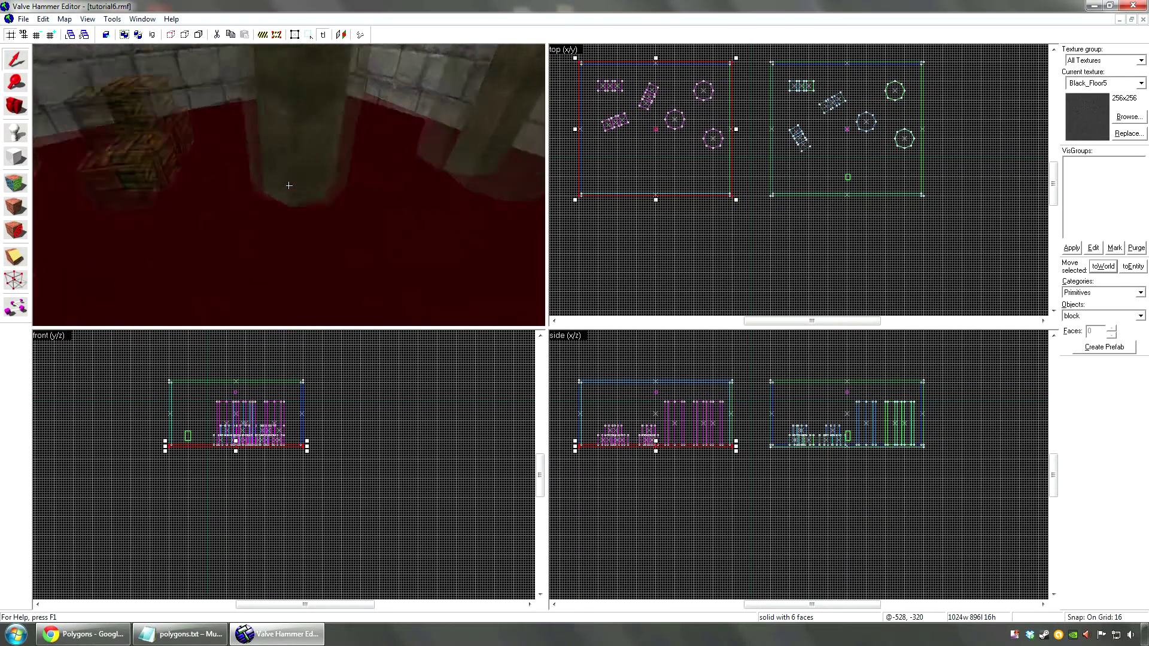
left_click(288, 186)
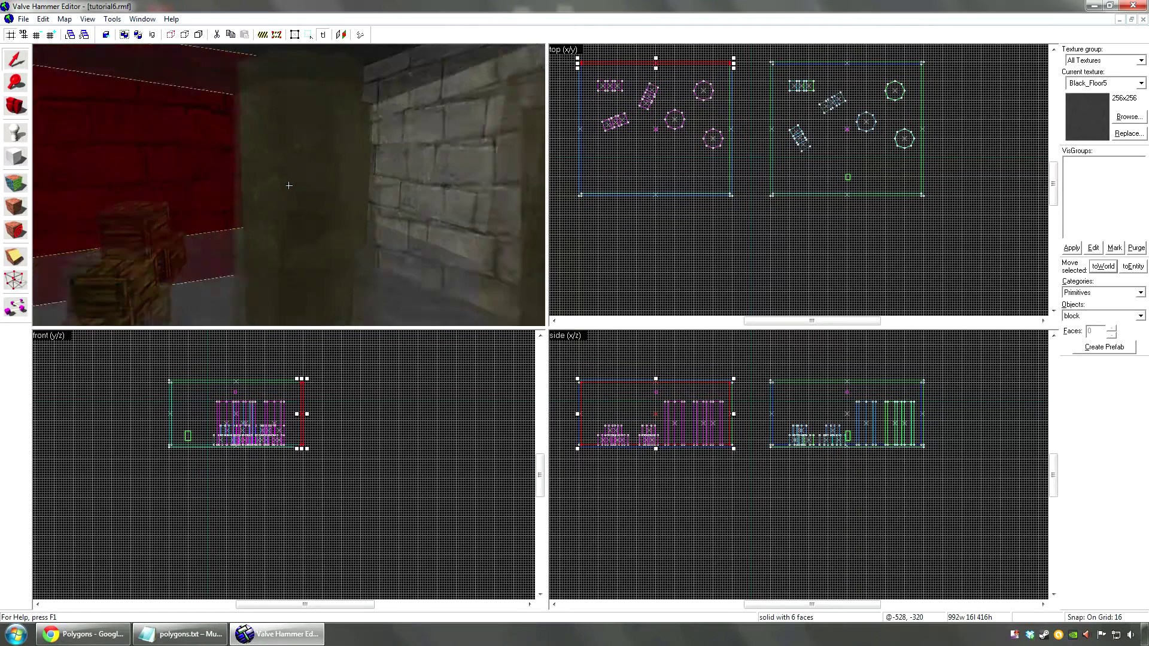
key("s")
key("w")
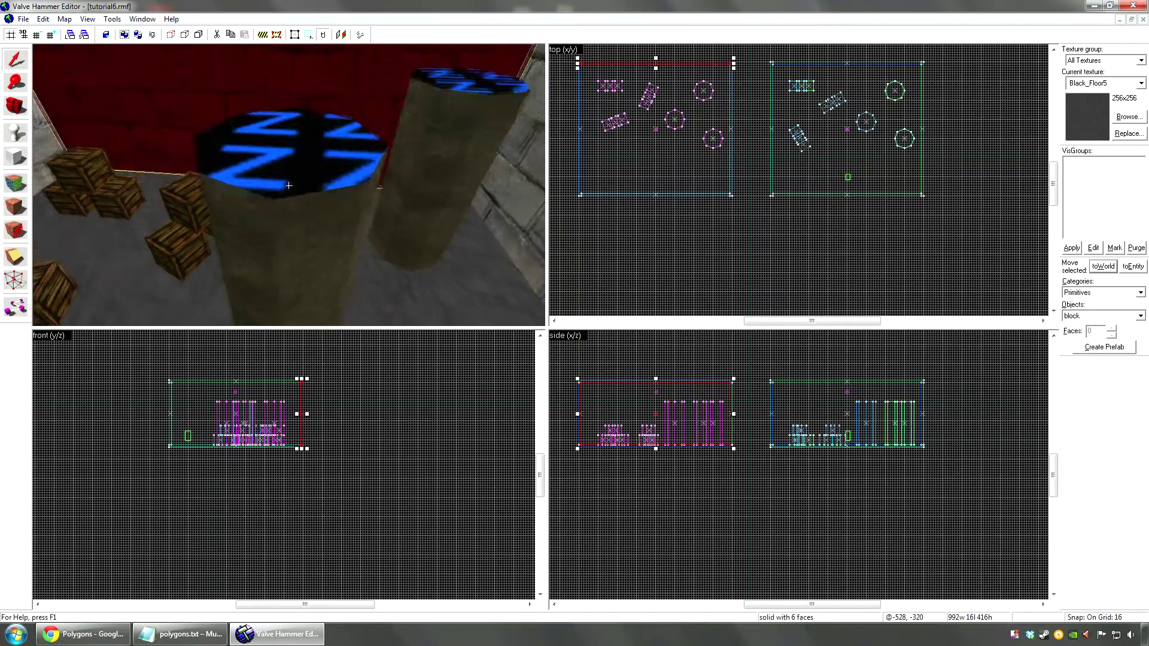
left_click(289, 185)
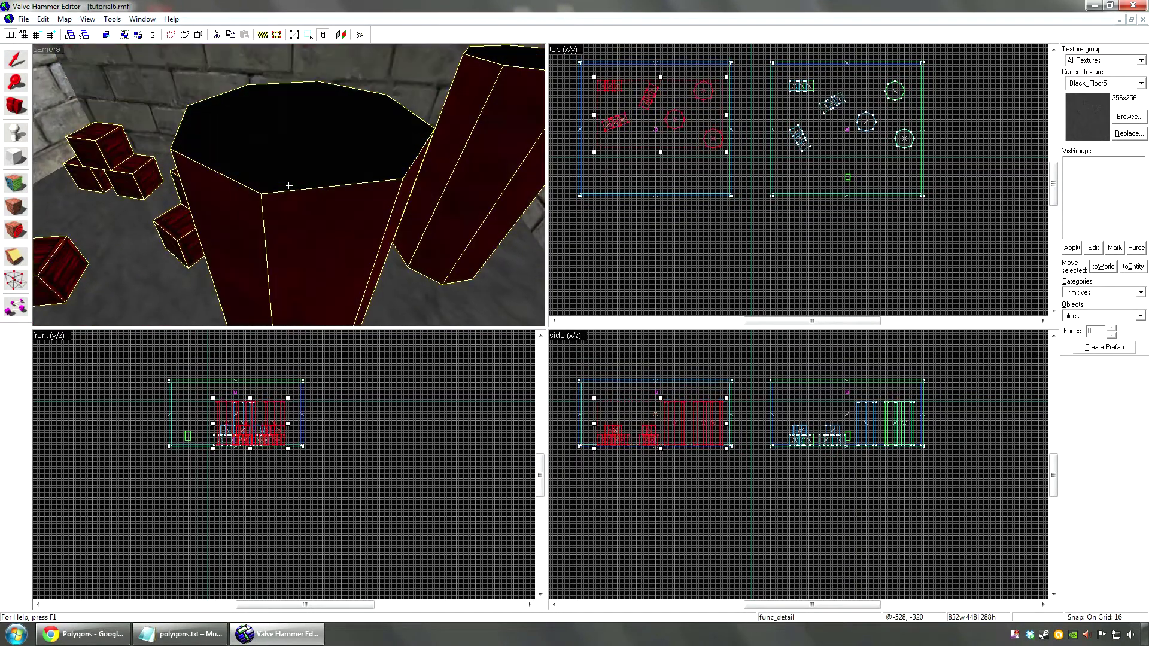
key("s")
left_click(288, 186)
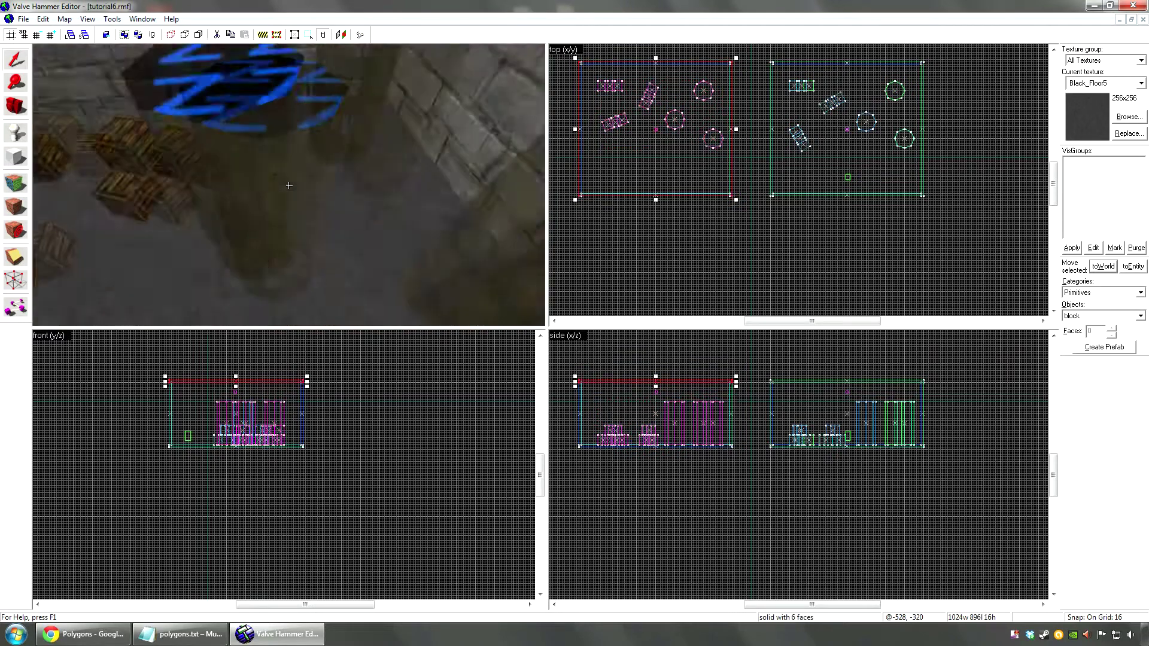
left_click(289, 186)
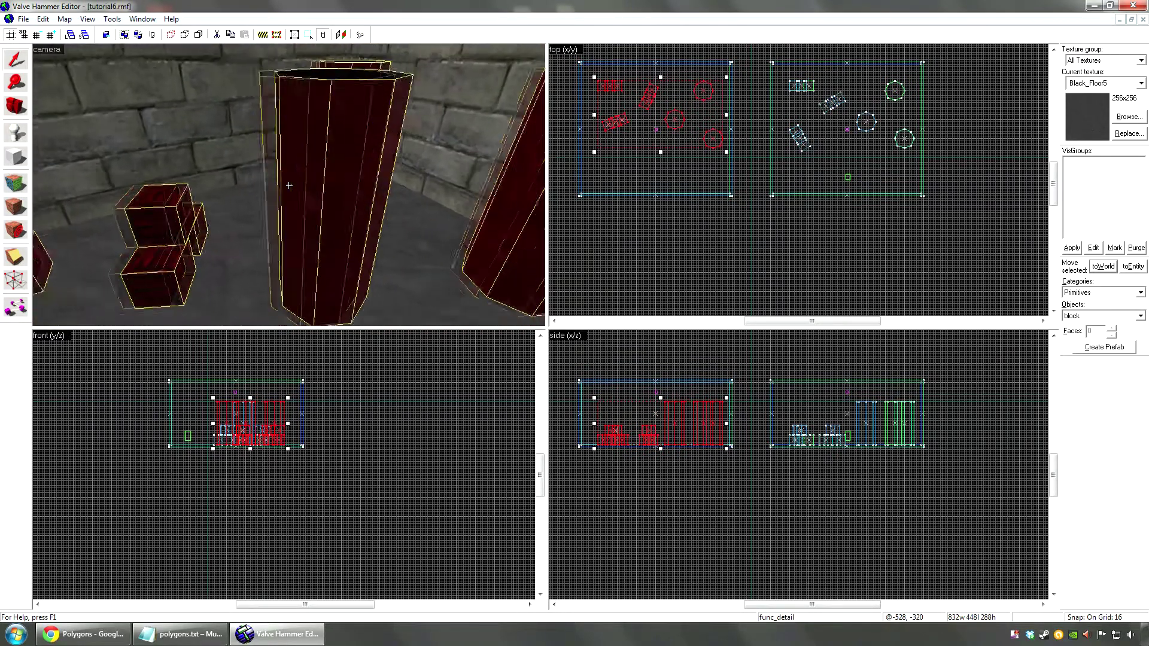
Step: View the sides of the func_detail pillars up close and the crate stacks from across the room
key("a")
key("d")
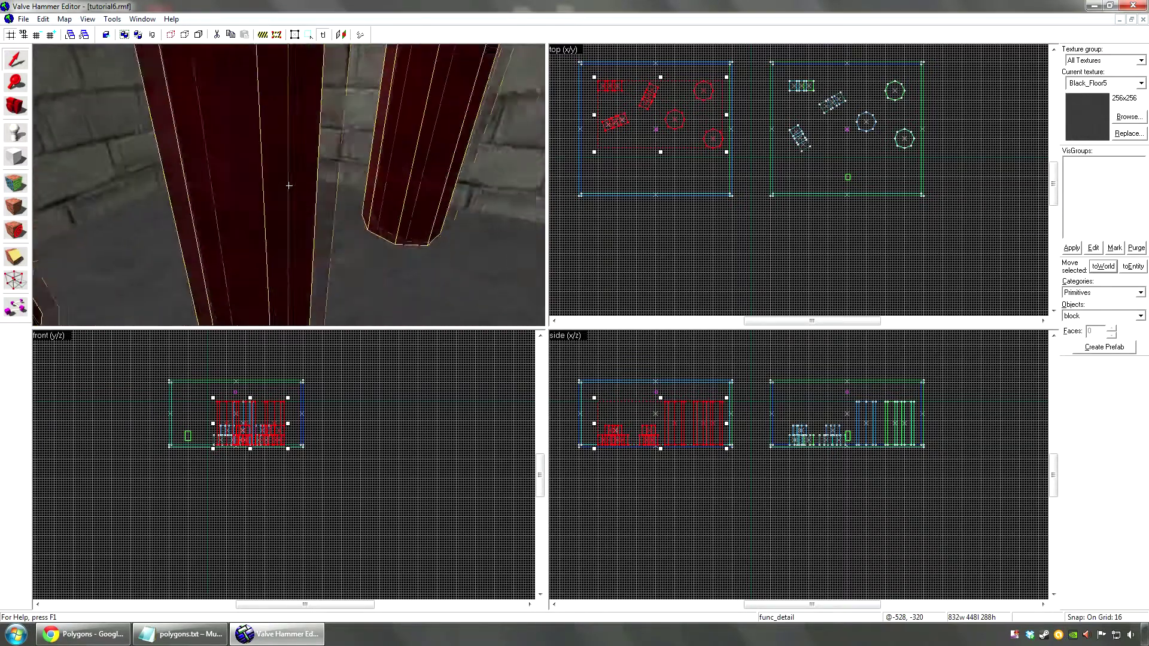
key("a")
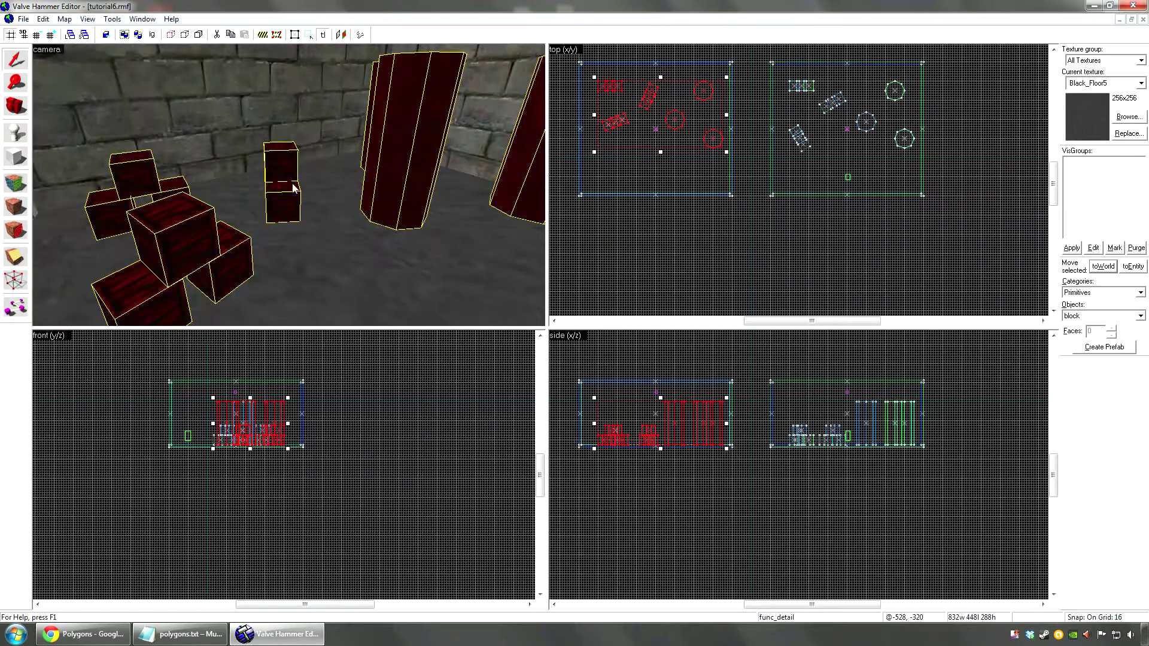
key("s")
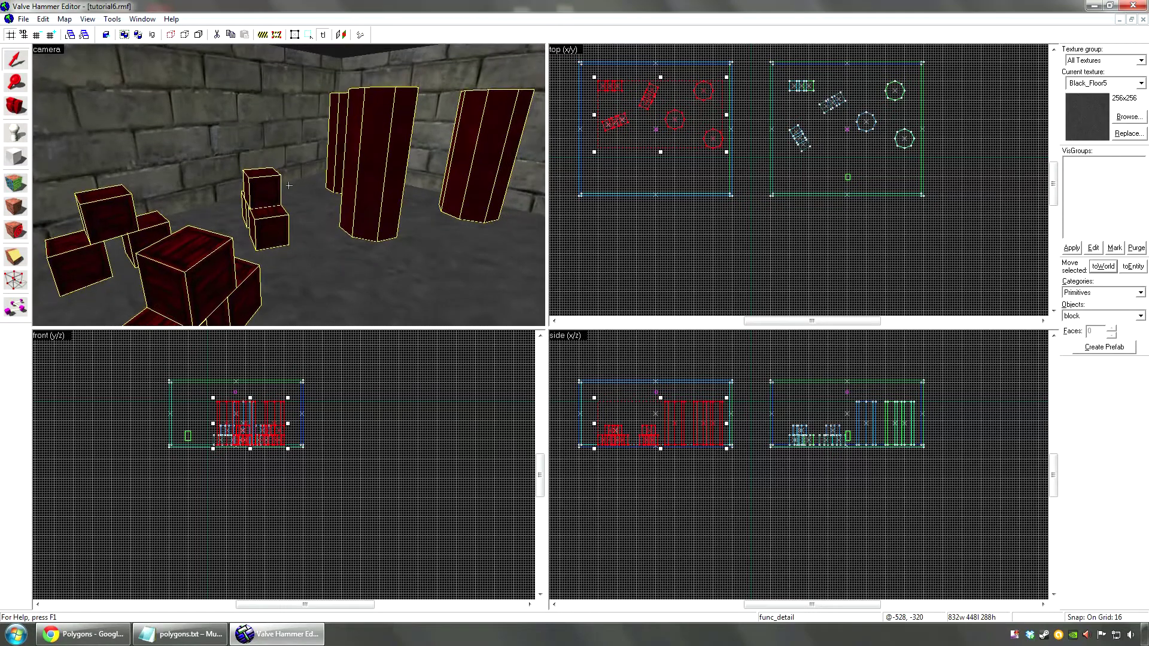
key("s")
key("w")
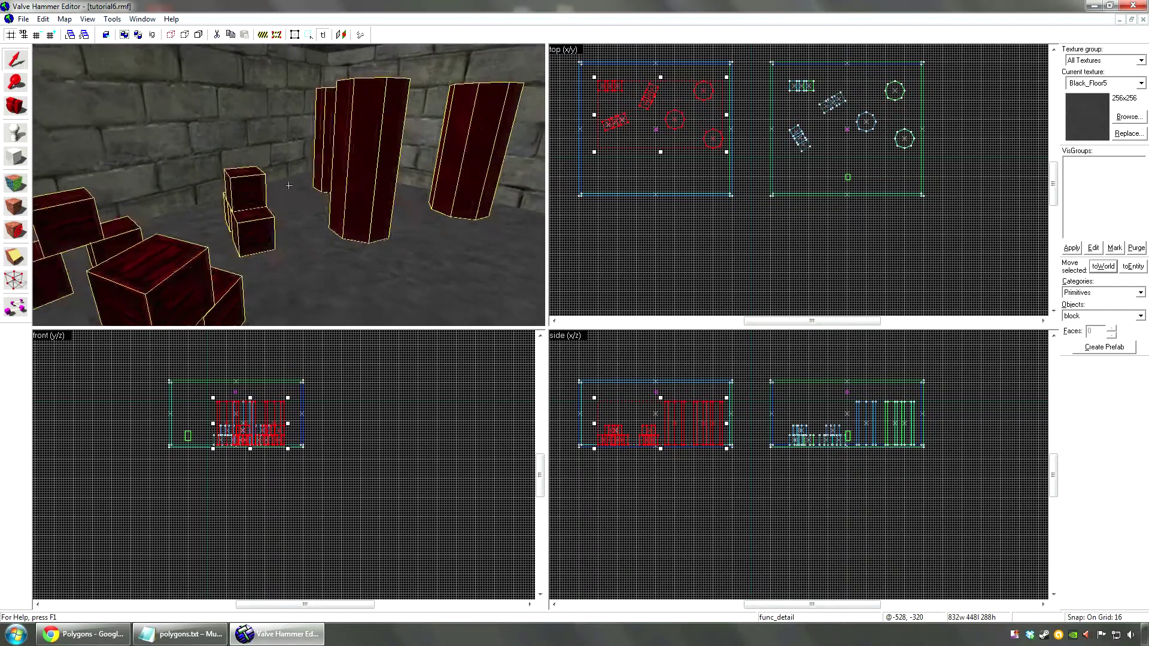
Step: Select the room's wall, floor and ceiling solids in turn and examine them in the 3D view
left_click(288, 185)
key("Right")
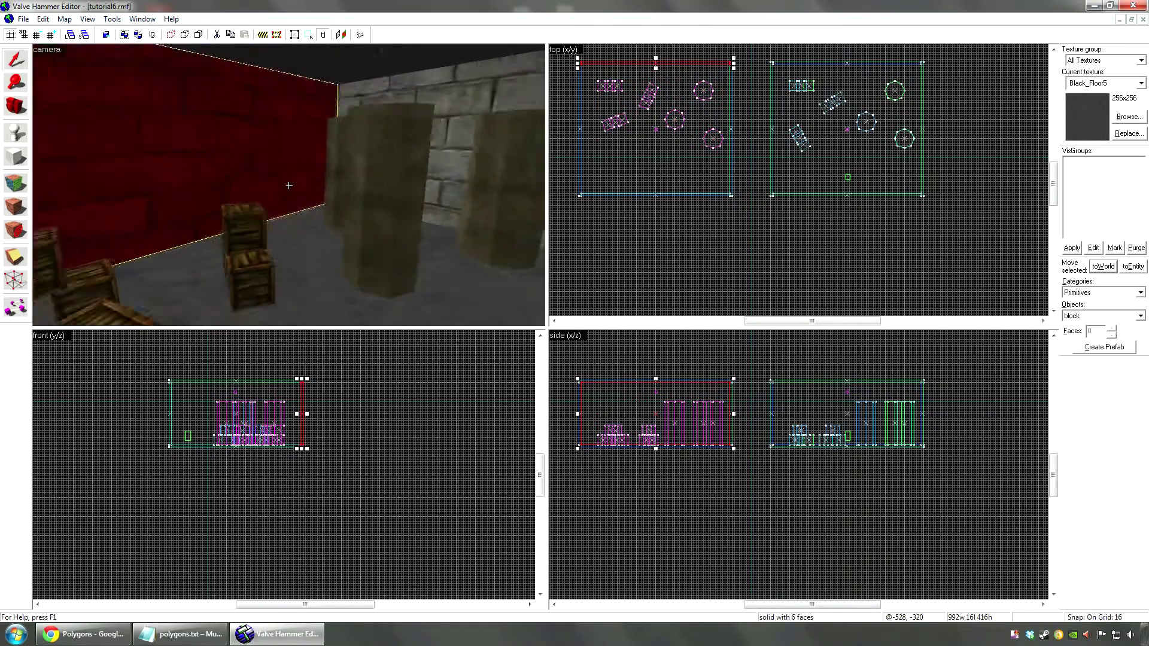
key("s")
key("w")
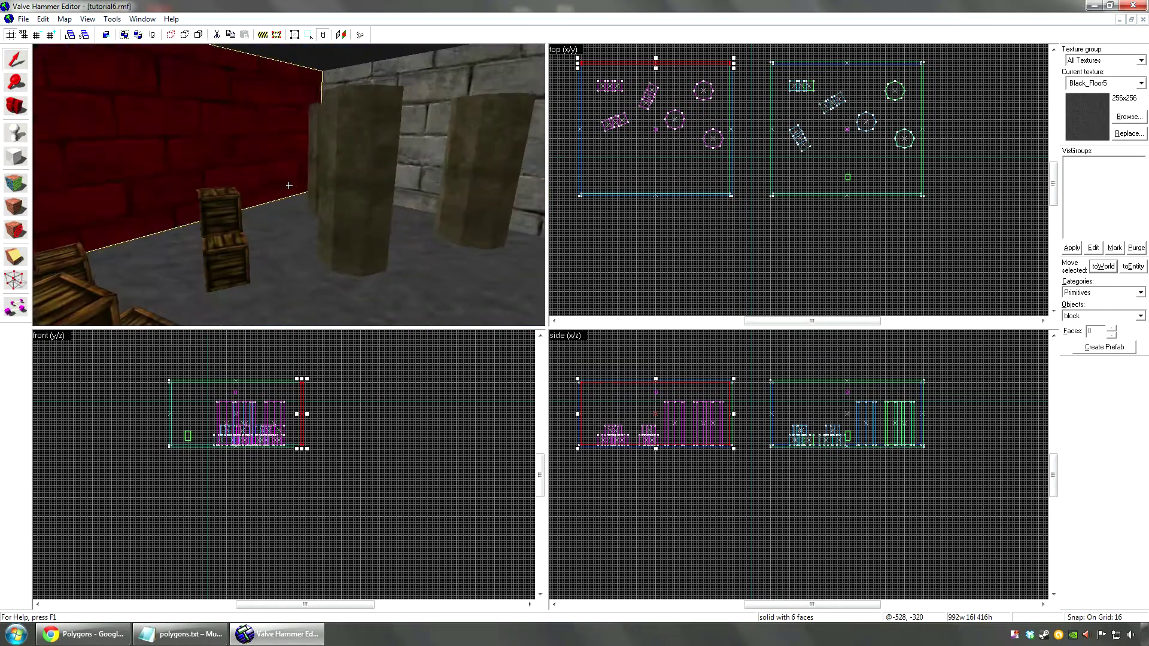
key("Right")
left_click(289, 186)
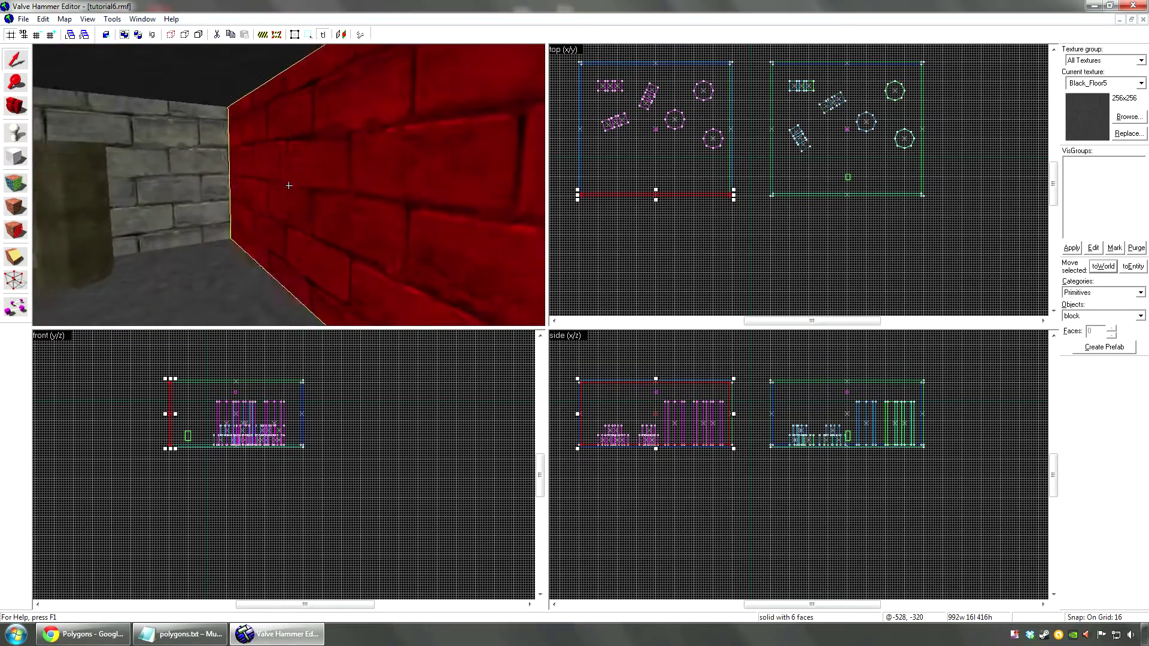
key("d")
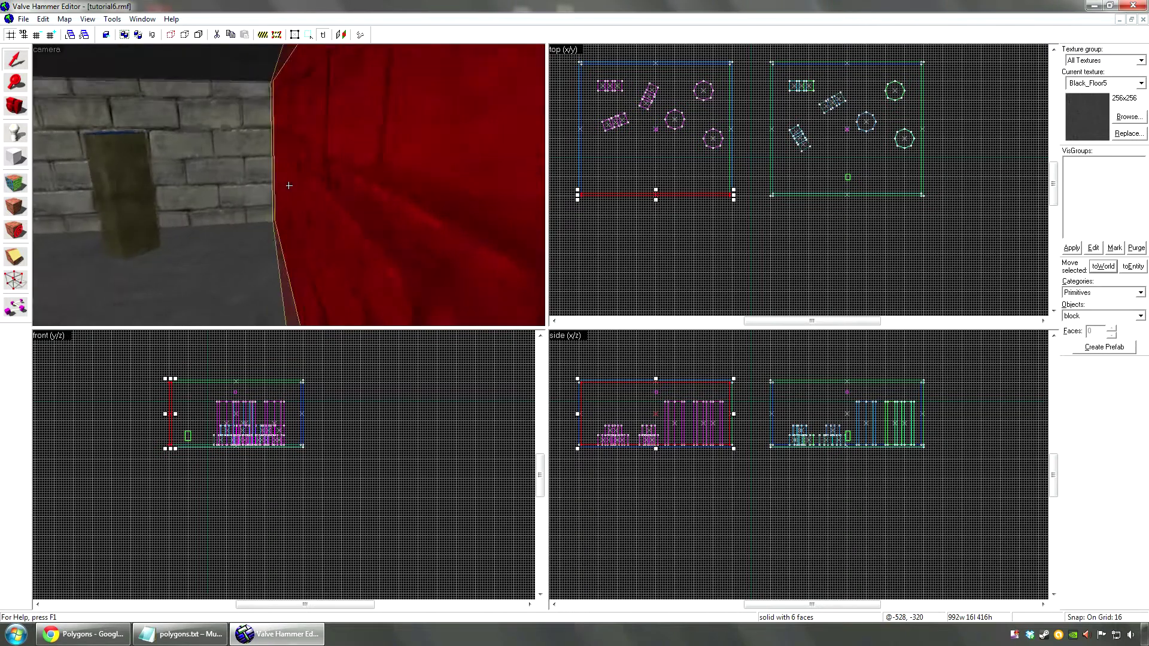
left_click(289, 186)
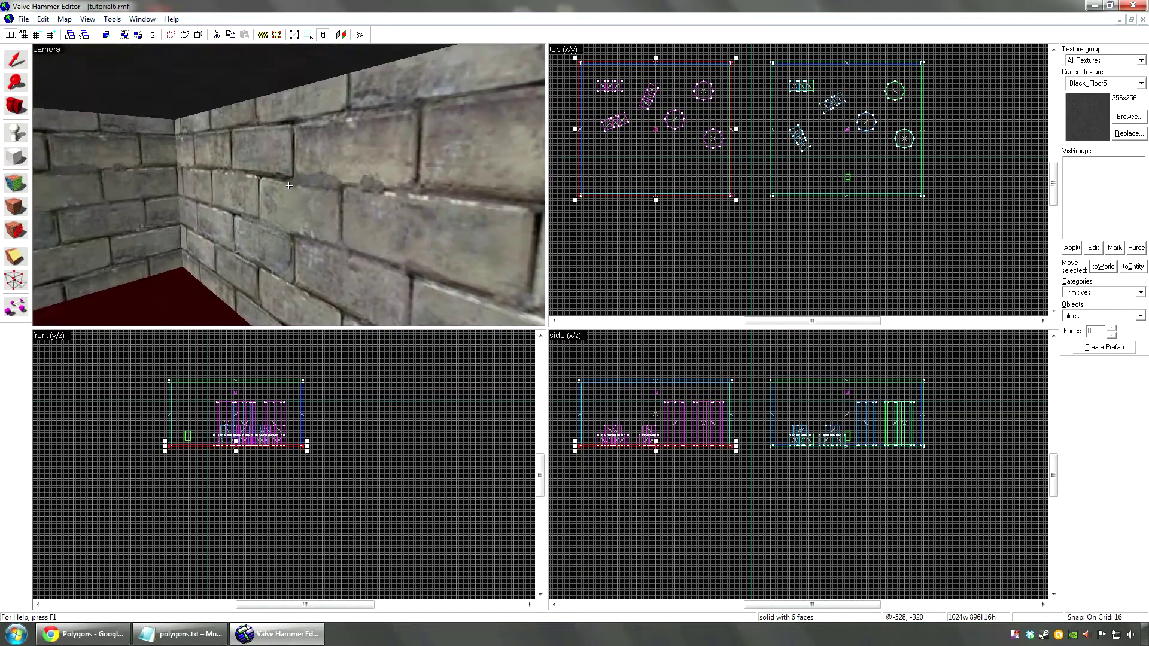
left_click(289, 185)
left_click(289, 185)
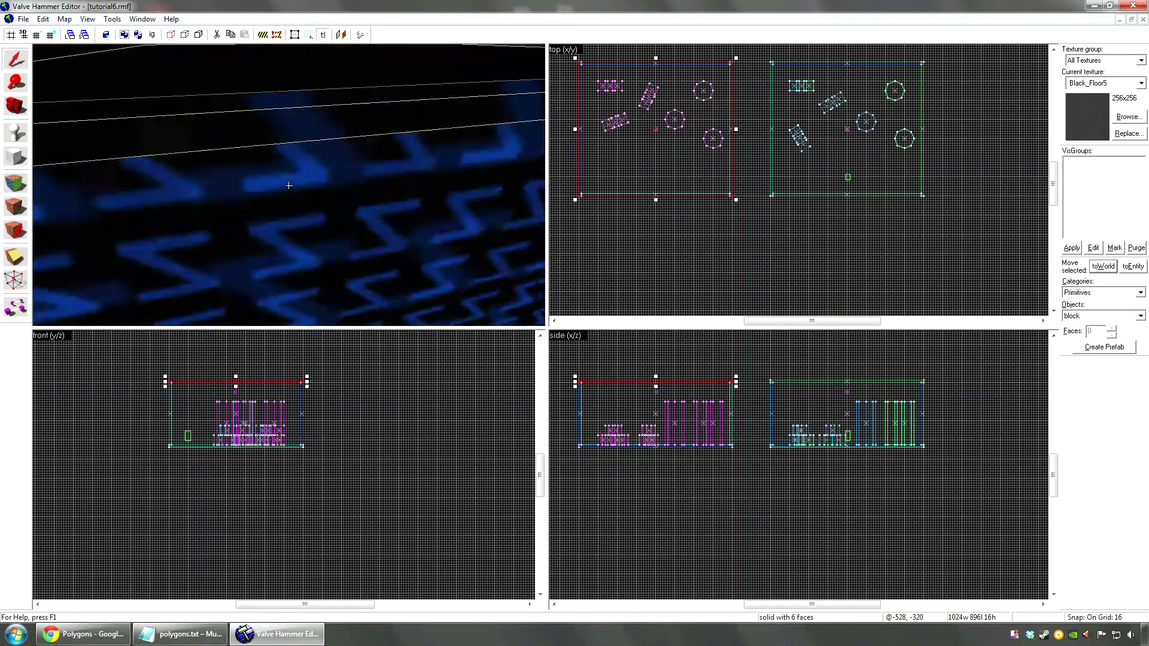
Step: Examine the crate stacks again, alternating the selection between the func_detail entity and the world solids
left_click(289, 185)
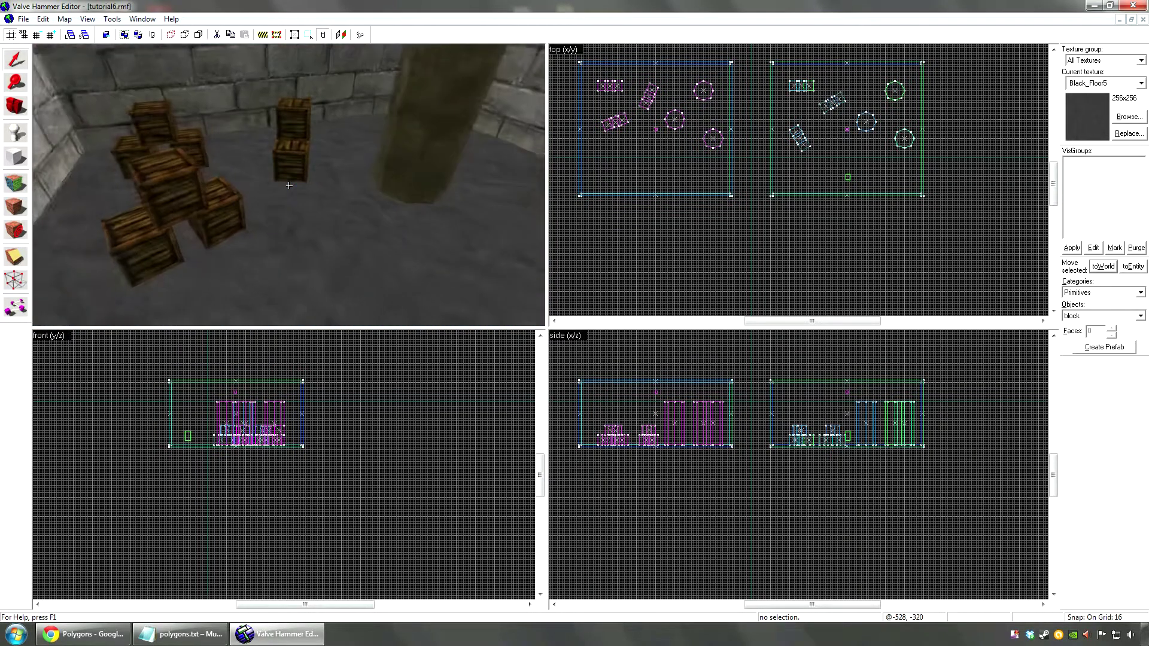
left_click(289, 185)
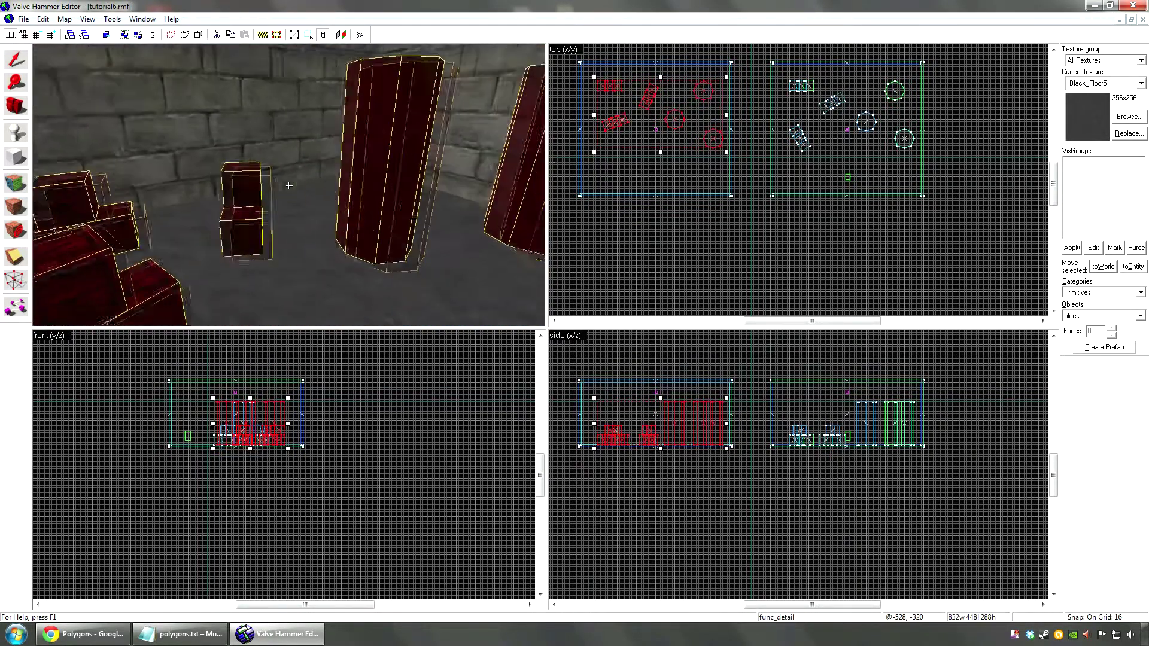
left_click(289, 186)
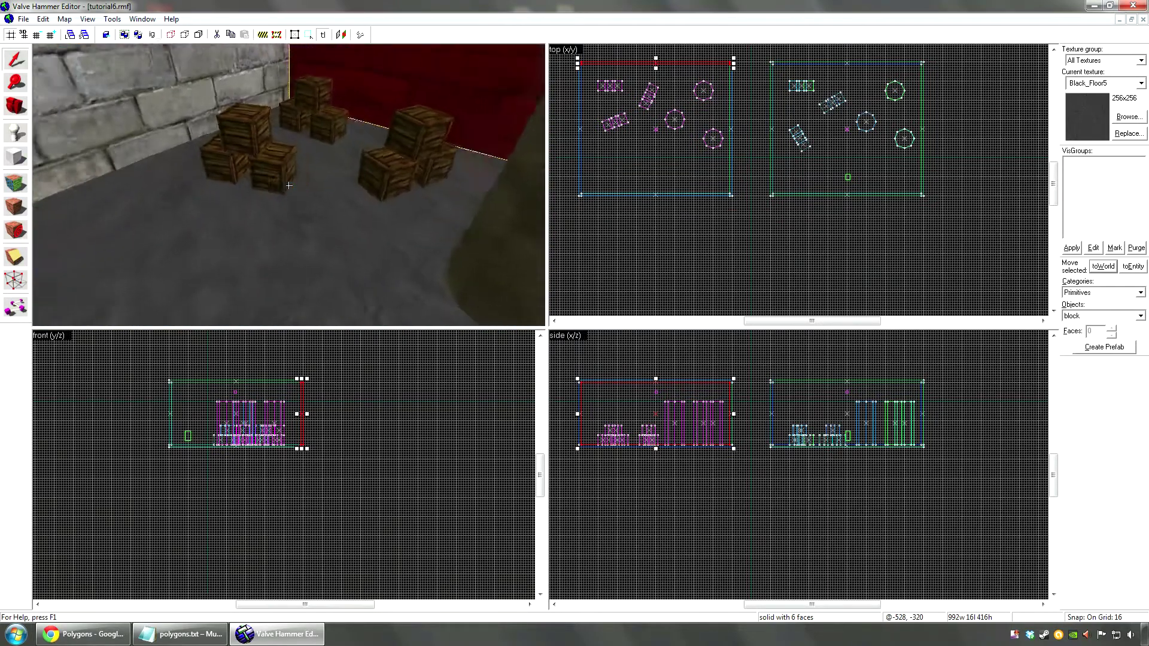
left_click(289, 185)
left_click(289, 186)
left_click(290, 185)
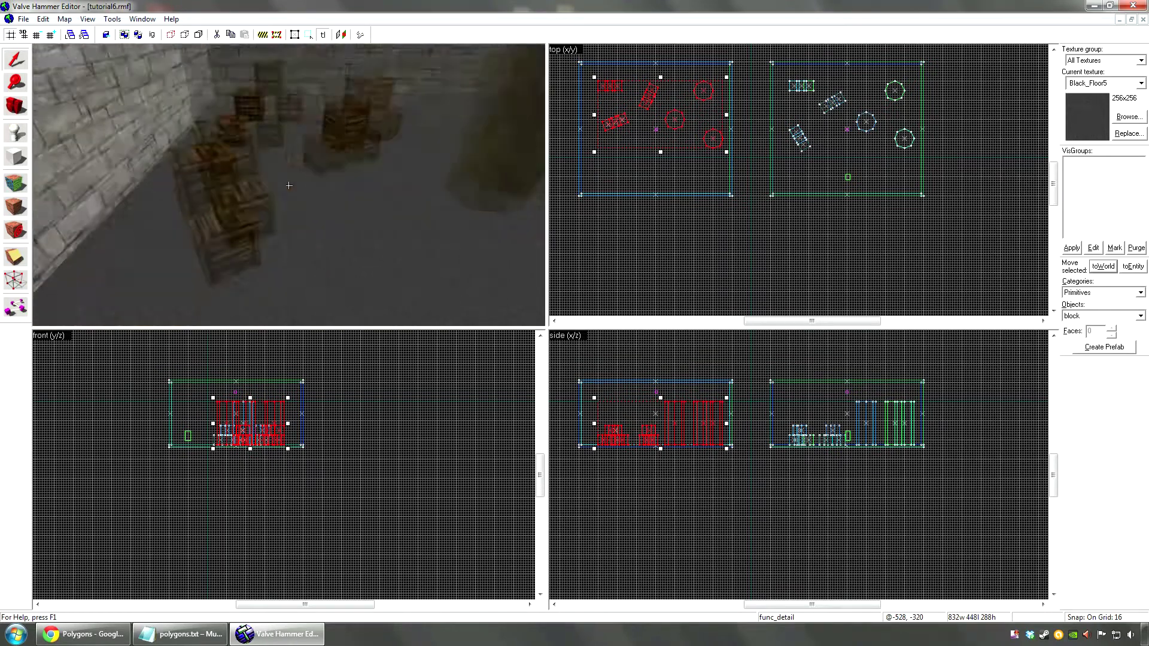
Step: Pick the out_w5 wall face with the texture application tool, and return to object selection
key("shift+a")
left_click(289, 186)
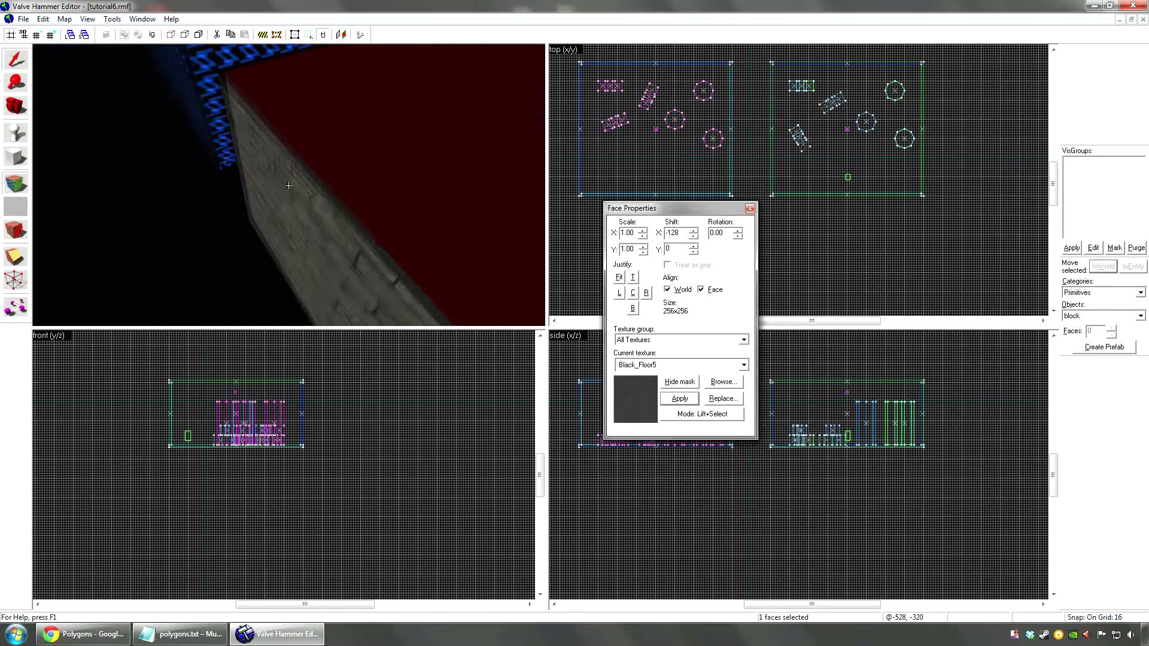
left_click(288, 185)
key("shift+s")
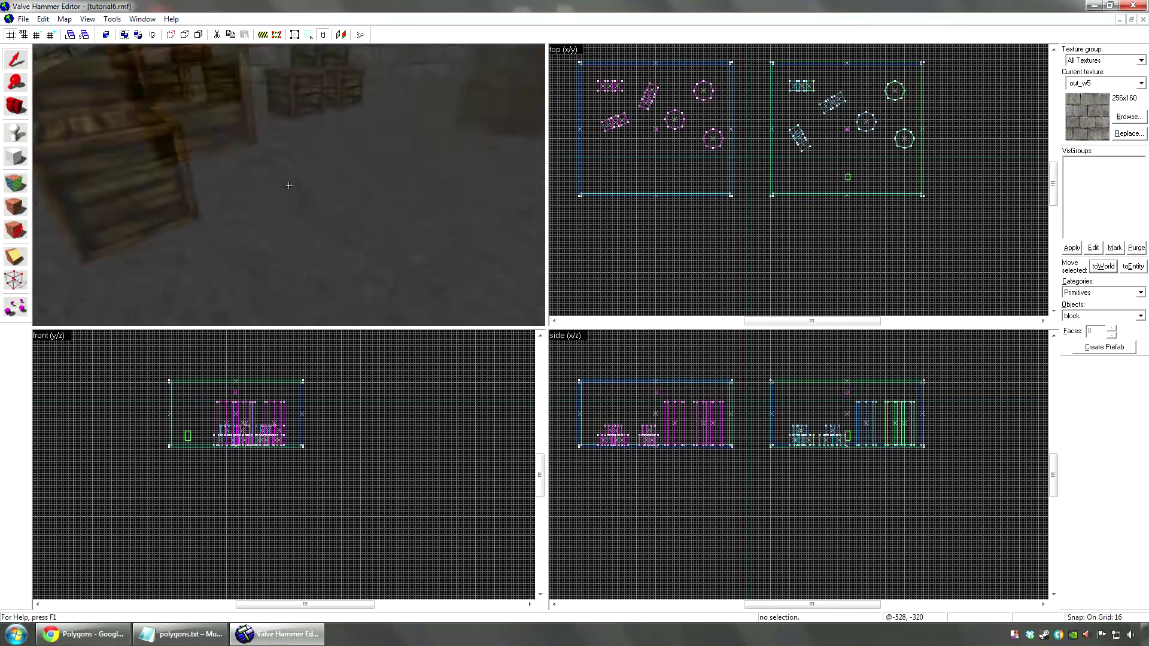
Step: Select two pillars, a crate and the outer wall of the second room in turn, and view both rooms from outside
left_click(289, 186)
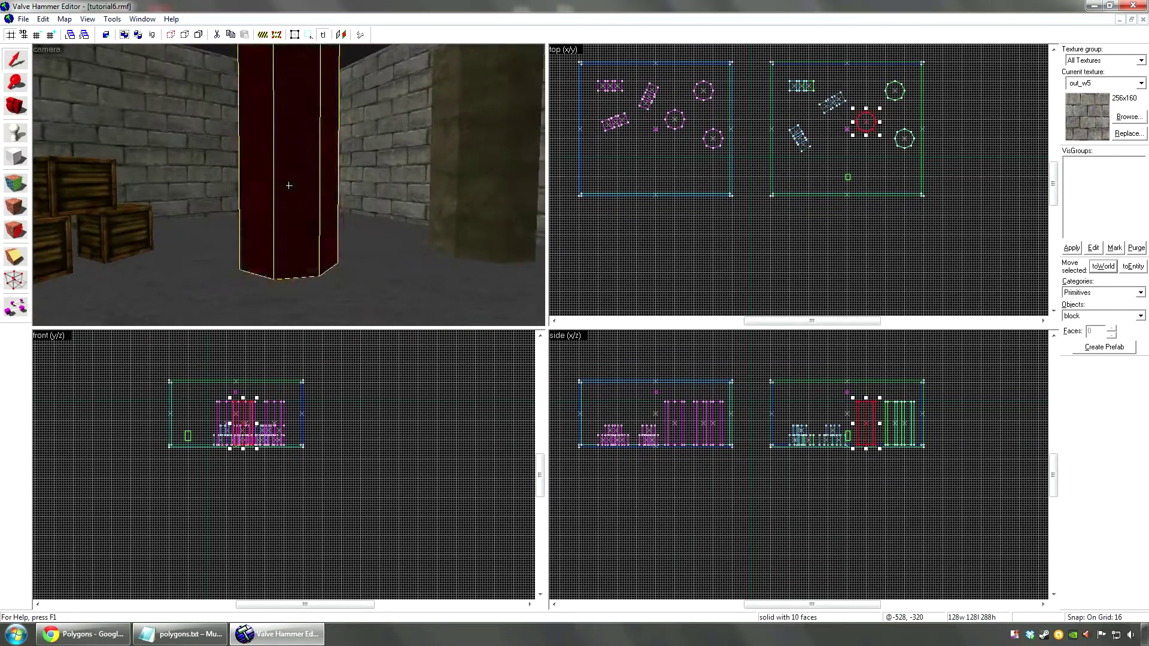
left_click(288, 185)
left_click(289, 185)
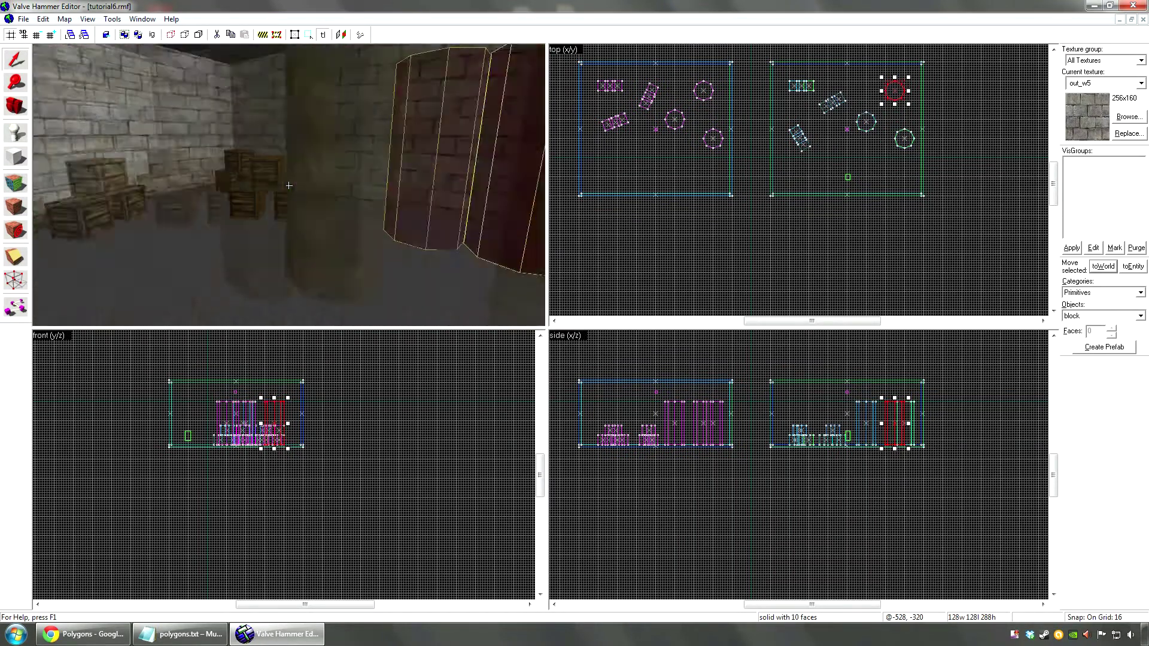
left_click(289, 185)
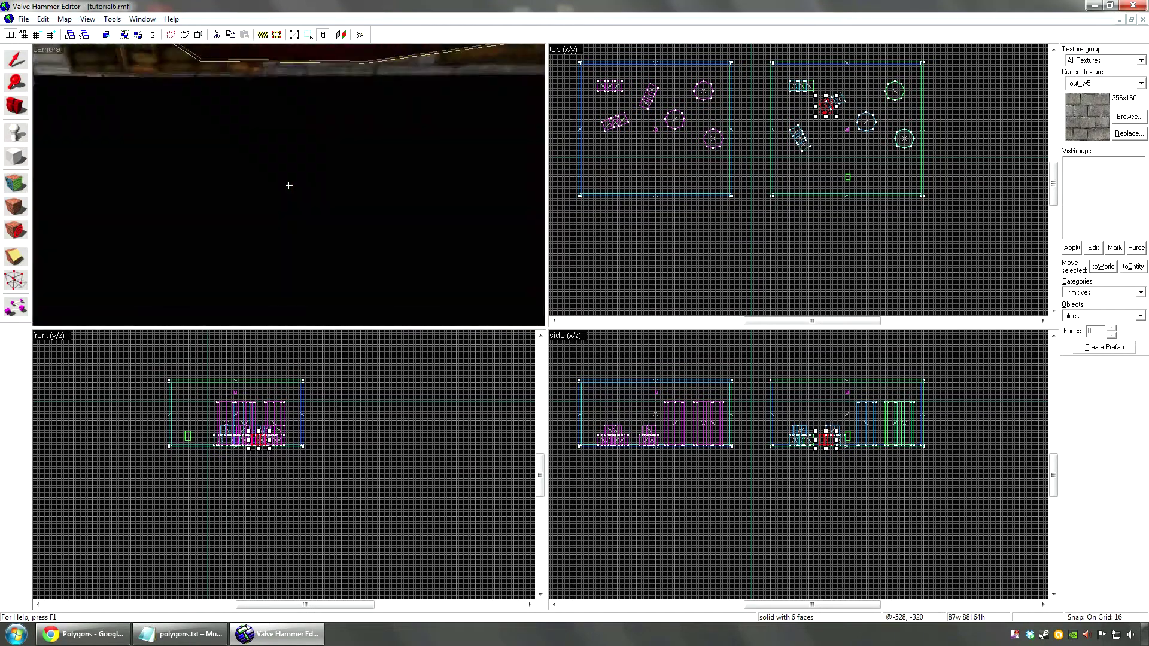
key("w")
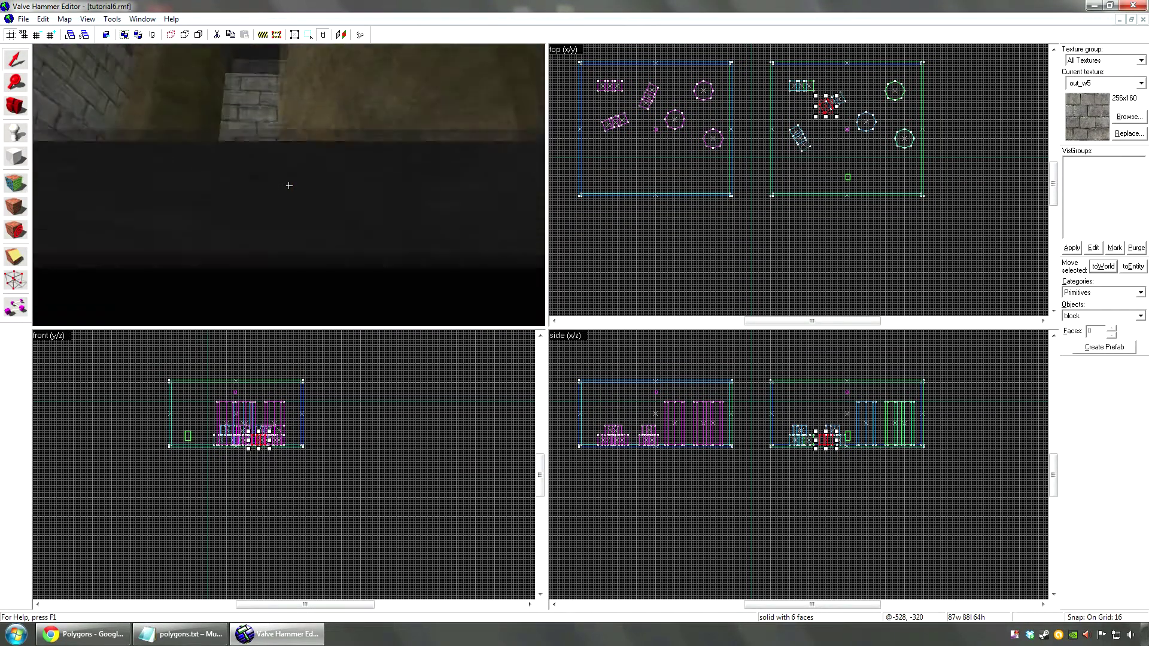
left_click(289, 186)
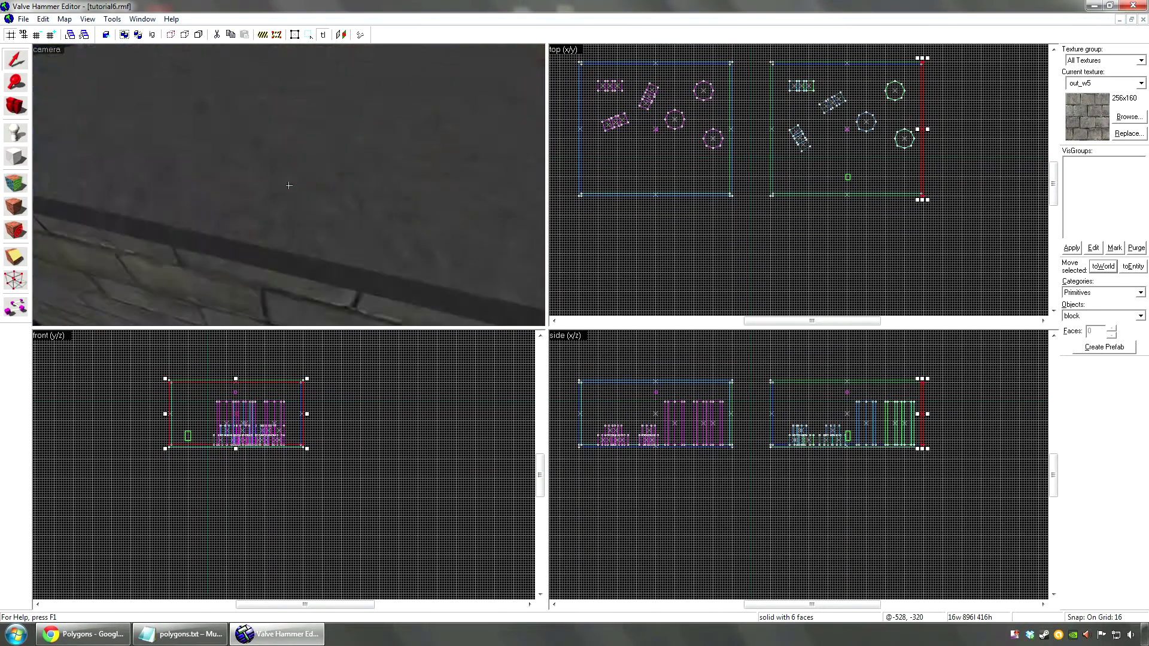
key("a")
key("z")
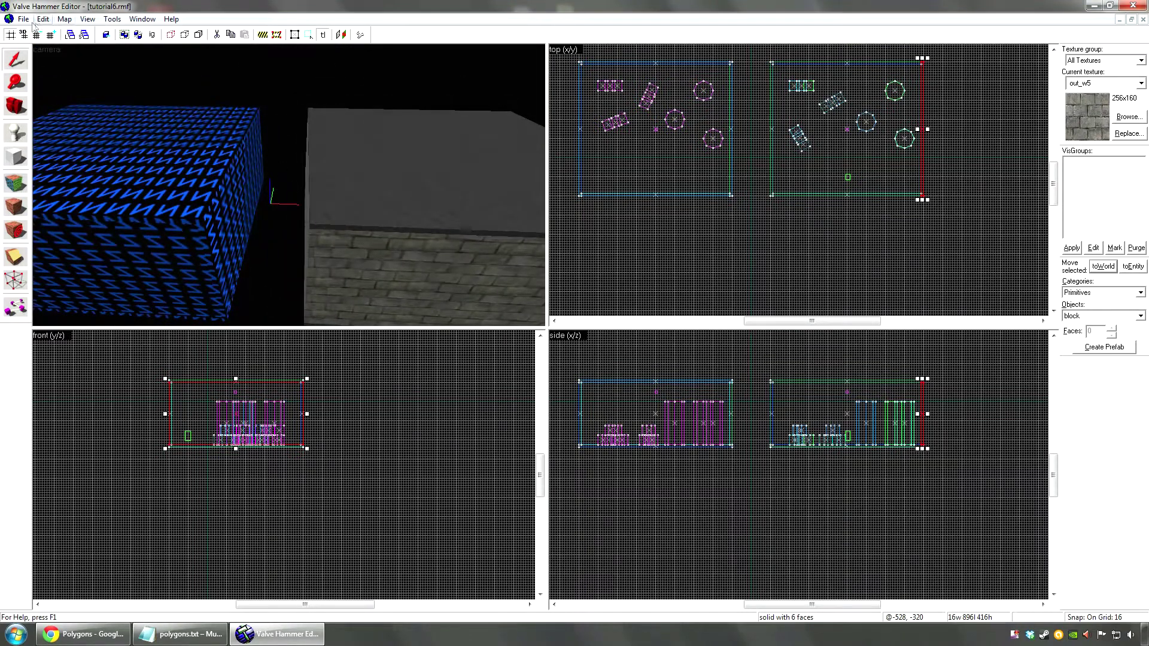
Step: Exit Hammer without saving the changes to tutorial6.rmf
left_click(24, 19)
left_click(84, 223)
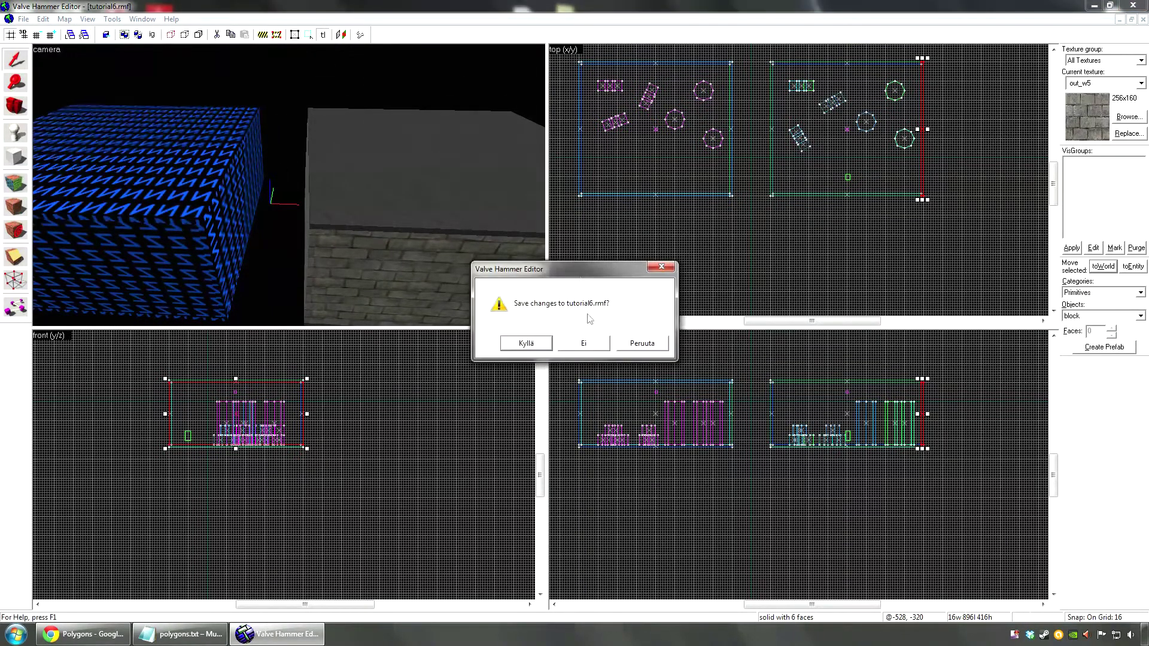
left_click(588, 343)
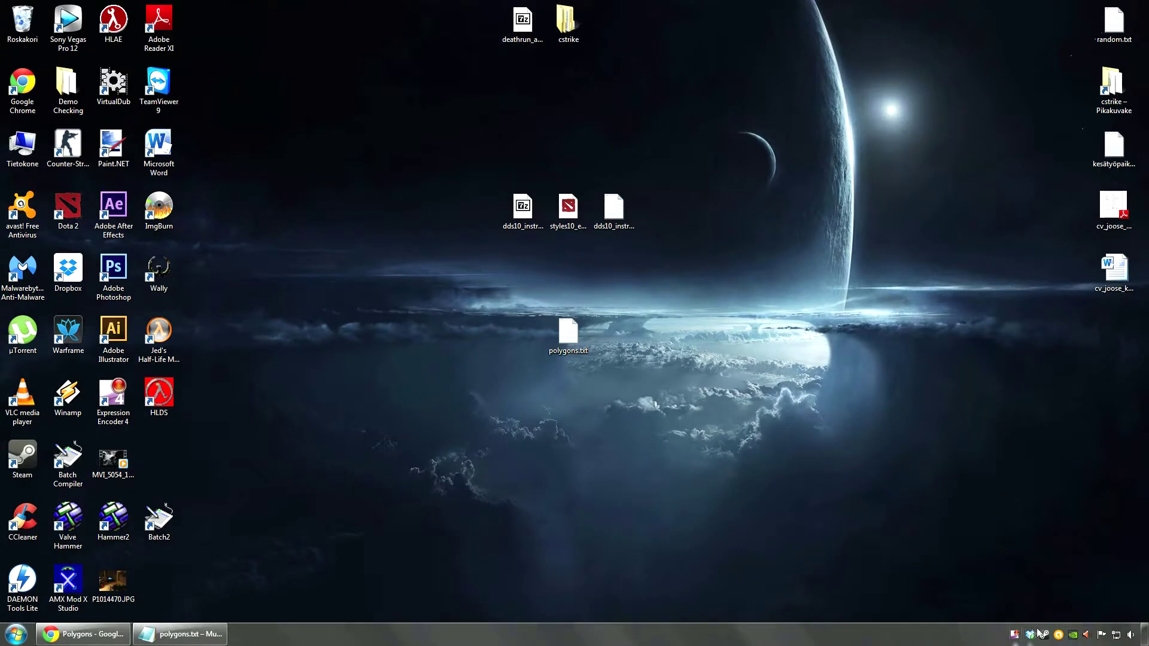
Step: Launch Counter-Strike from Steam and load the level with the console command "map tutorial6"
right_click(1042, 634)
left_click(1071, 445)
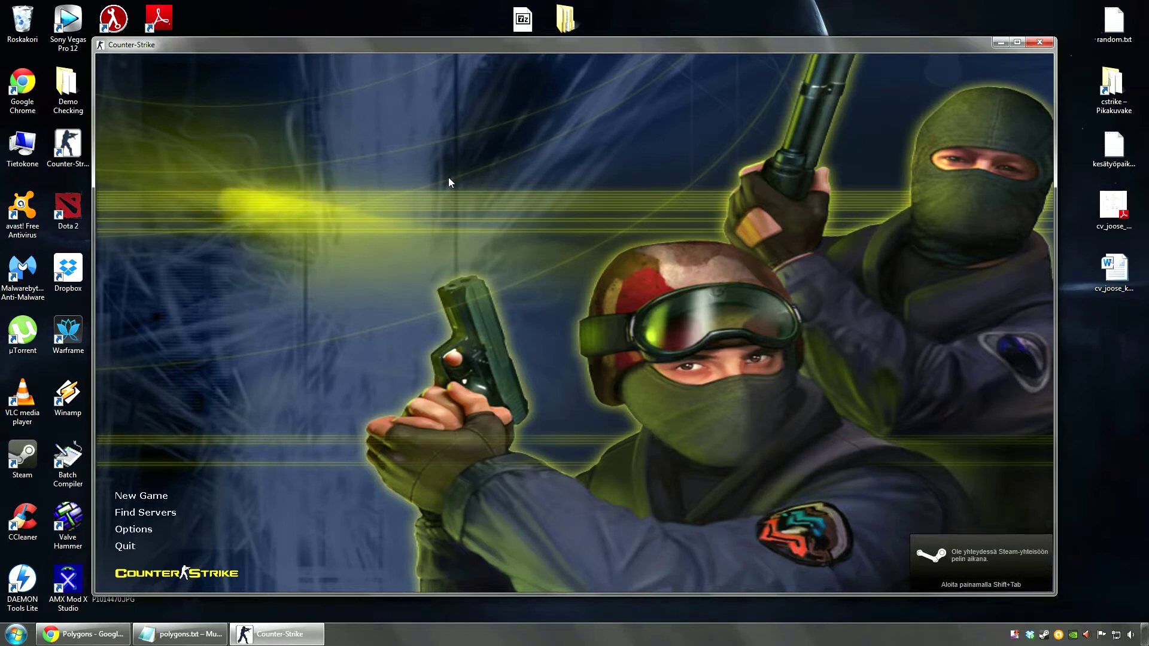
key("grave")
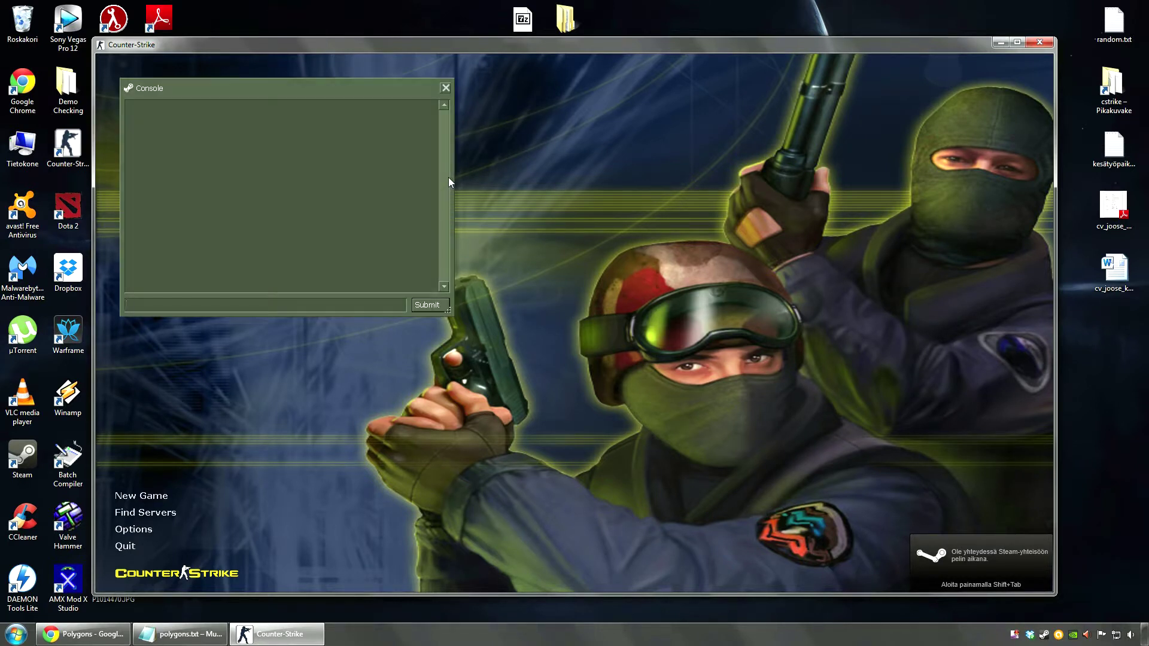
type("map tutorial6")
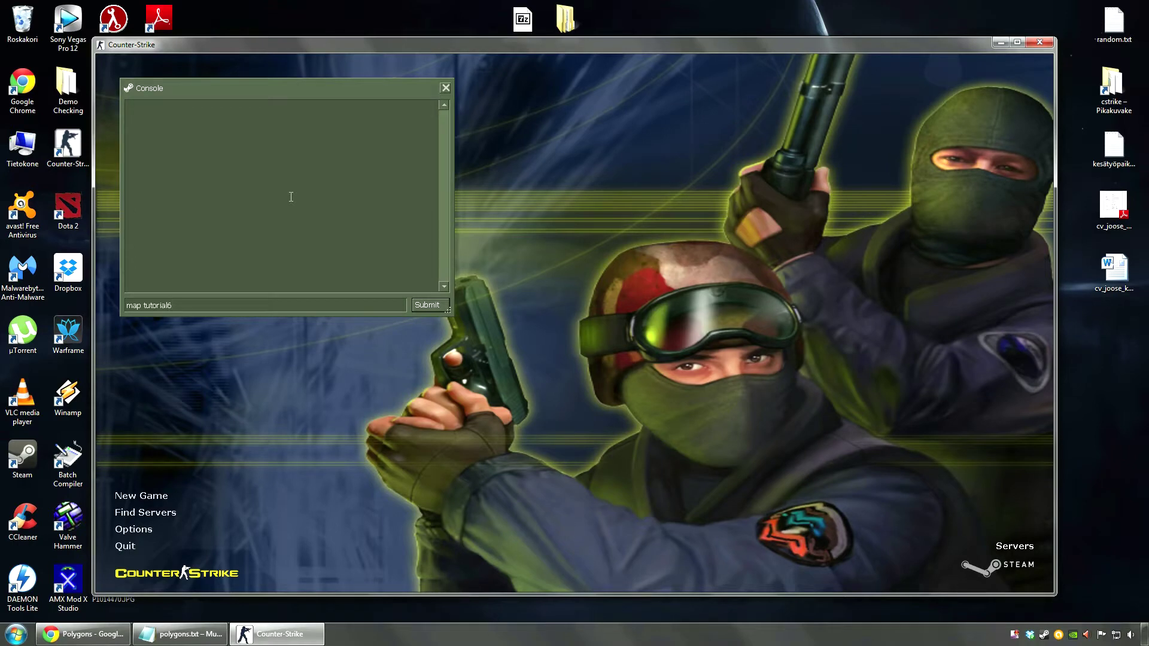
key("Return")
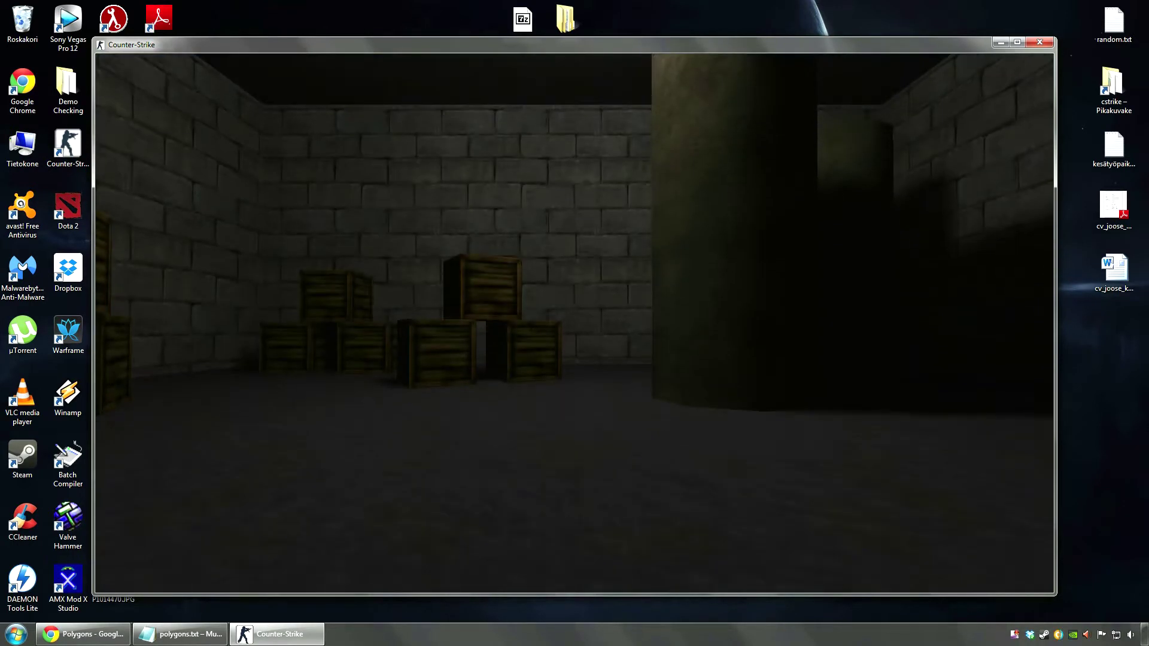
Step: Bring up the HNS Training menu with /training and turn Noclip on
key("w")
key("t")
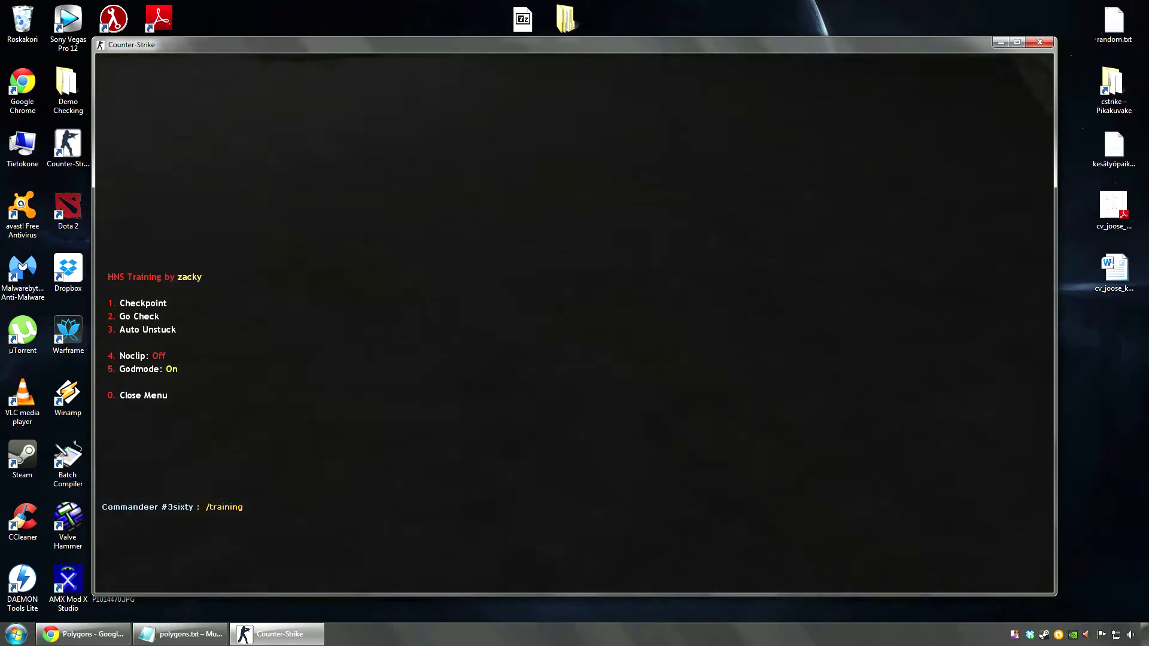
key("4")
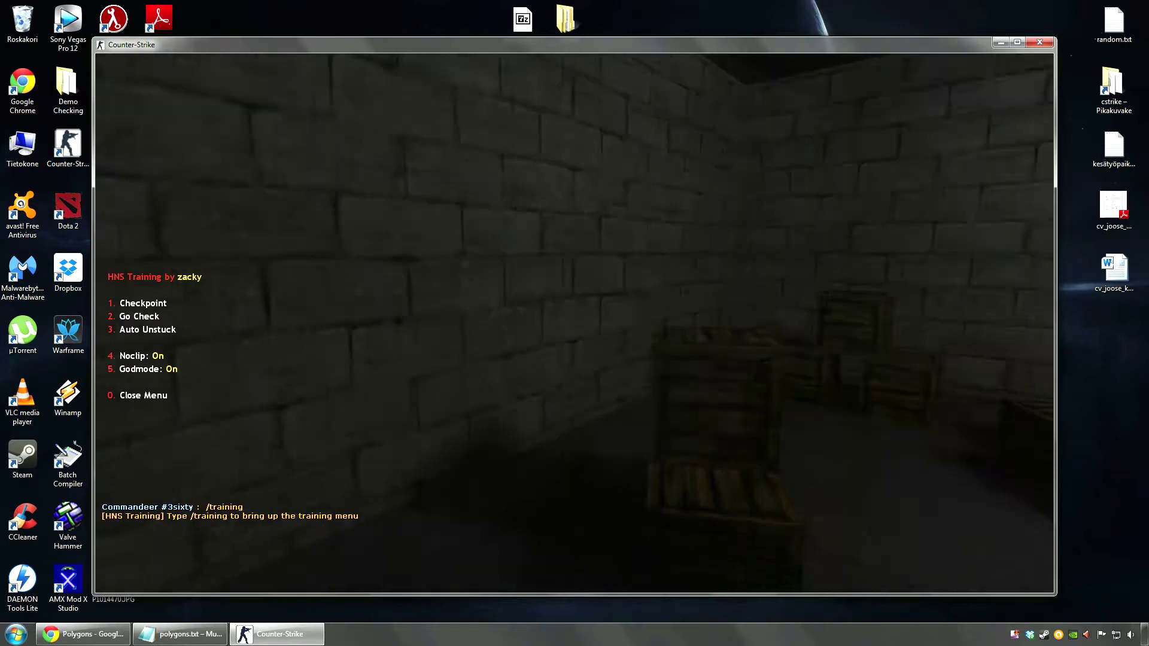
Step: Run the console commands "developer 1" and "r_speeds 1" to display the polygon counts
key("grave")
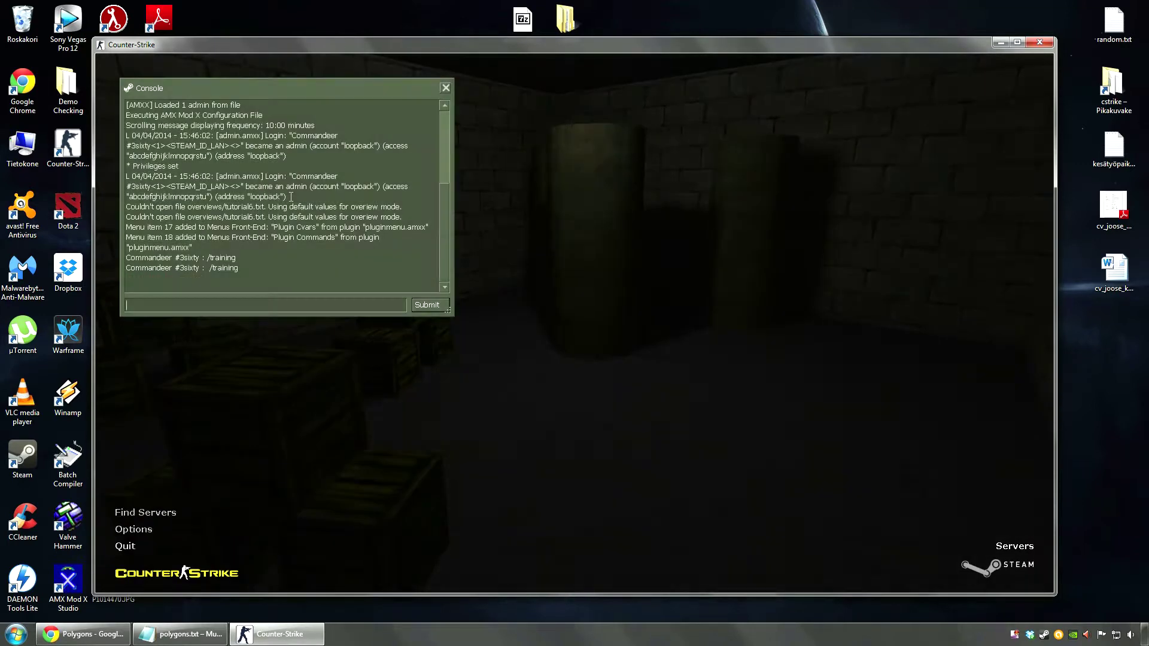
type("developer 1")
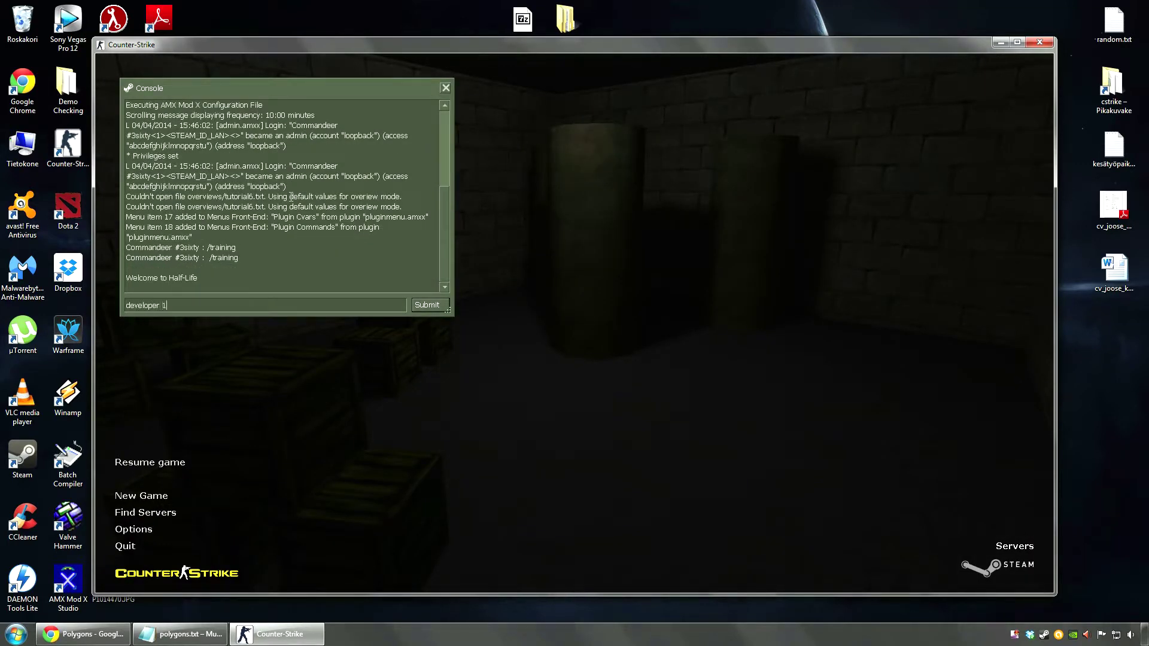
key("Return")
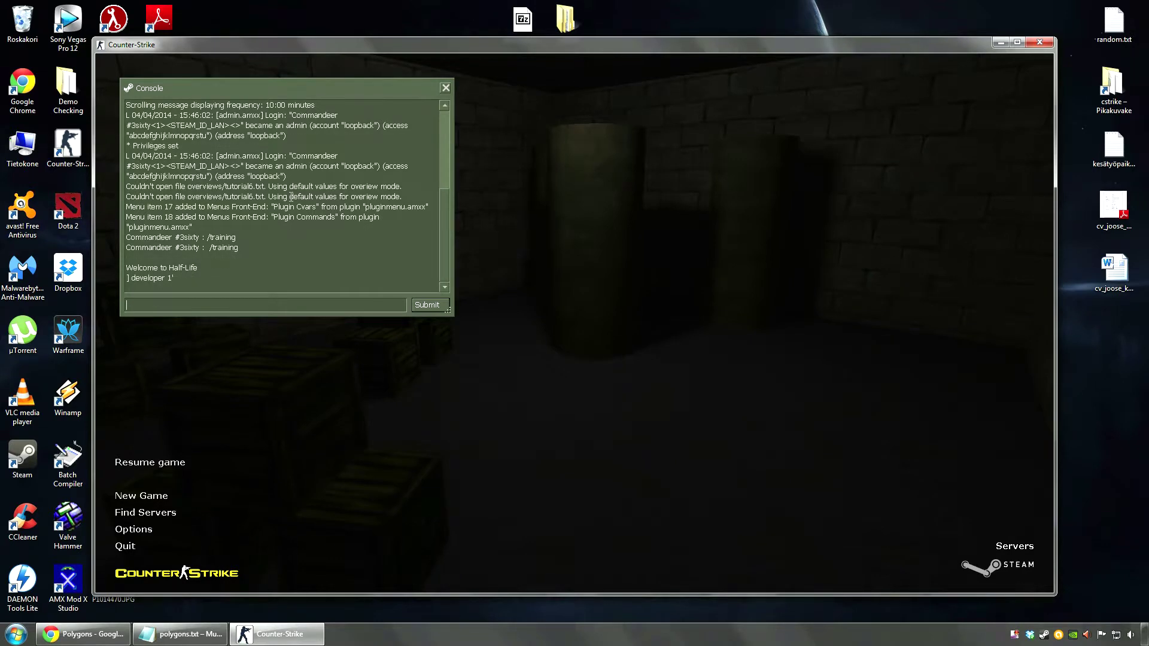
type("developer 1")
key("Return")
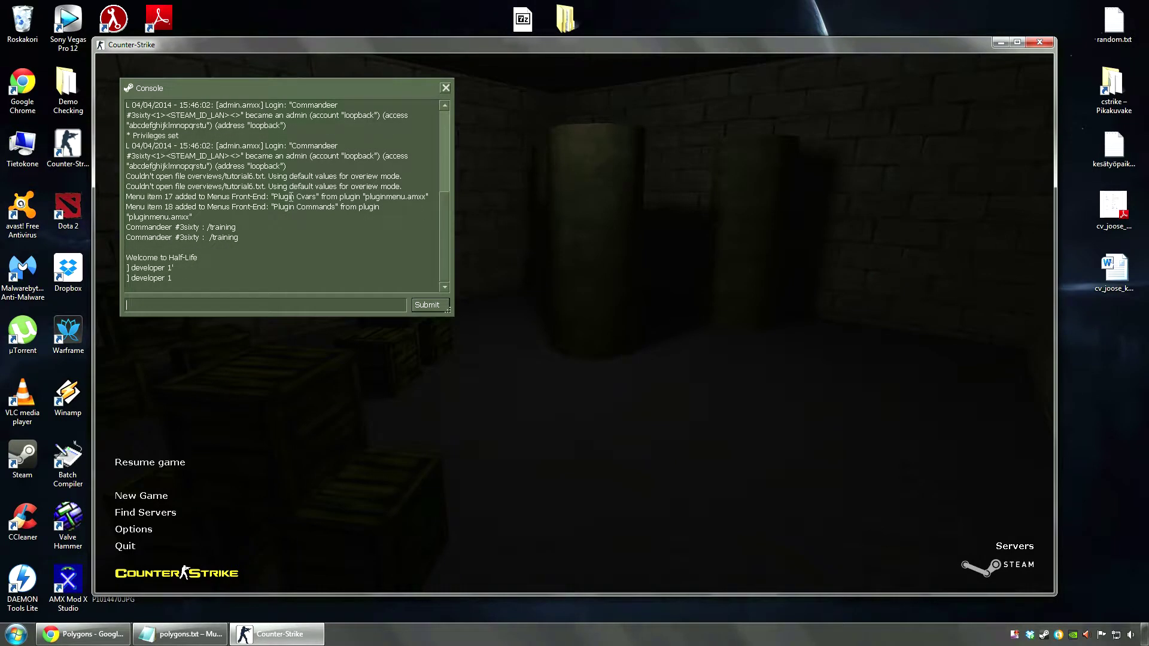
type("r_spee")
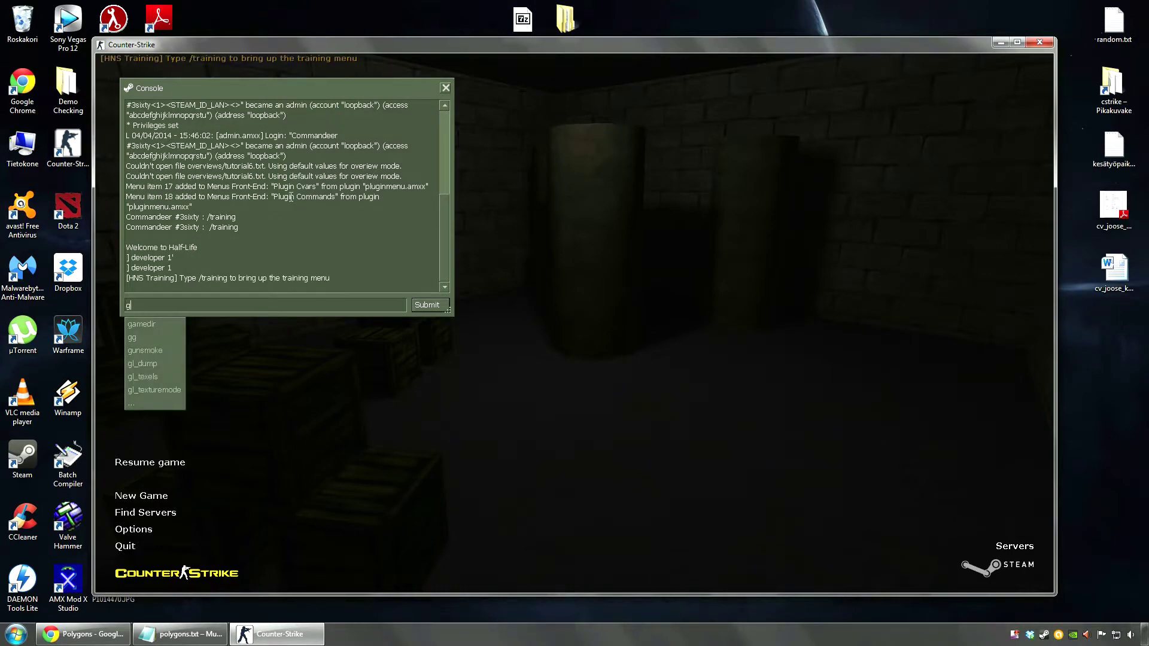
type("ds 1")
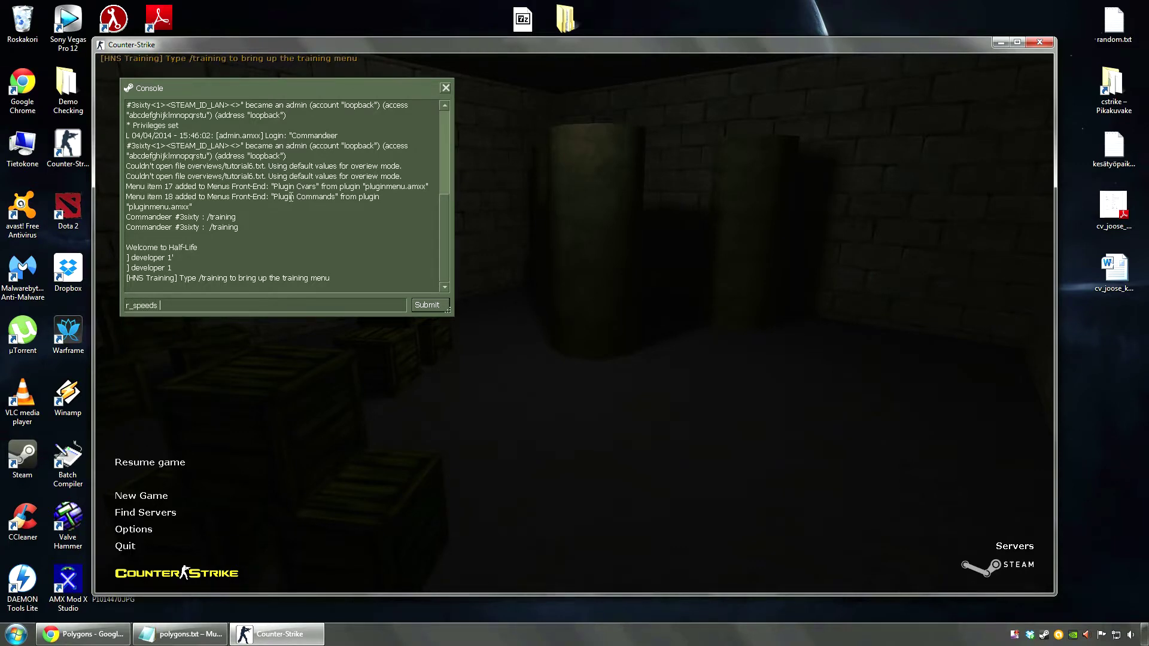
key("Return")
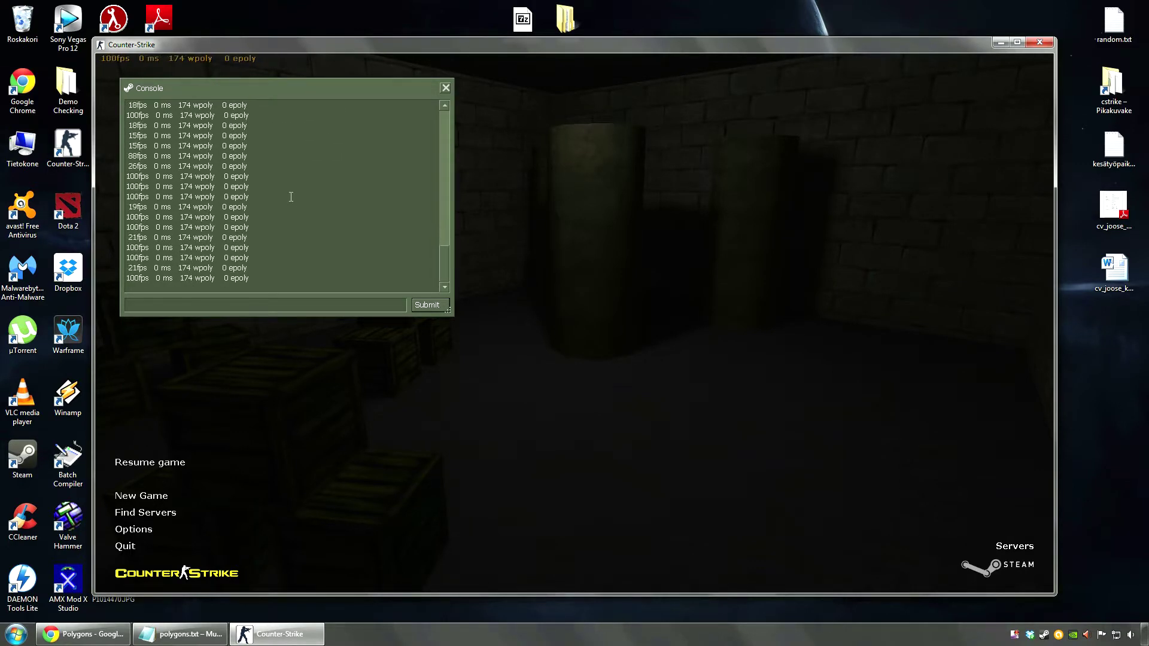
Step: Enable the wireframe overlay with the console command "gl_wireframe 1" and return to the game
type("gl_wireframe ")
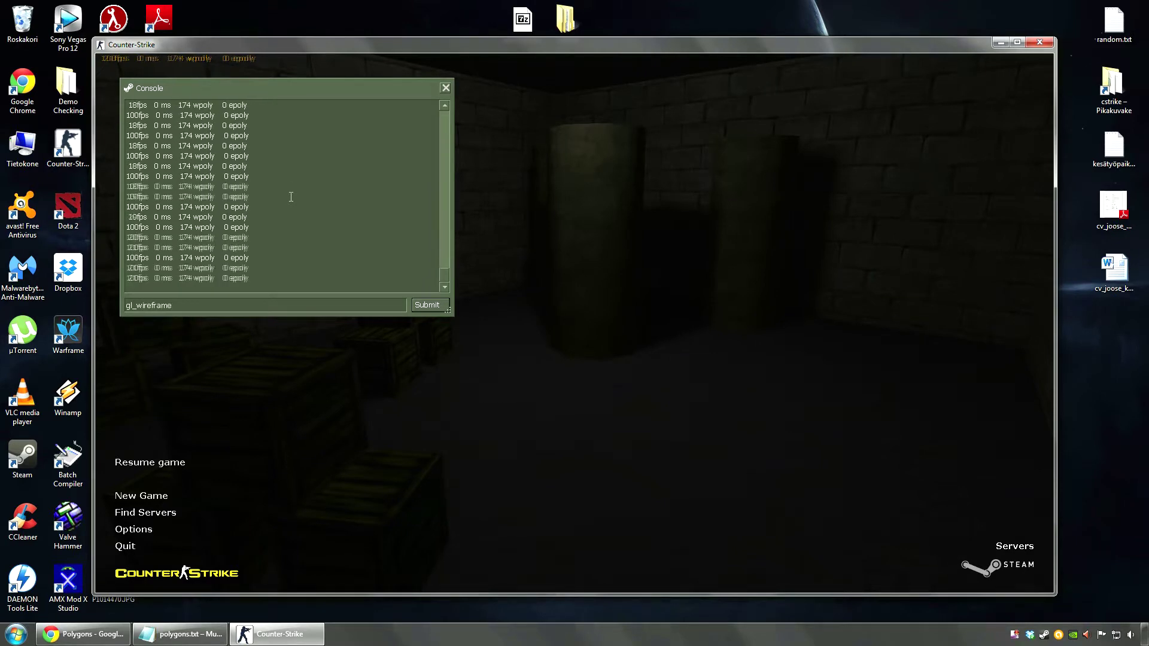
type("2")
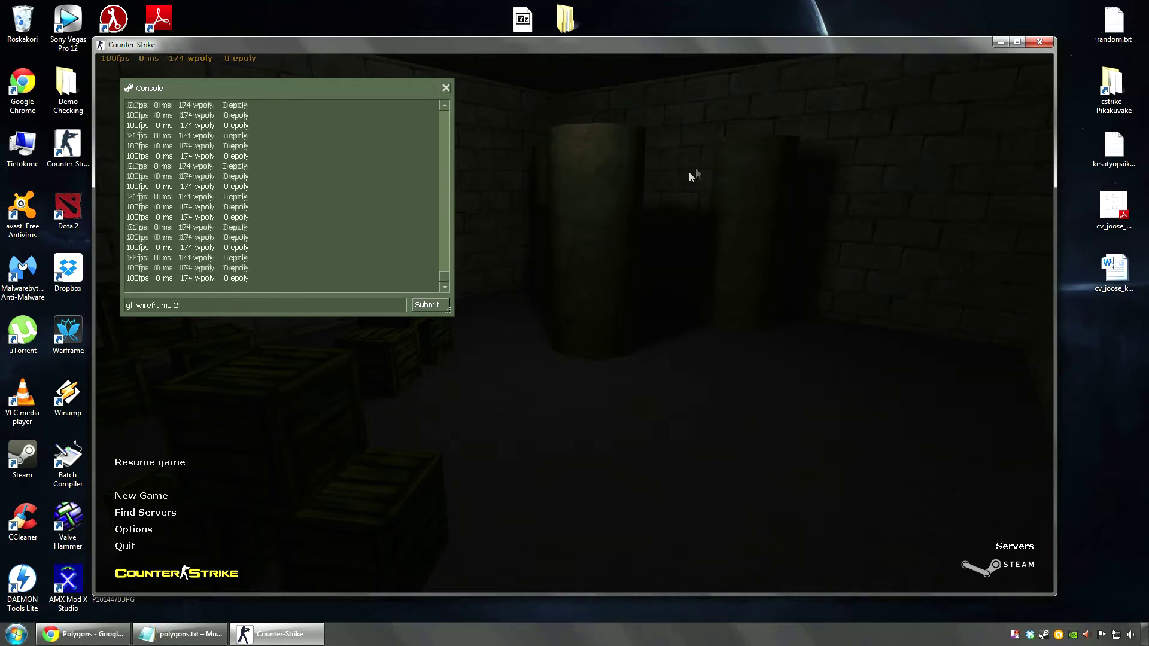
key("BackSpace")
type("1")
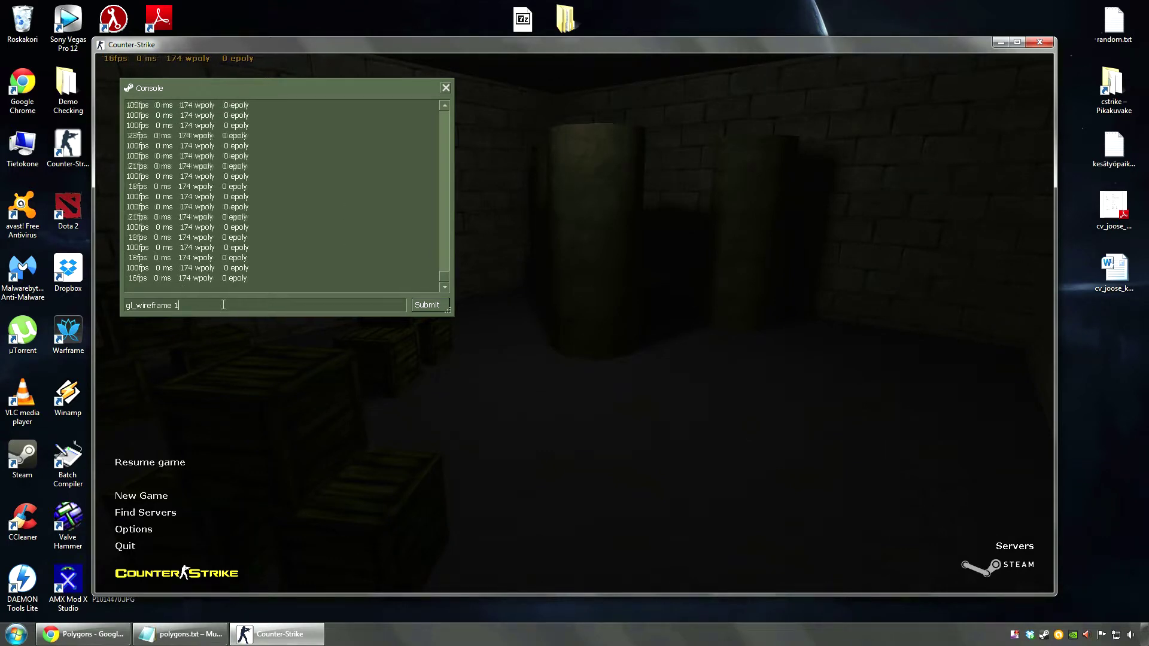
key("Return")
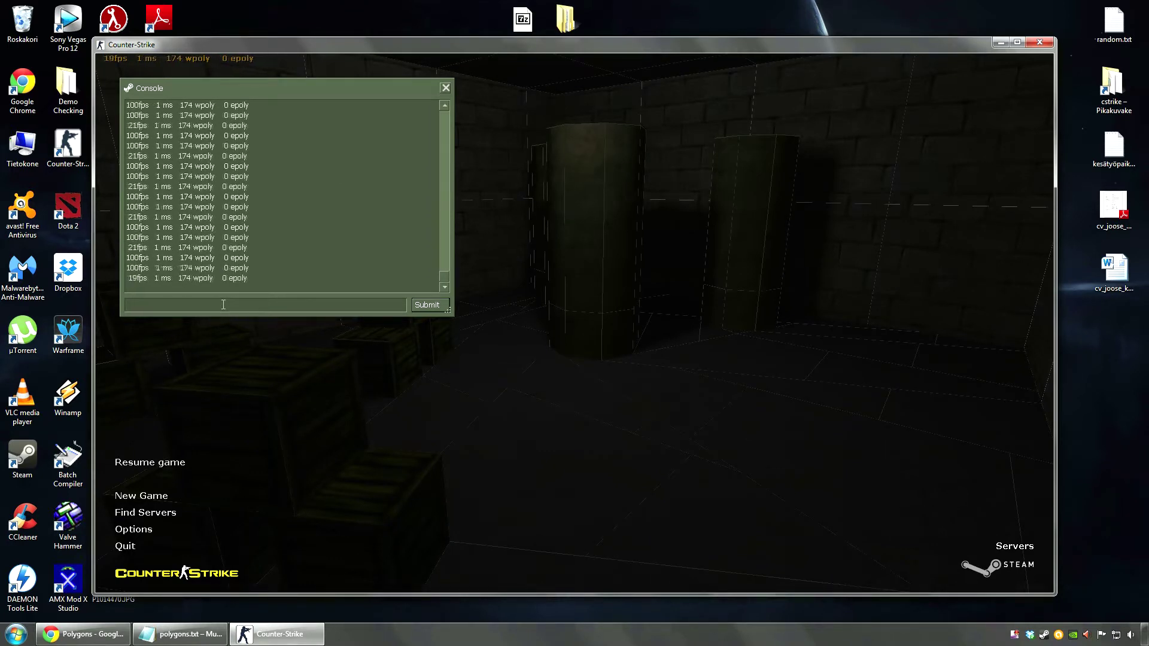
key("Escape")
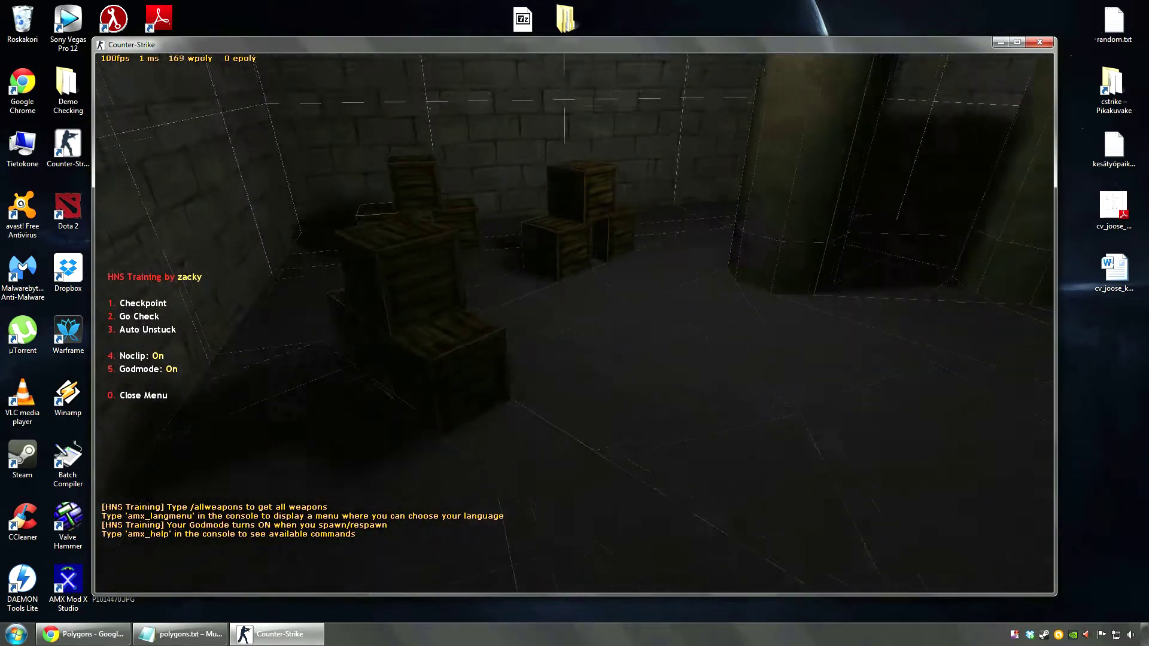
Step: Fly around the room and examine how the wireframe splits the floor and walls around the pillars and crates
key("w")
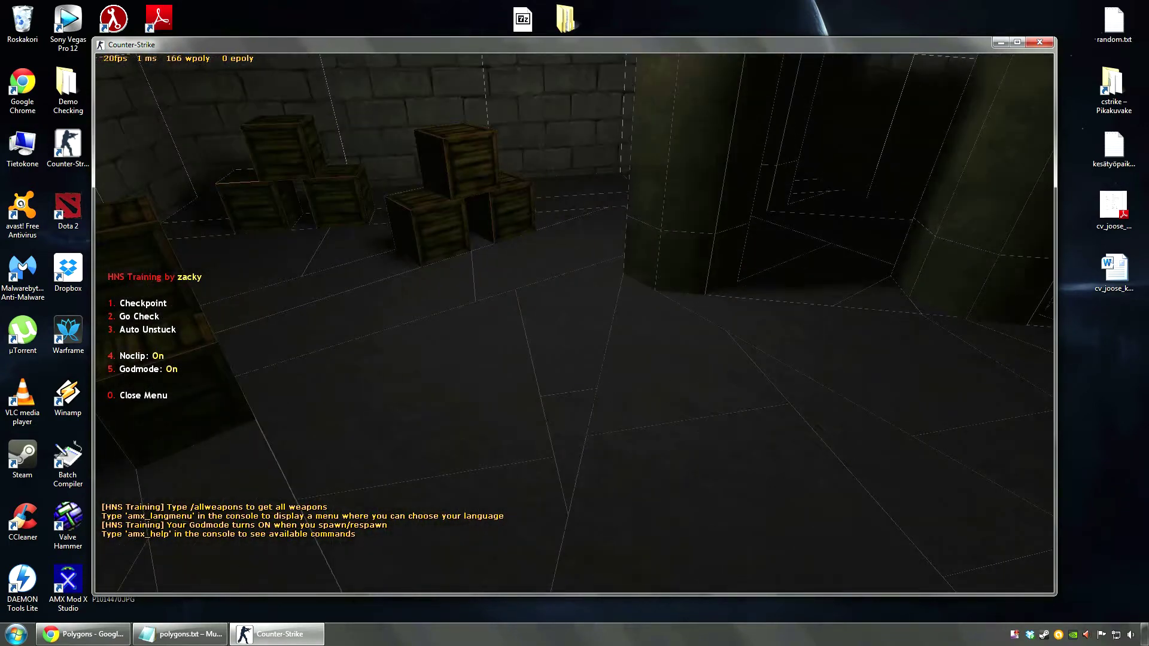
key("w")
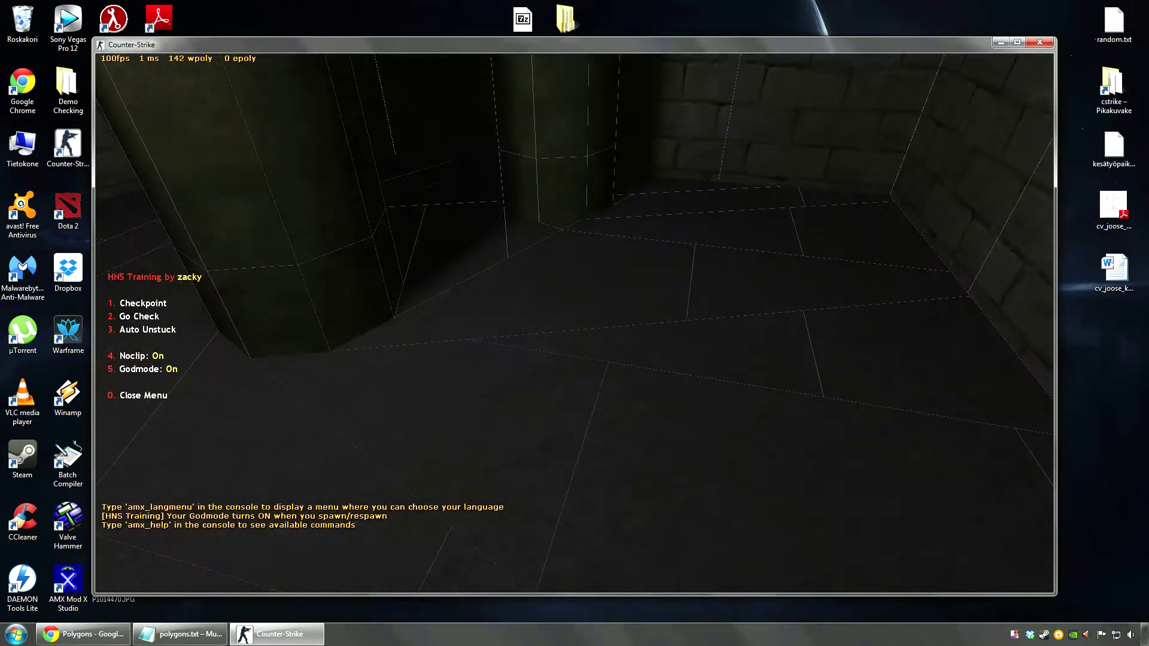
key("w")
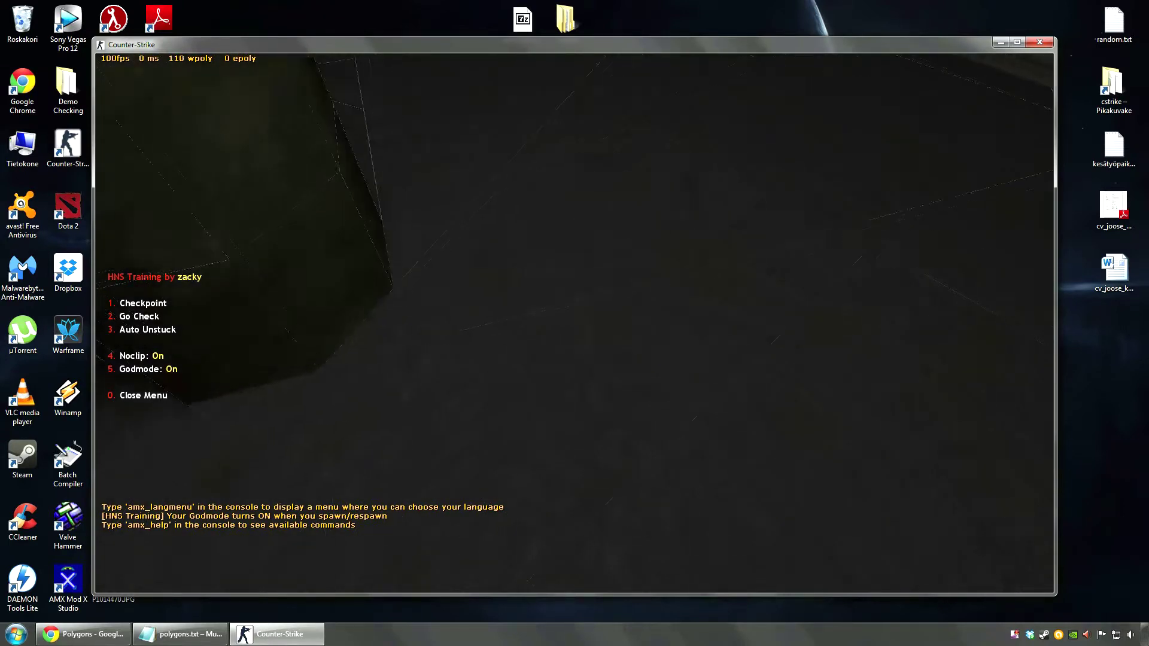
key("w")
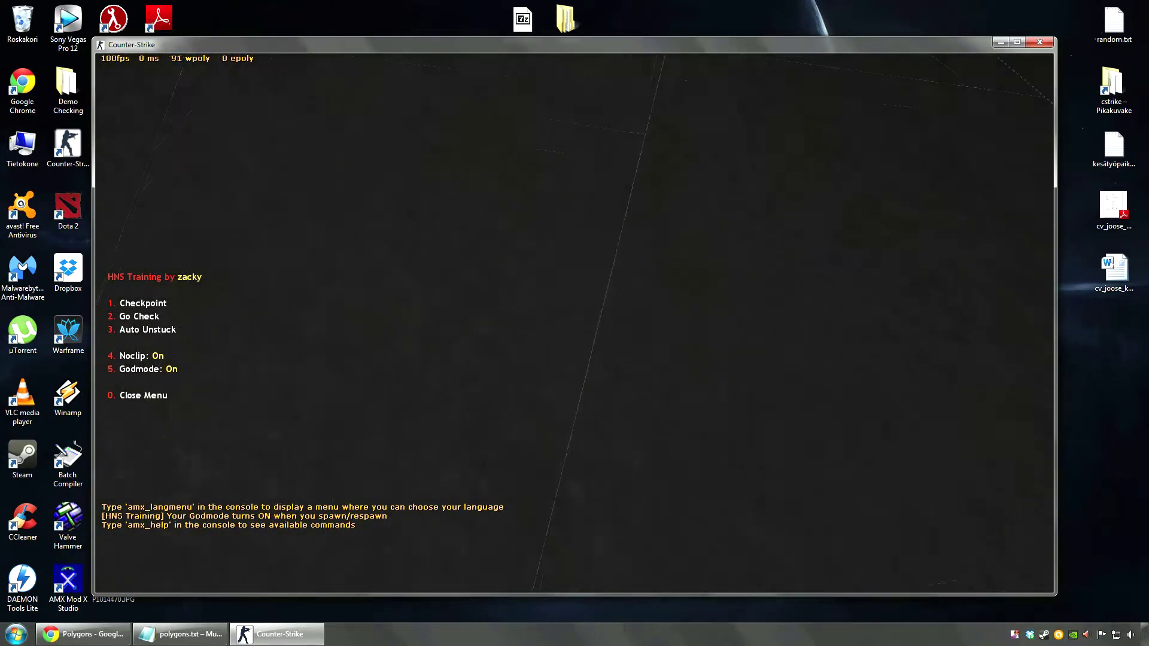
key("w")
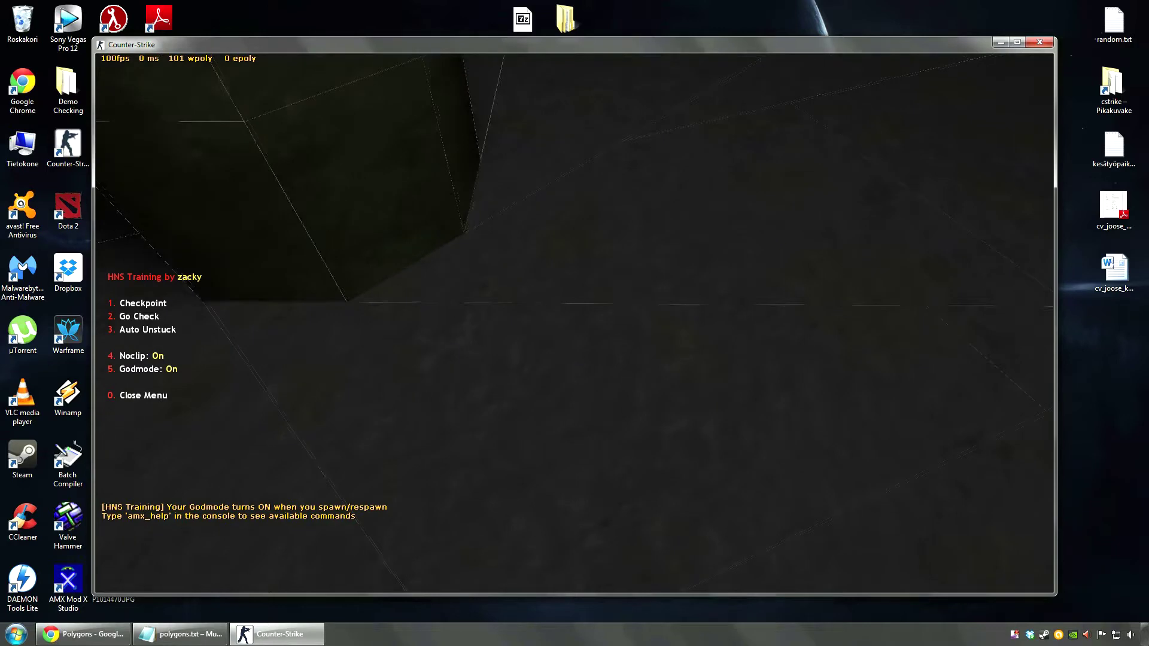
key("w")
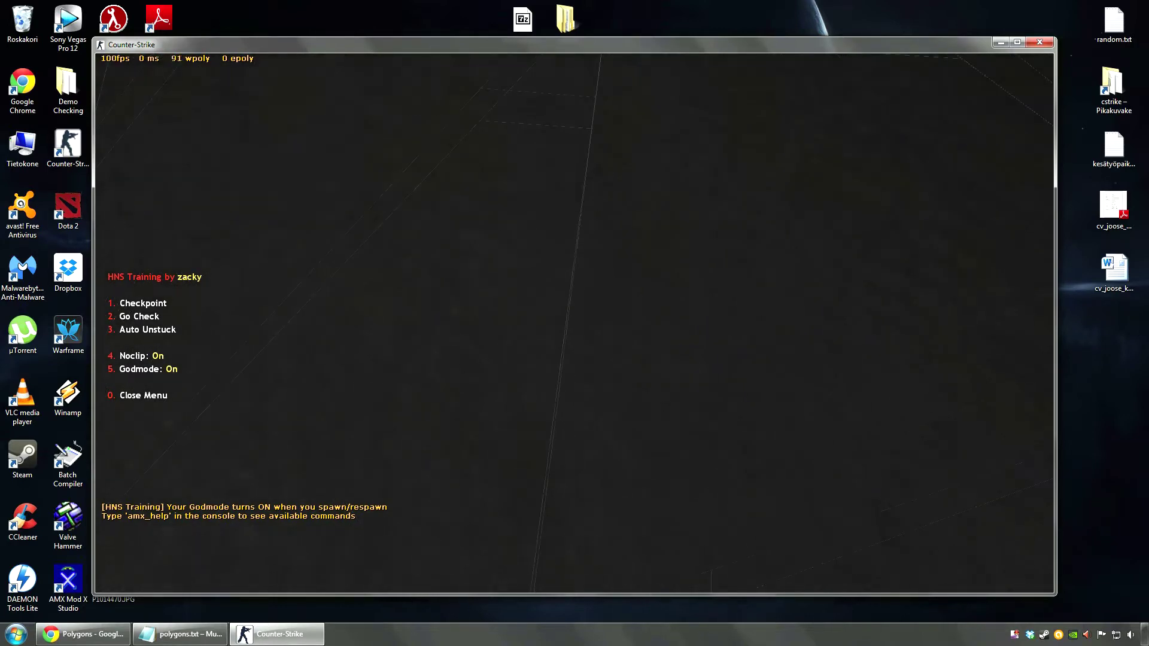
key("w")
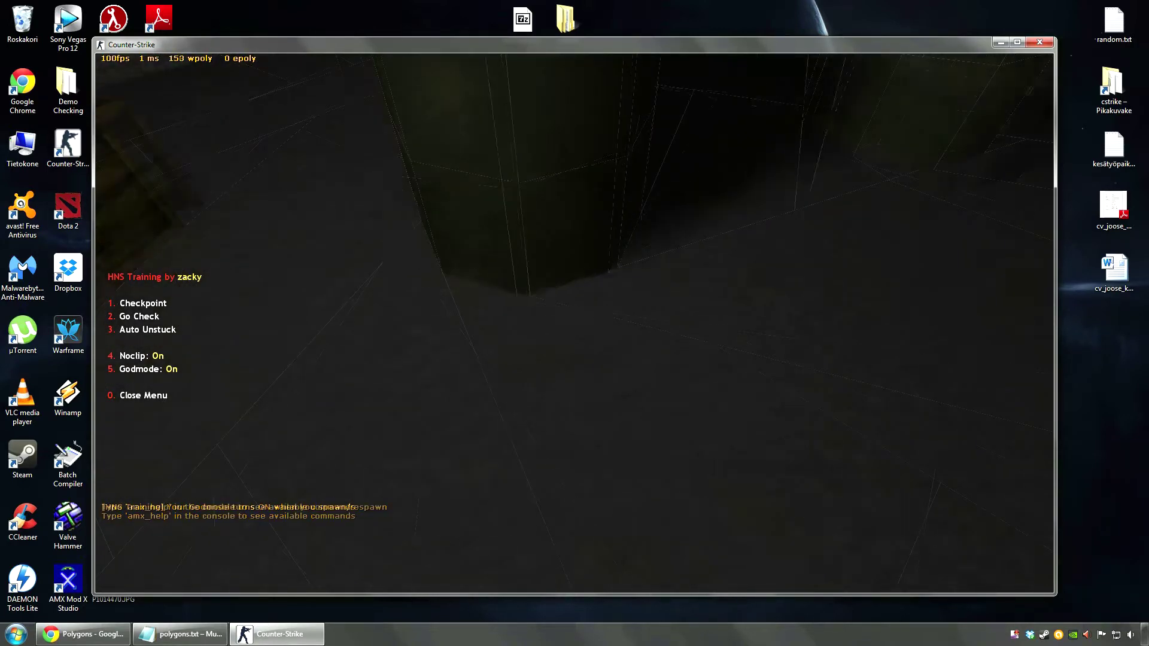
Step: Fly close to the pillar bases and examine how the wireframe lines split the floor around them
key("w")
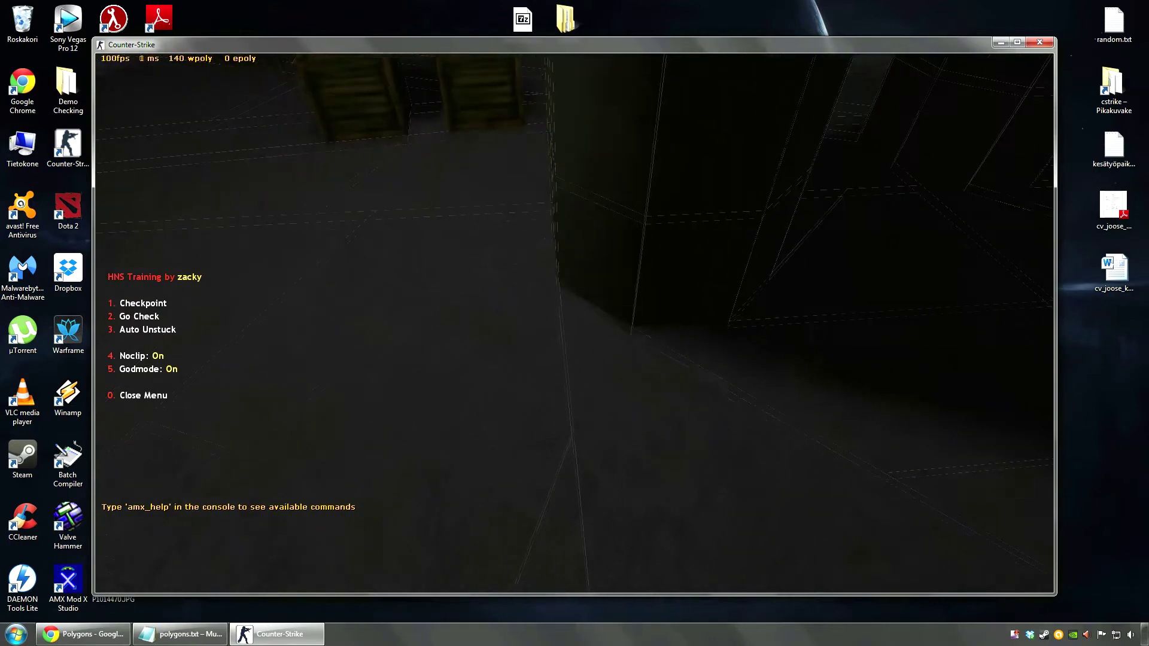
key("w")
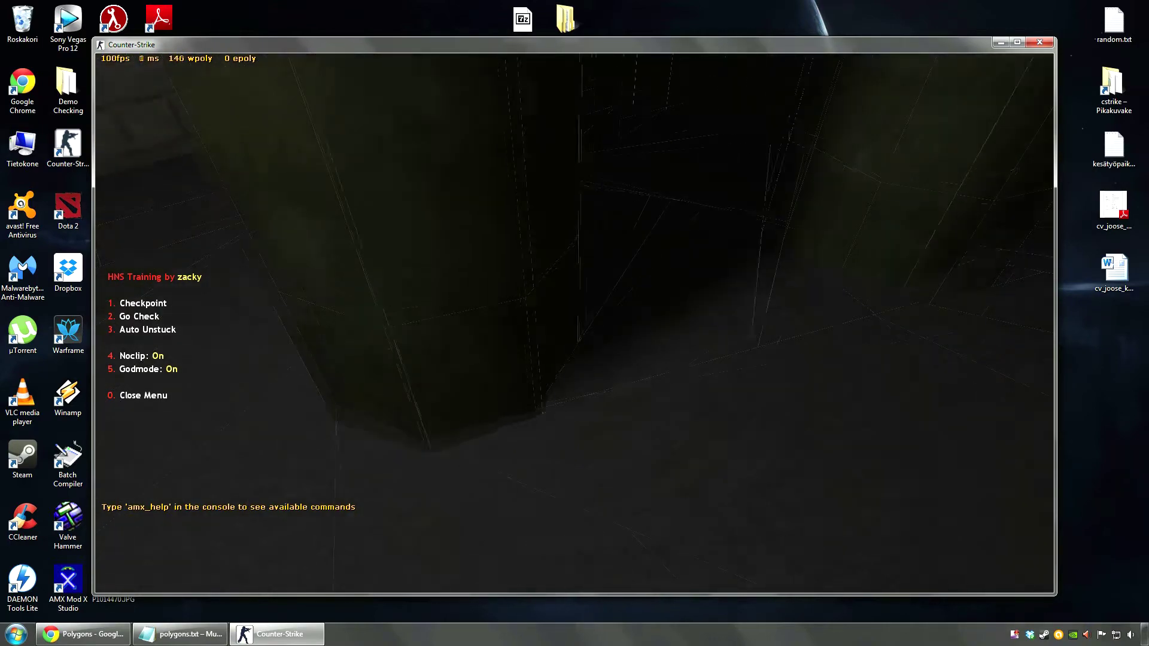
key("a")
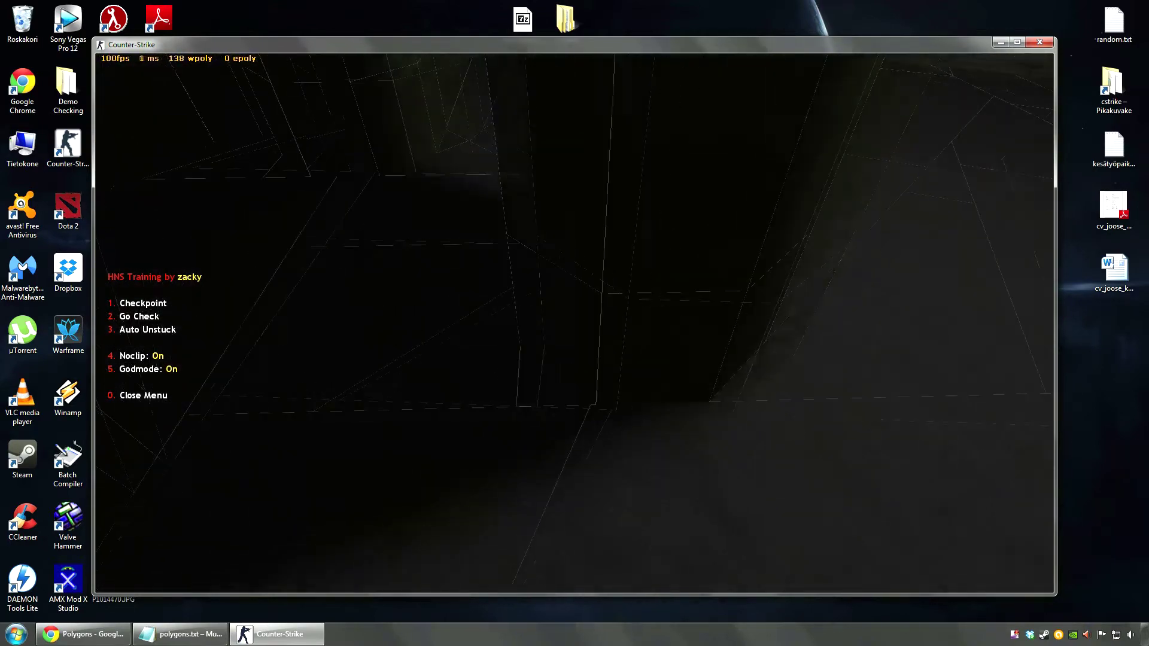
key("d")
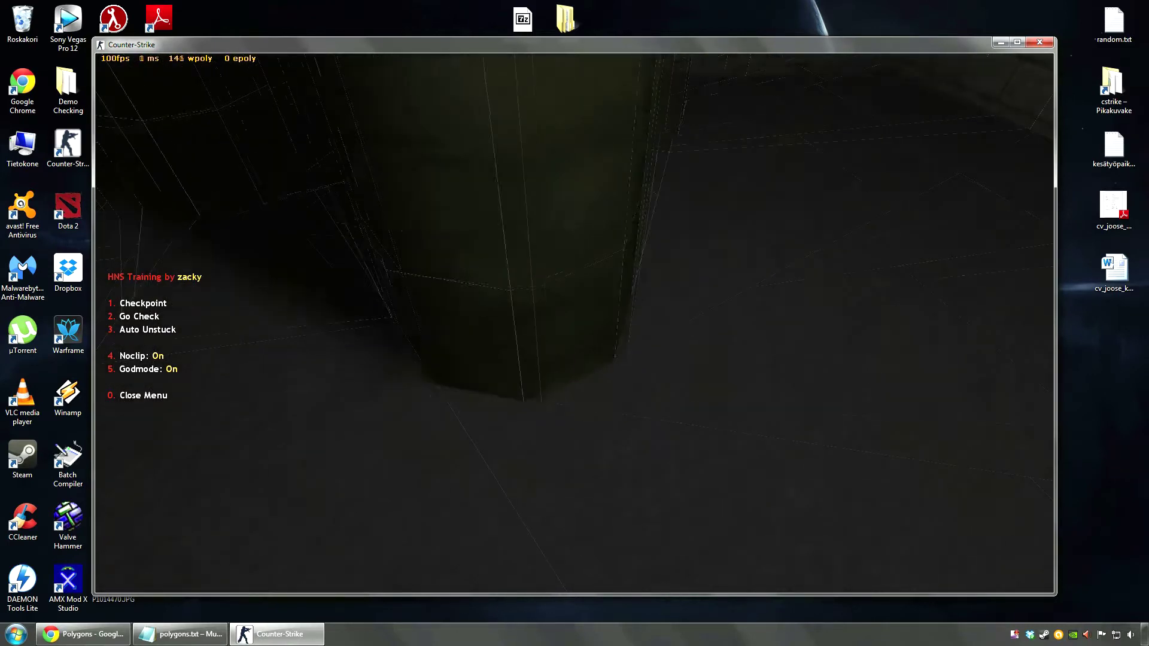
Step: Fly around the crate stacks and examine how the wireframe lines on the floor meet the crates' bases
key("w")
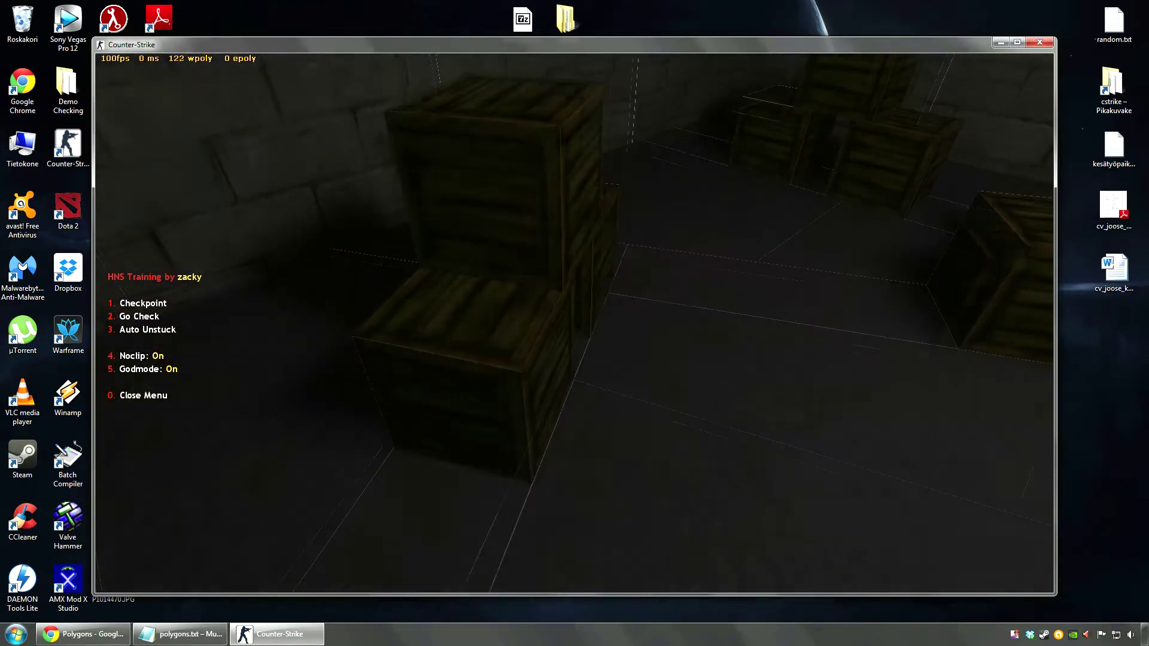
key("w")
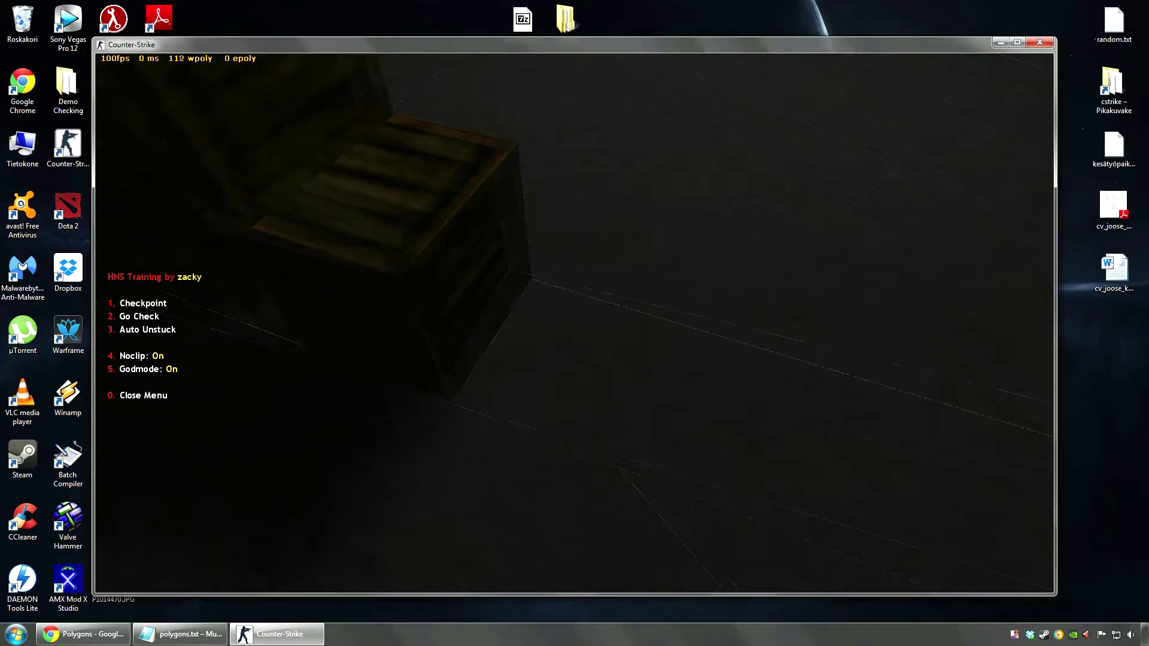
key("w")
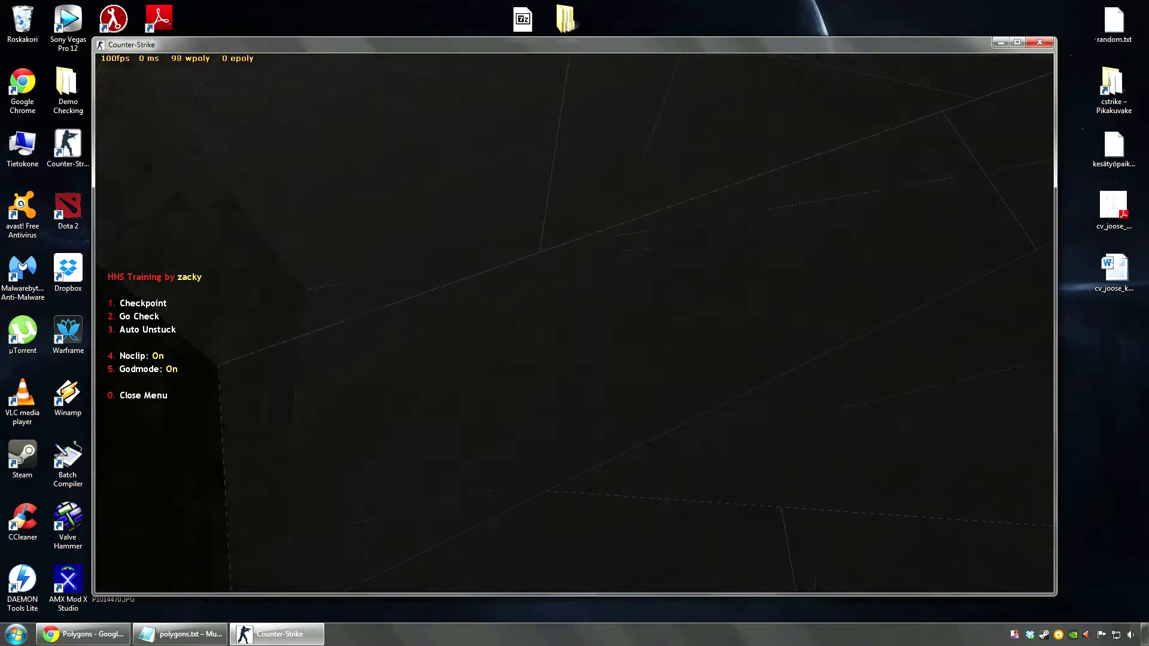
key("a")
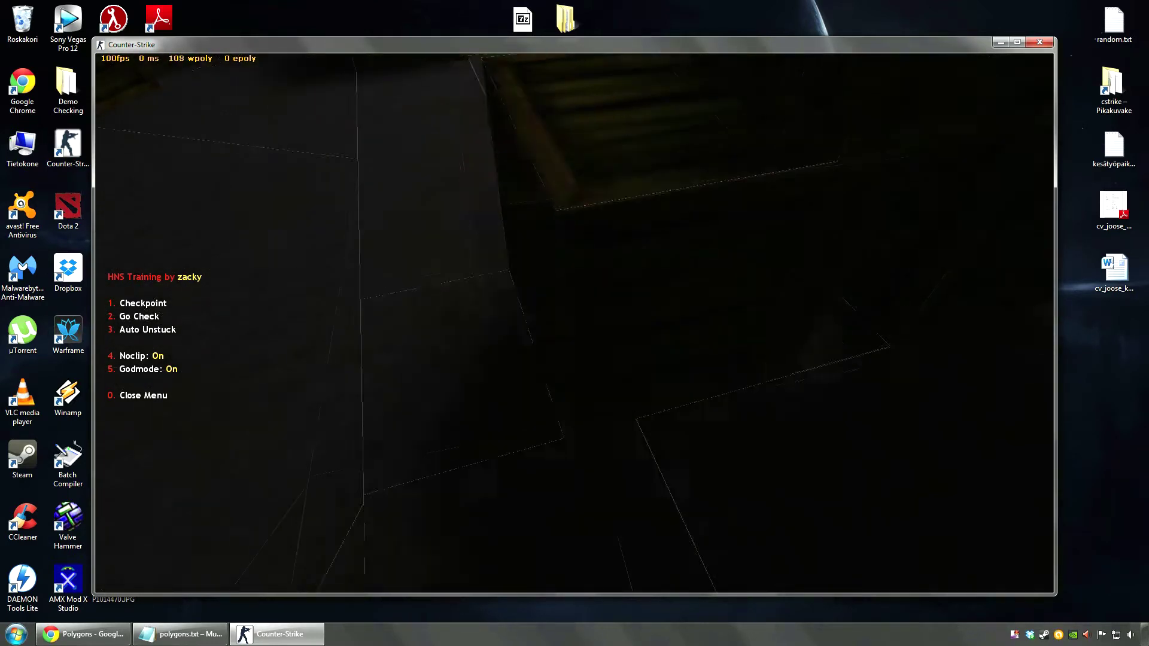
key("d")
key("w")
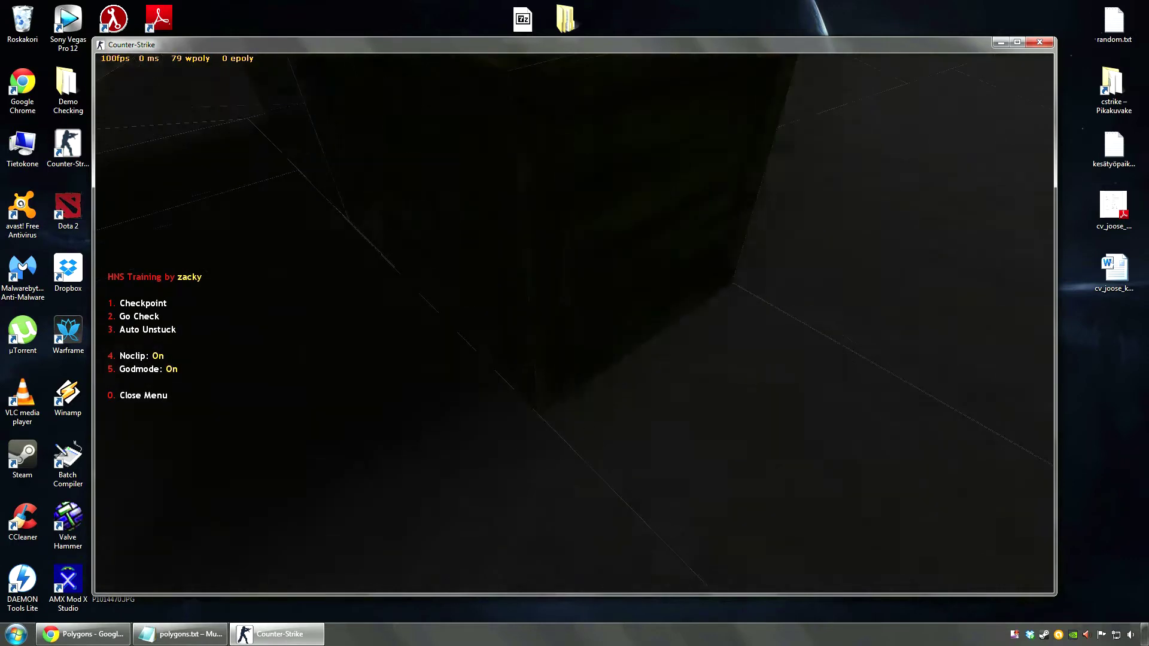
key("s")
key("s")
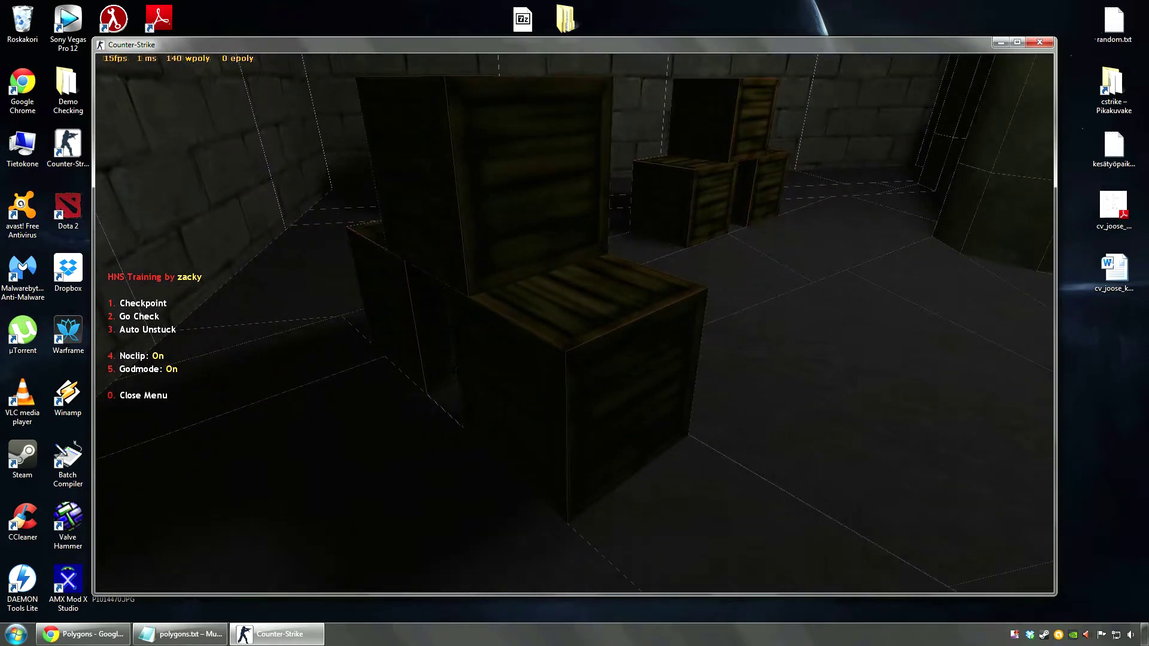
key("w")
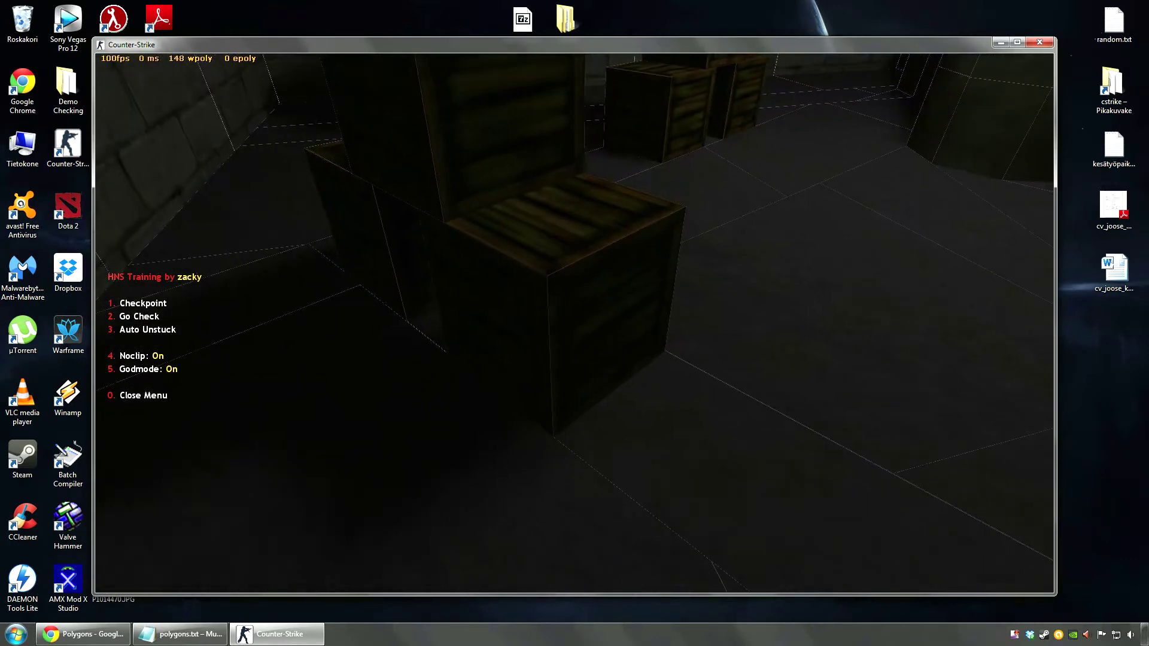
key("w")
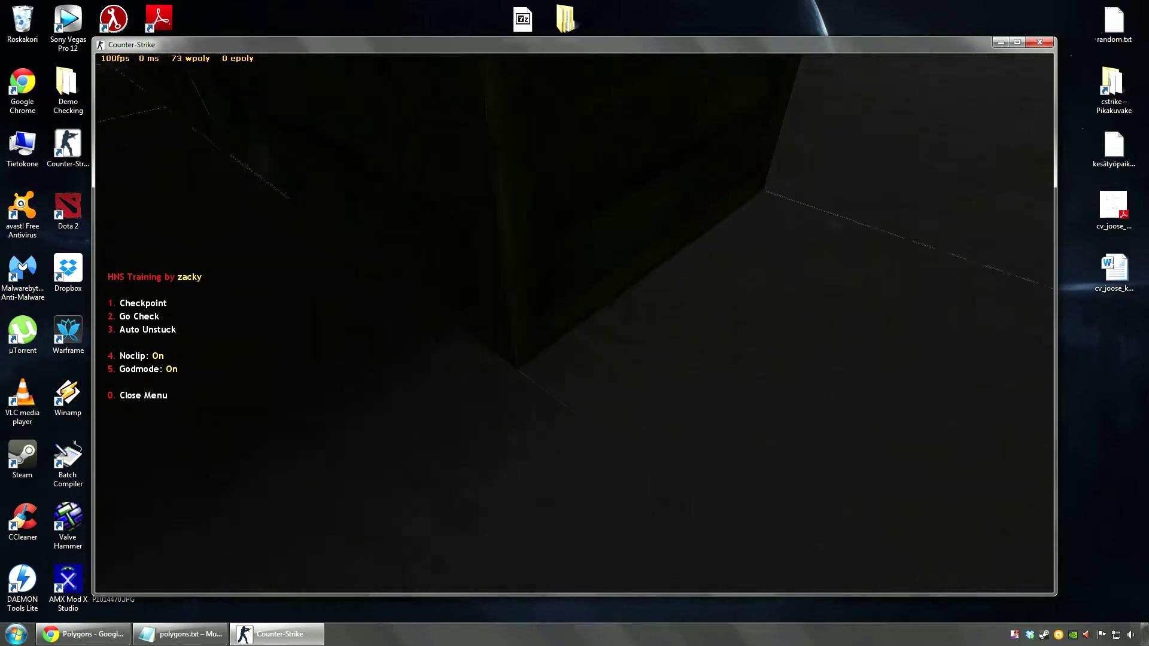
key("w")
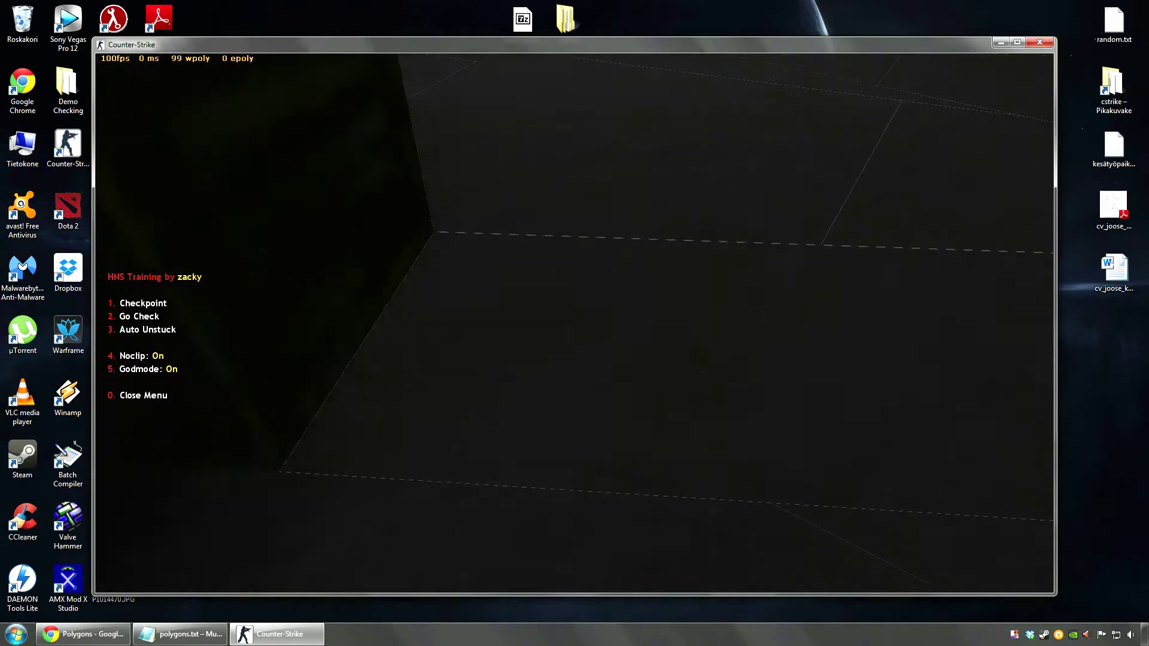
key("s")
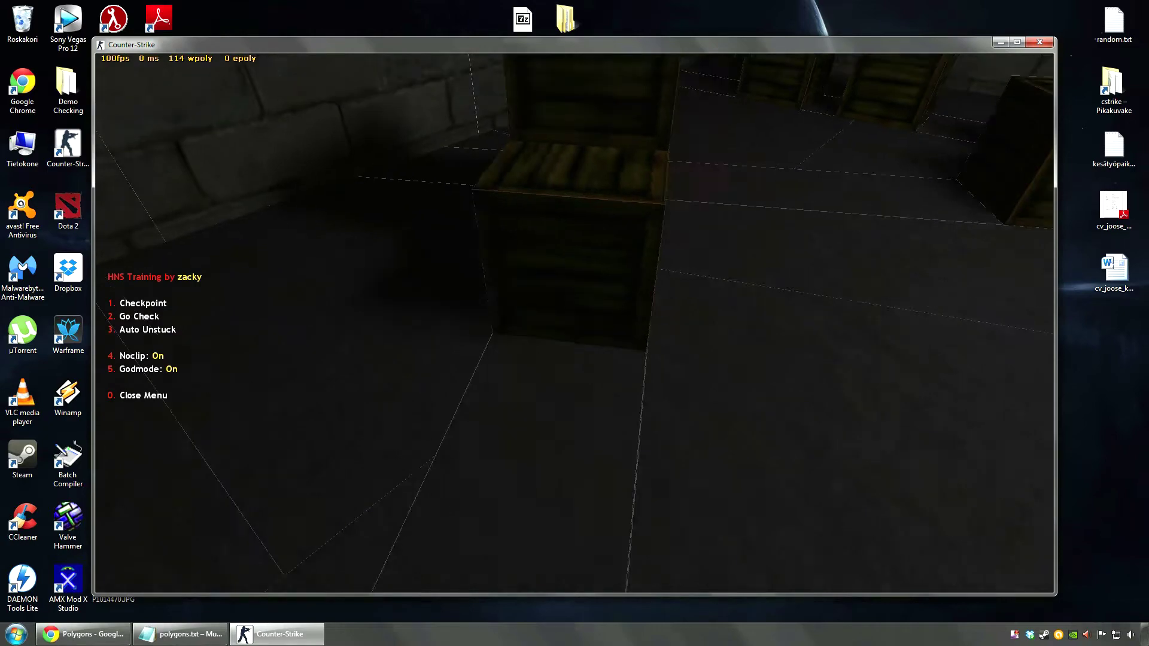
key("d")
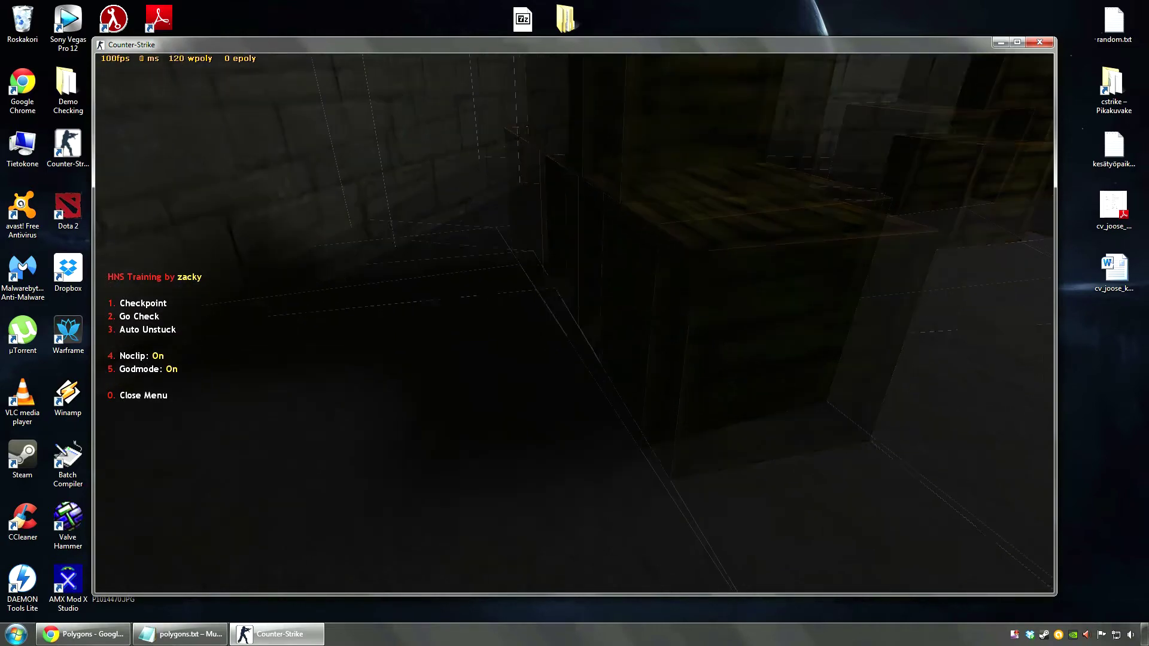
key("s")
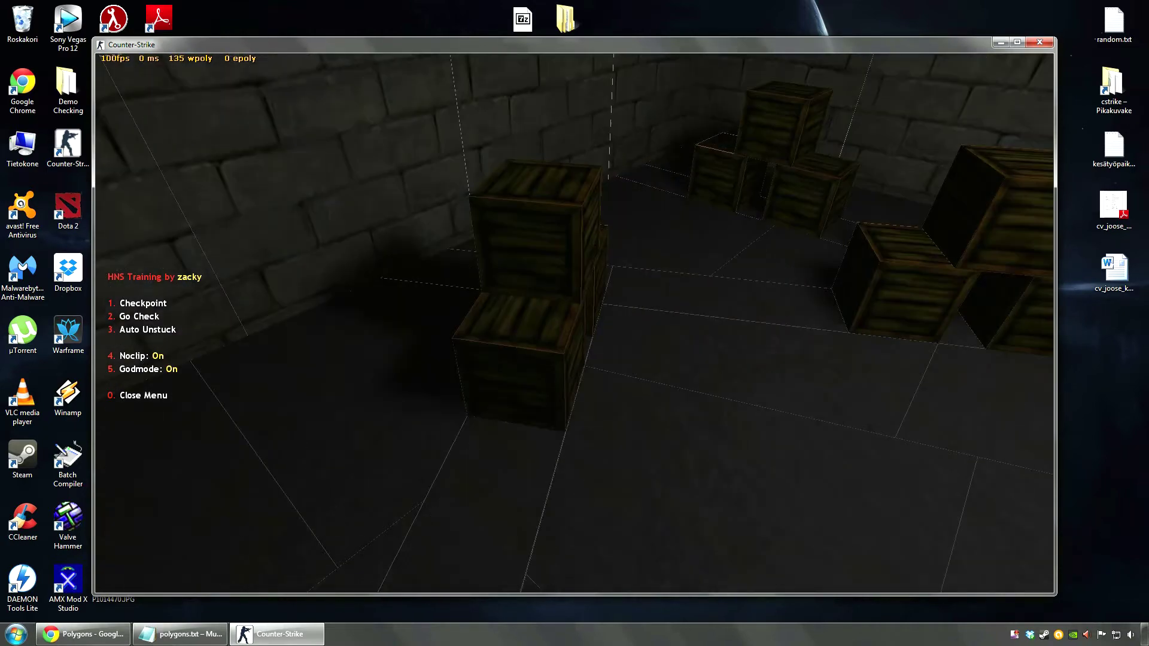
Step: Fly across the room and examine how the wireframe subdivides the pillars, brick walls and ceiling
key("a")
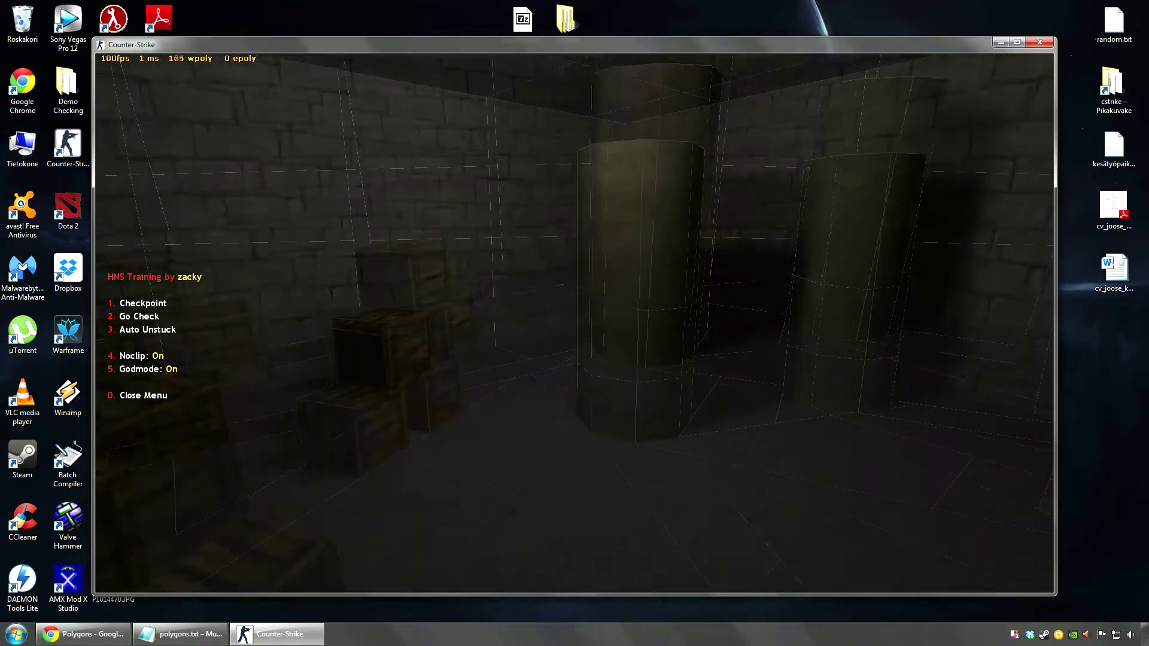
key("w")
key("w")
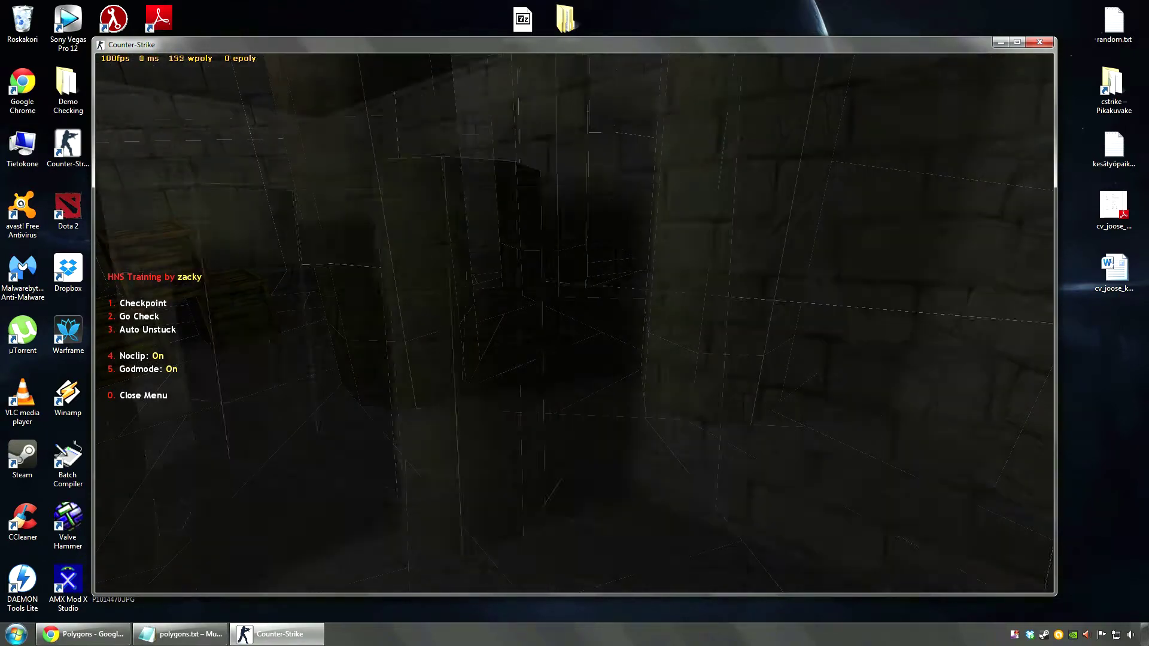
key("w")
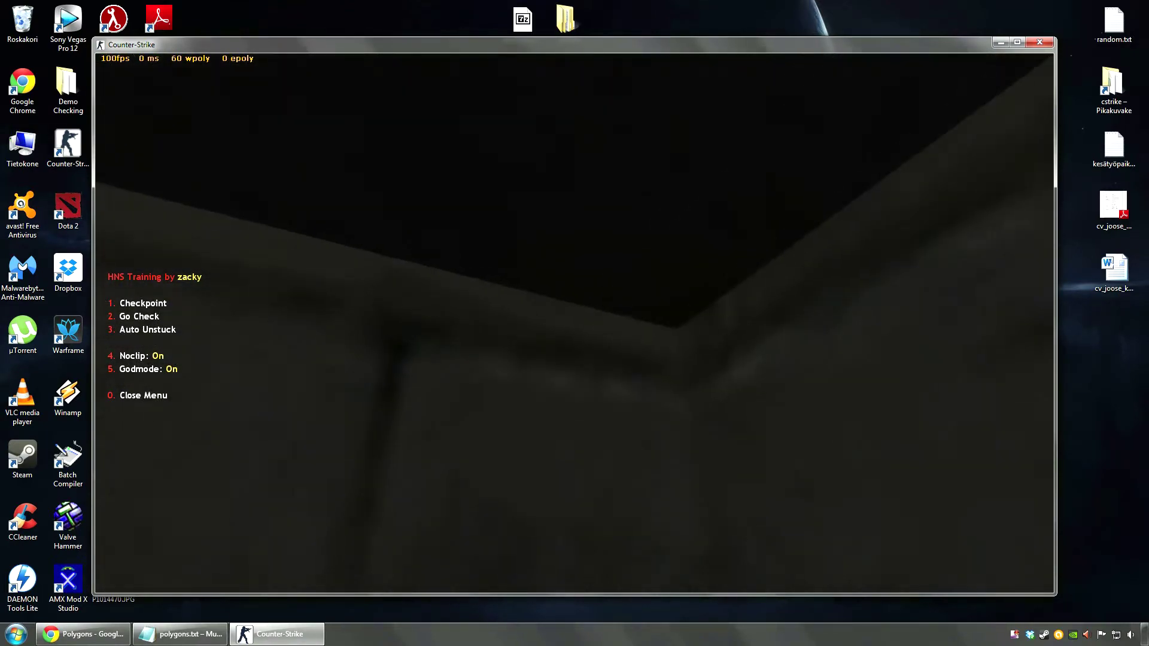
key("w")
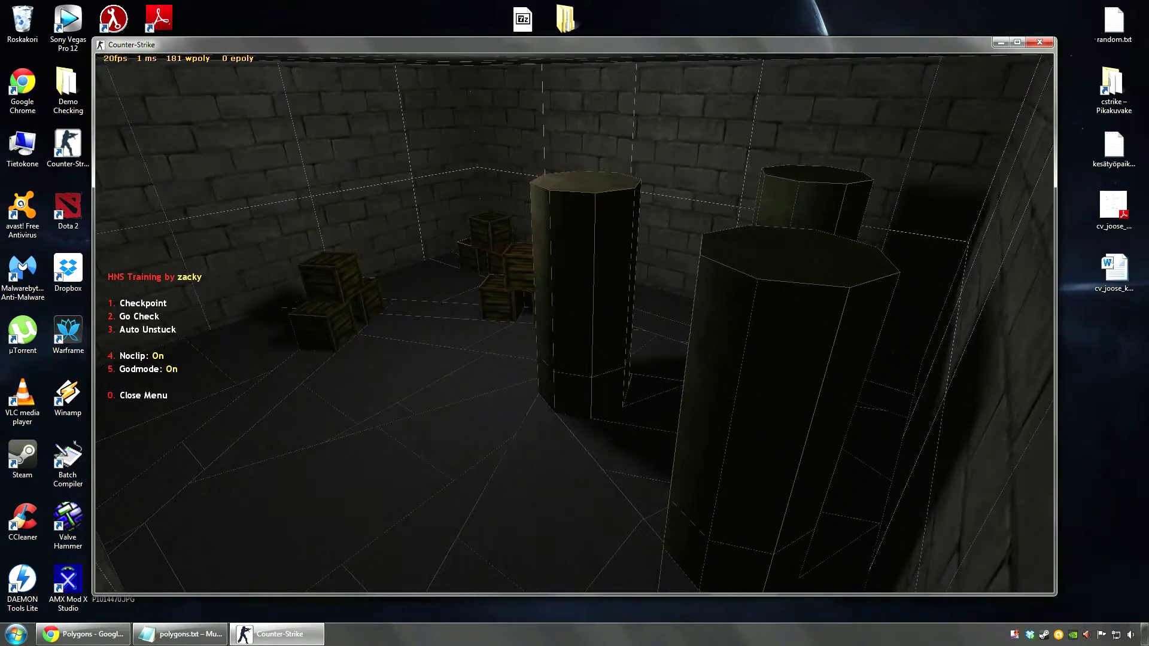
key("s")
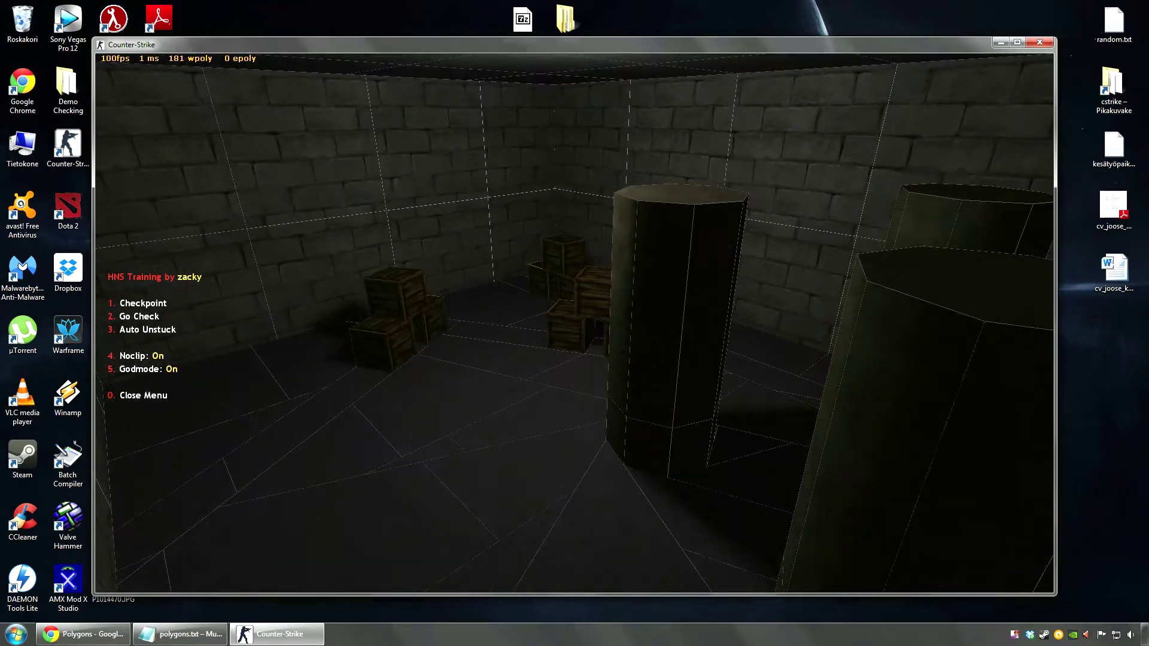
key("w")
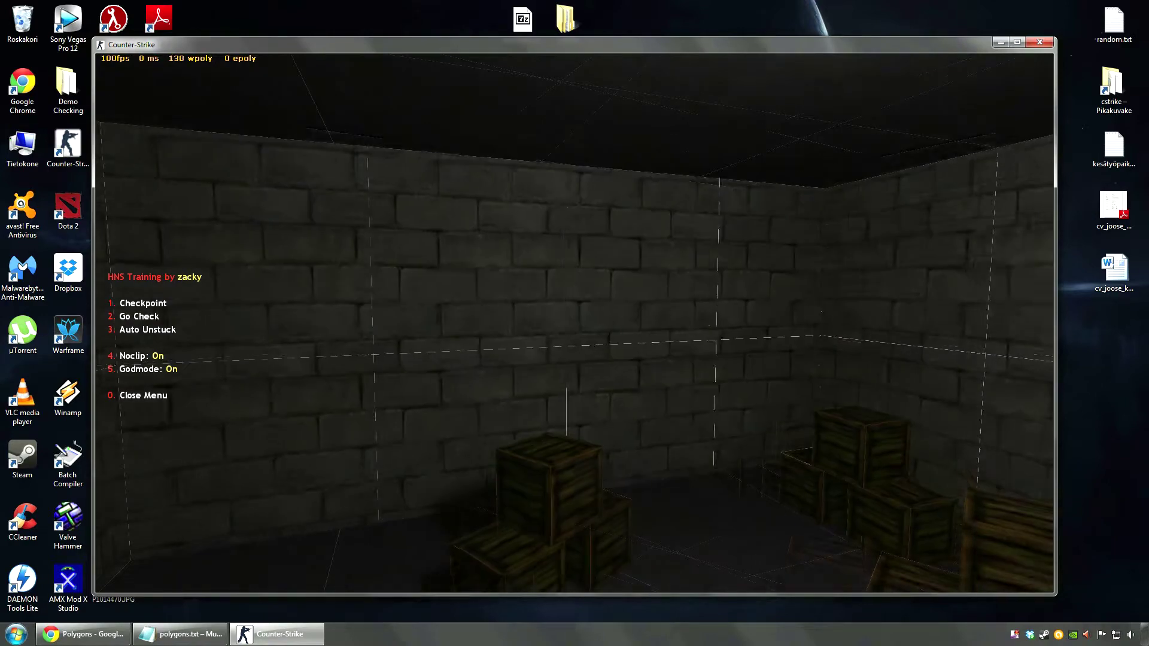
key("w")
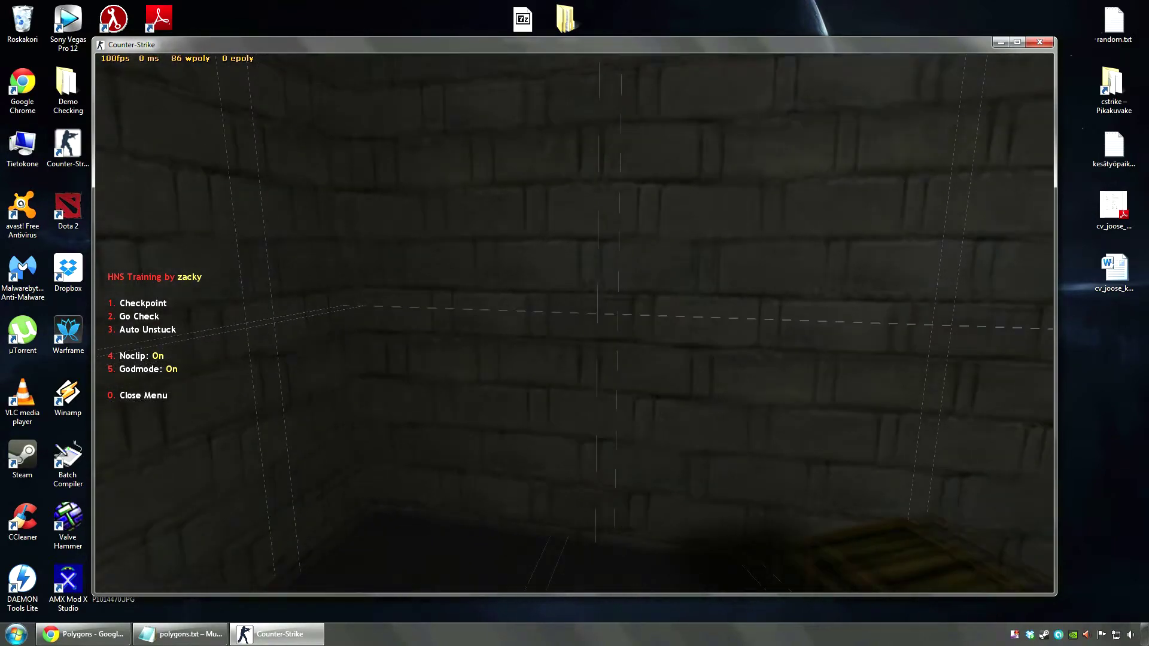
key("alt+Tab")
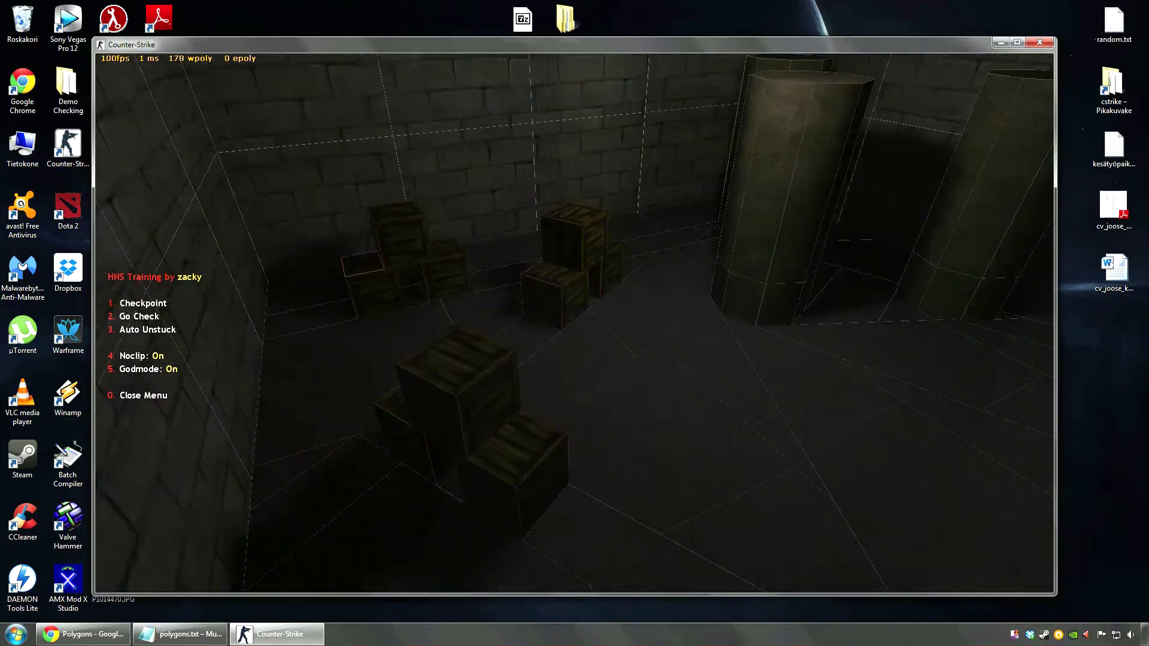
key("a")
key("a")
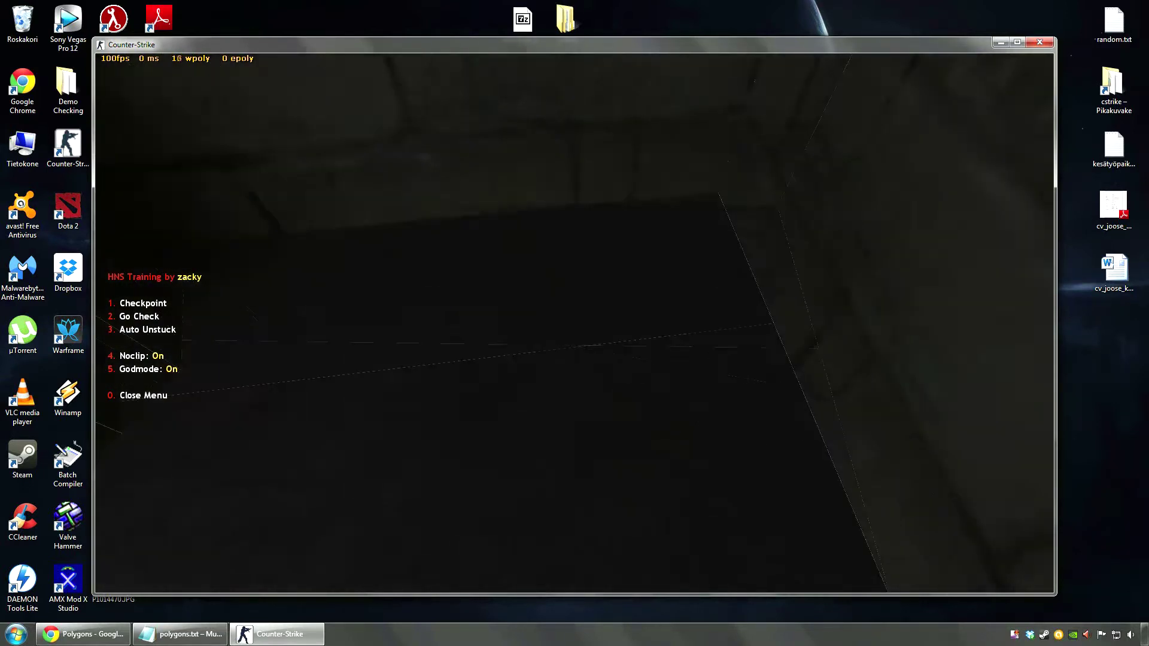
Step: Examine the wireframe on the floor, walls and ceiling of the room version with the larger texture scale
key("s")
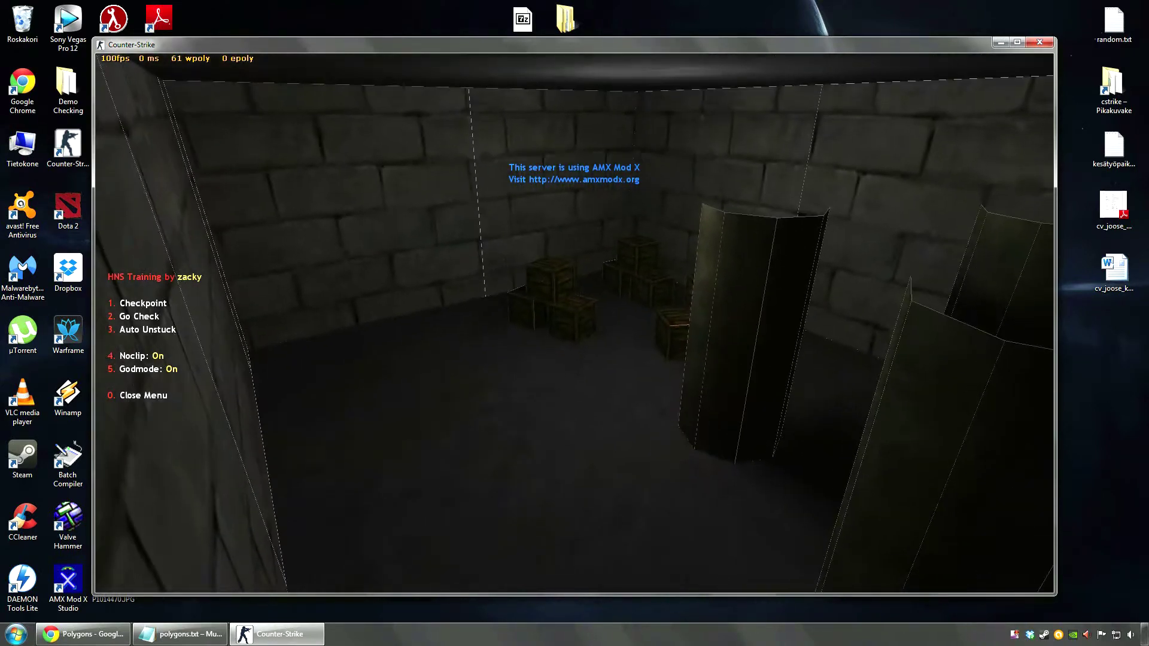
key("w")
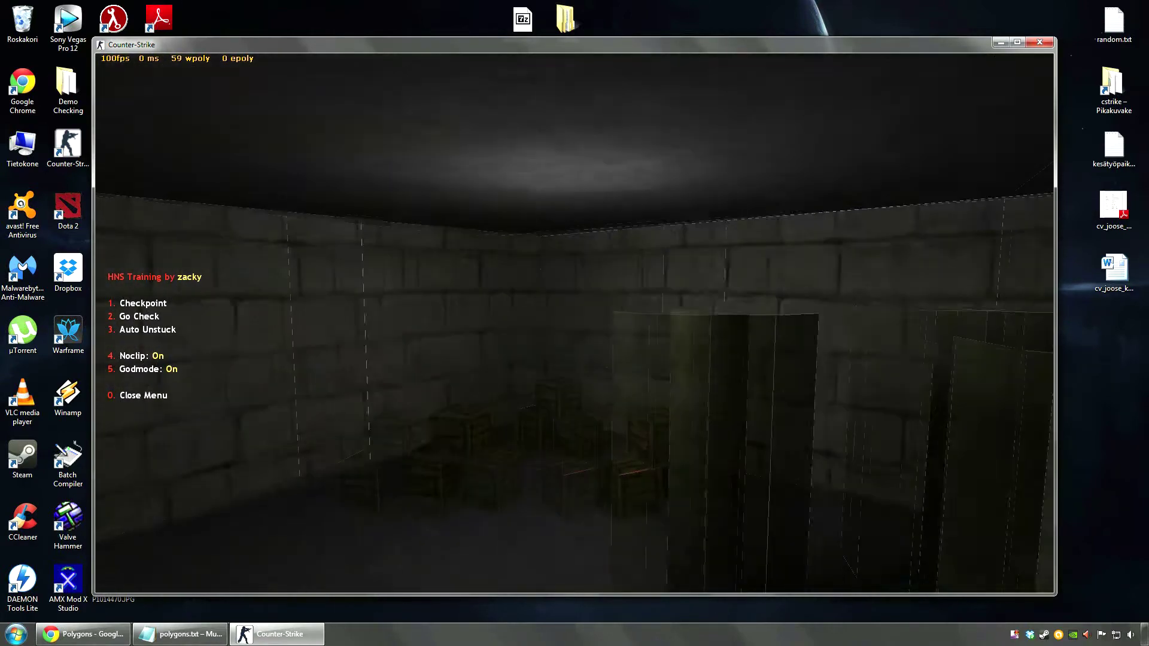
key("d")
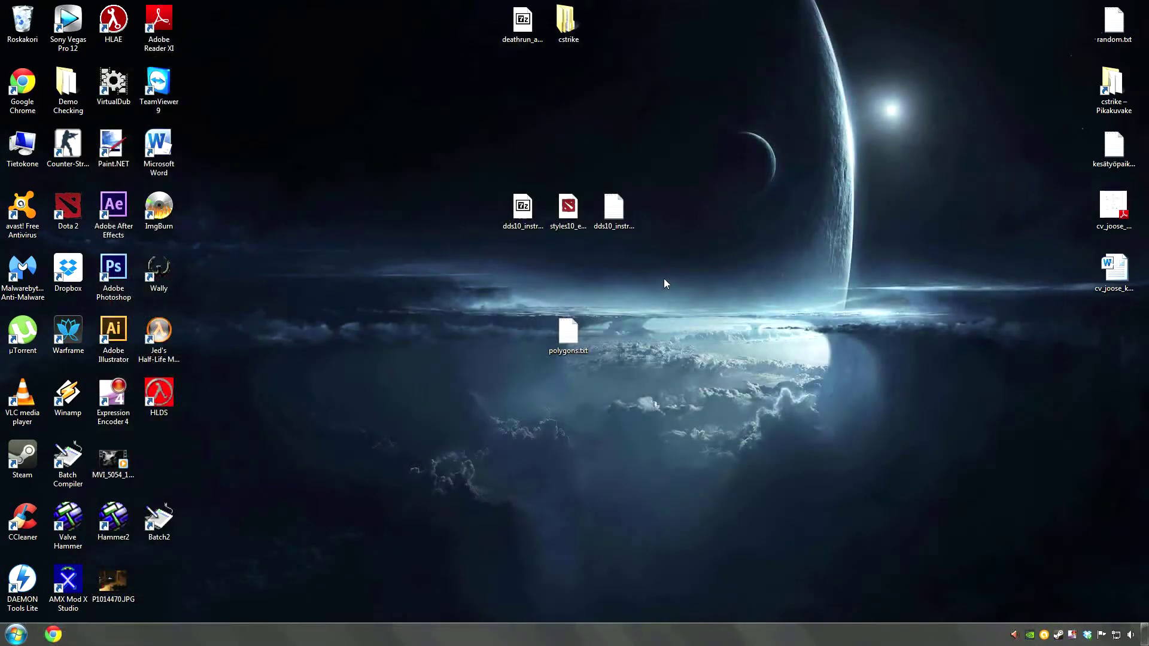
Step: Launch Counter-Strike from Steam
right_click(1057, 635)
left_click(1037, 442)
right_click(1057, 635)
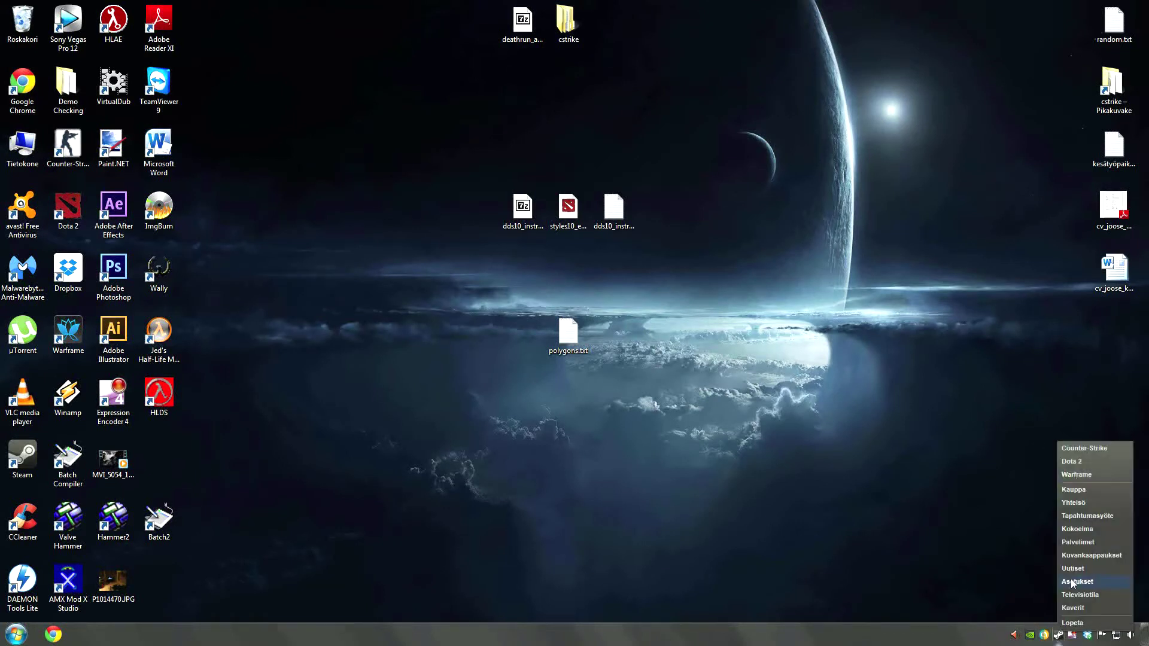
left_click(1082, 449)
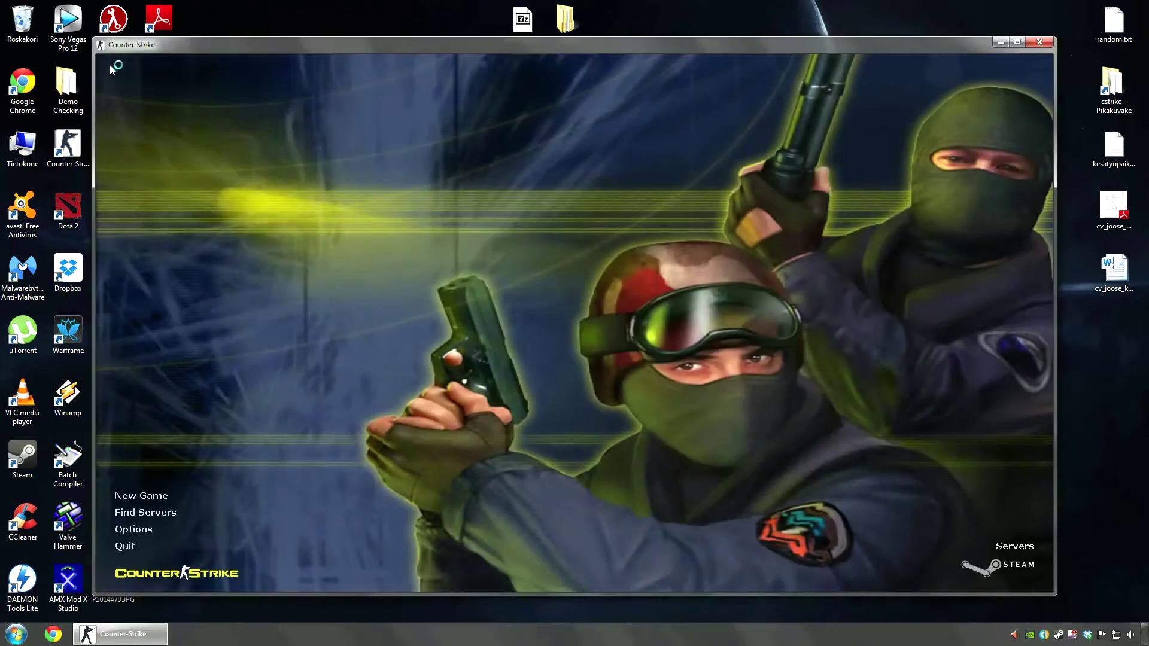
Step: Load the deathrun_privateers map with the console command "map deathrun_privateers"
key("grave")
type("map deathrun_privateers")
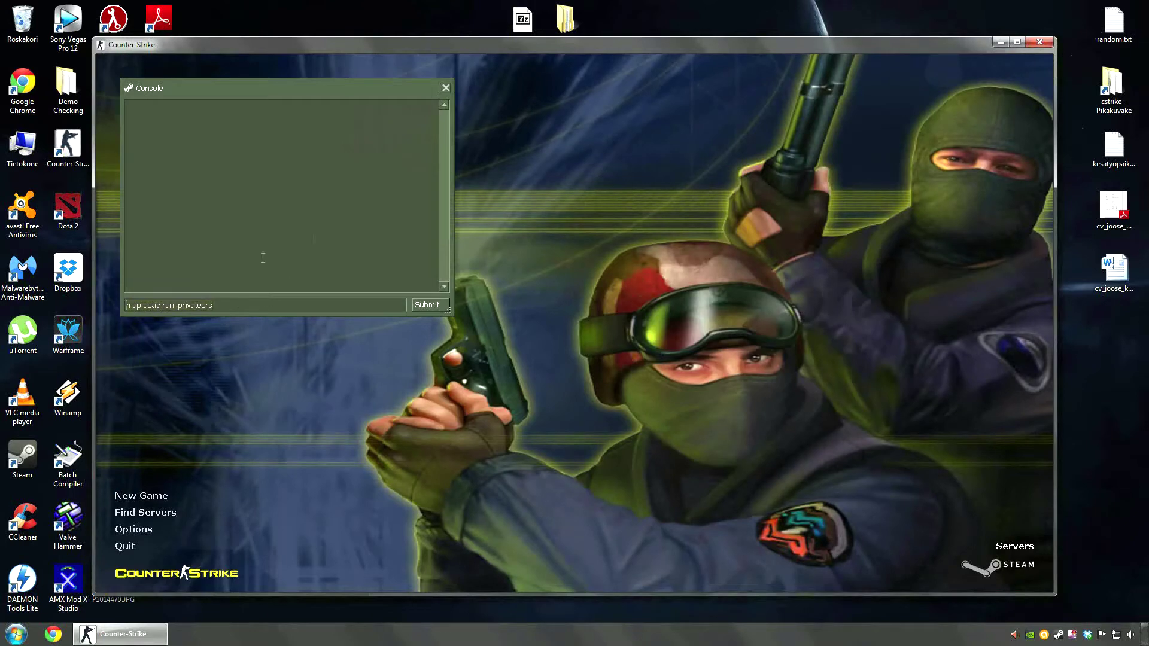
key("Return")
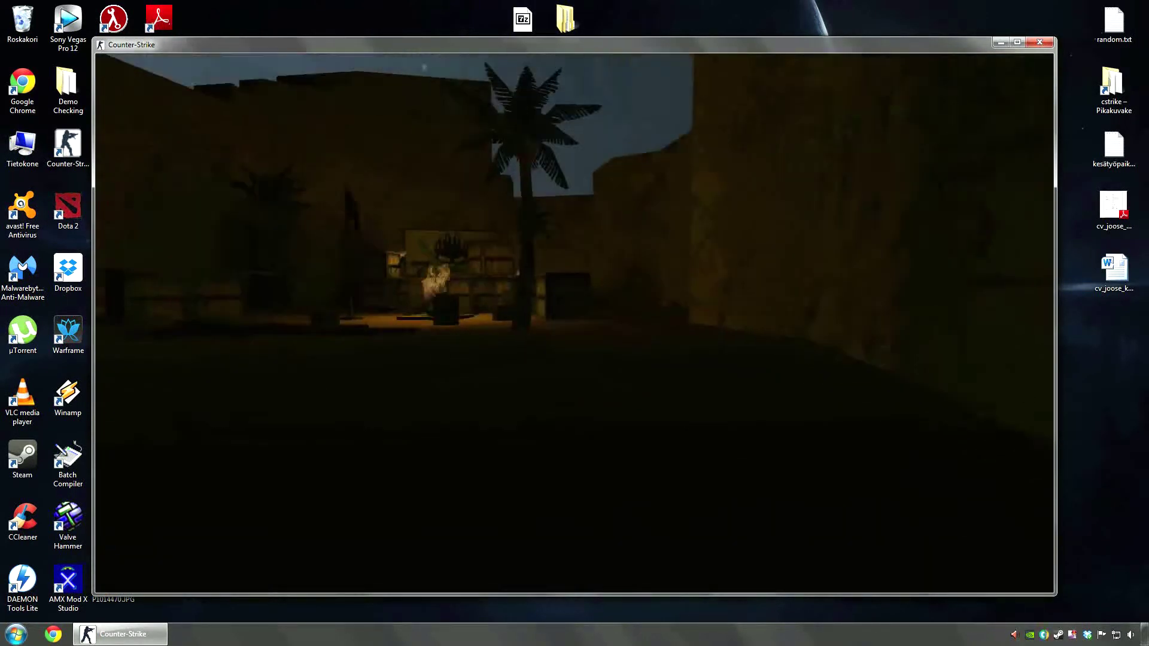
Step: Turn on the polygon count display with the console commands "developer 1" and "r_speeds 1"
key("grave")
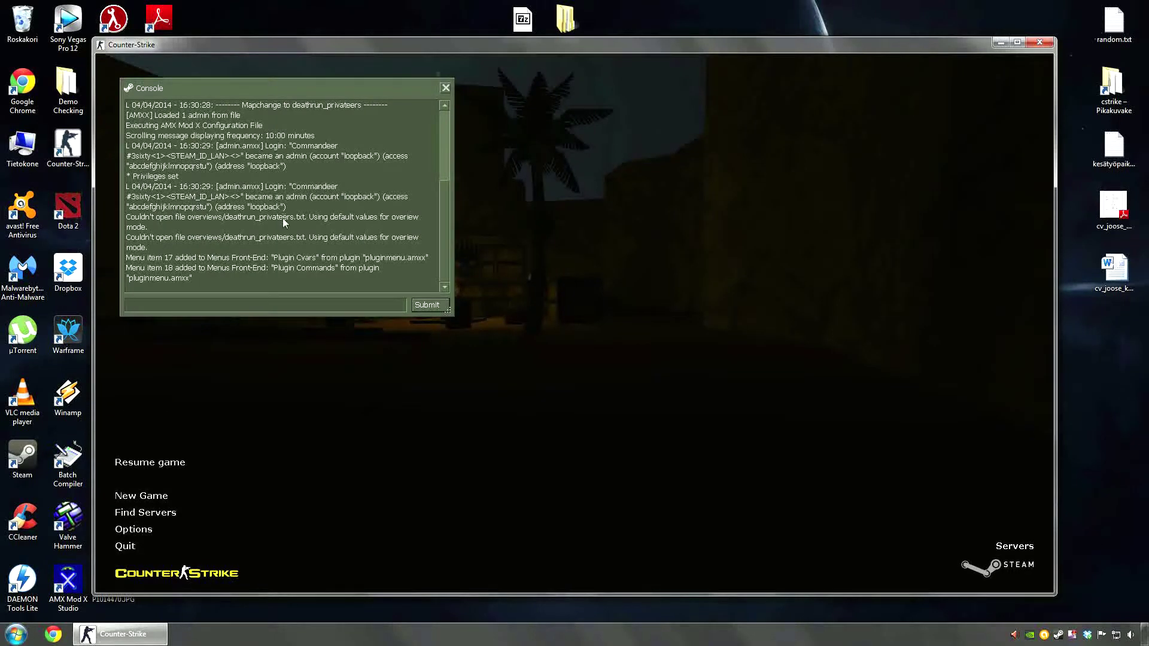
type("developer 1")
key("Return")
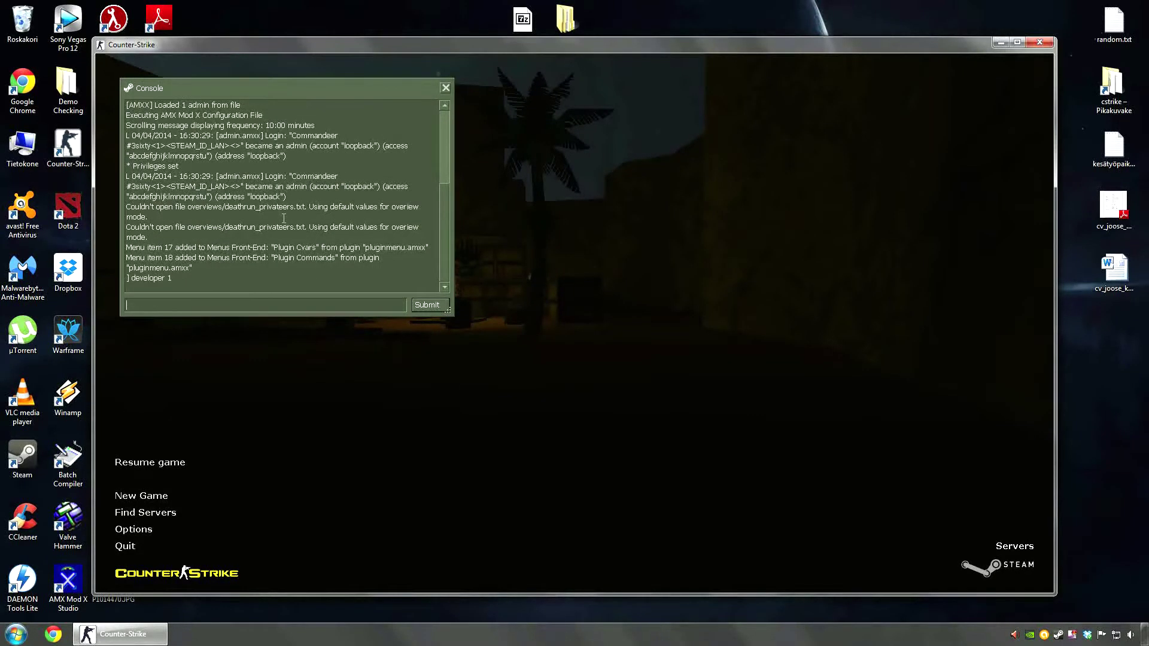
type("r")
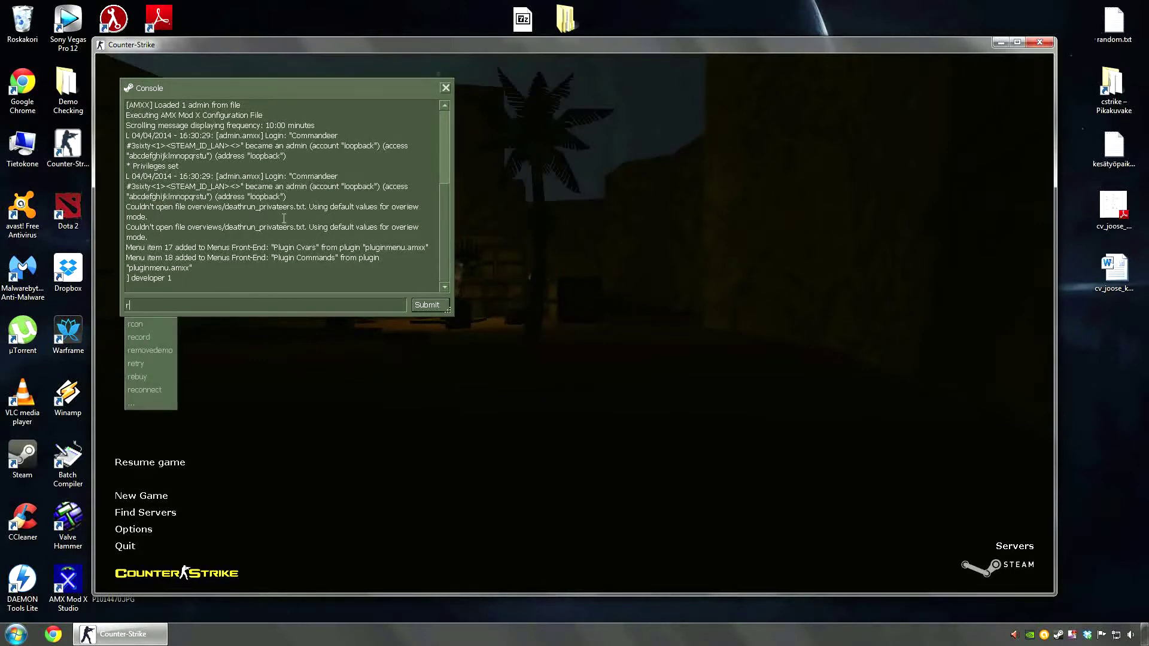
type("_speeds 1")
key("Return")
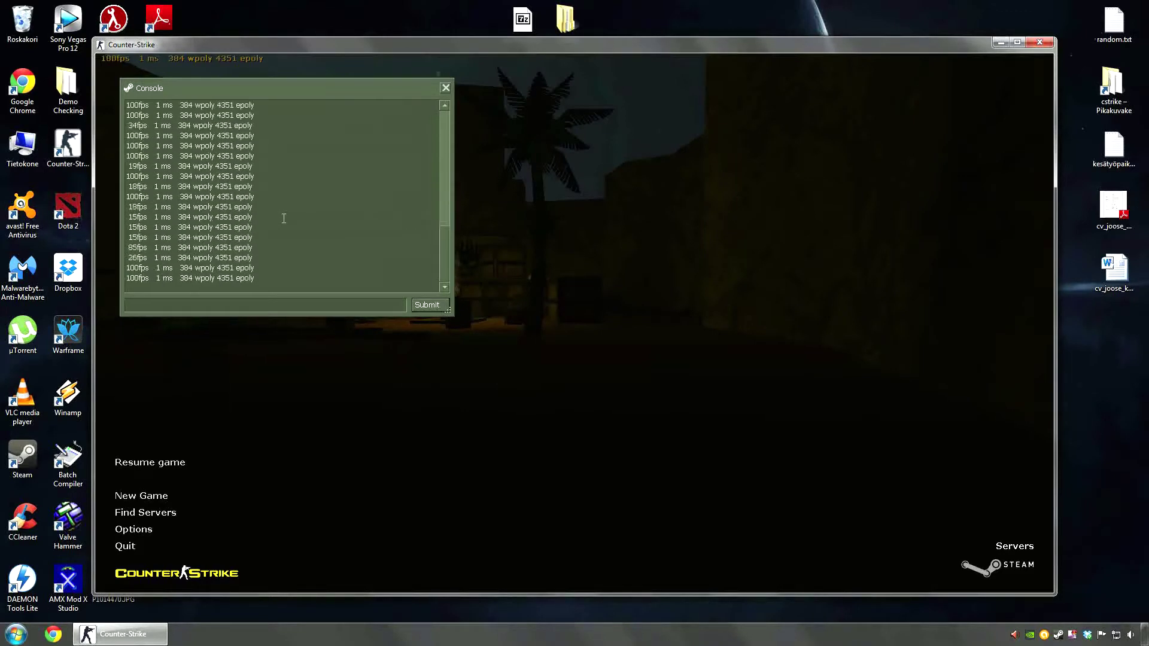
Step: Enable wireframe rendering with the console command "gl_wireframe 1" and resume the game with noclip on
type("gl_wi")
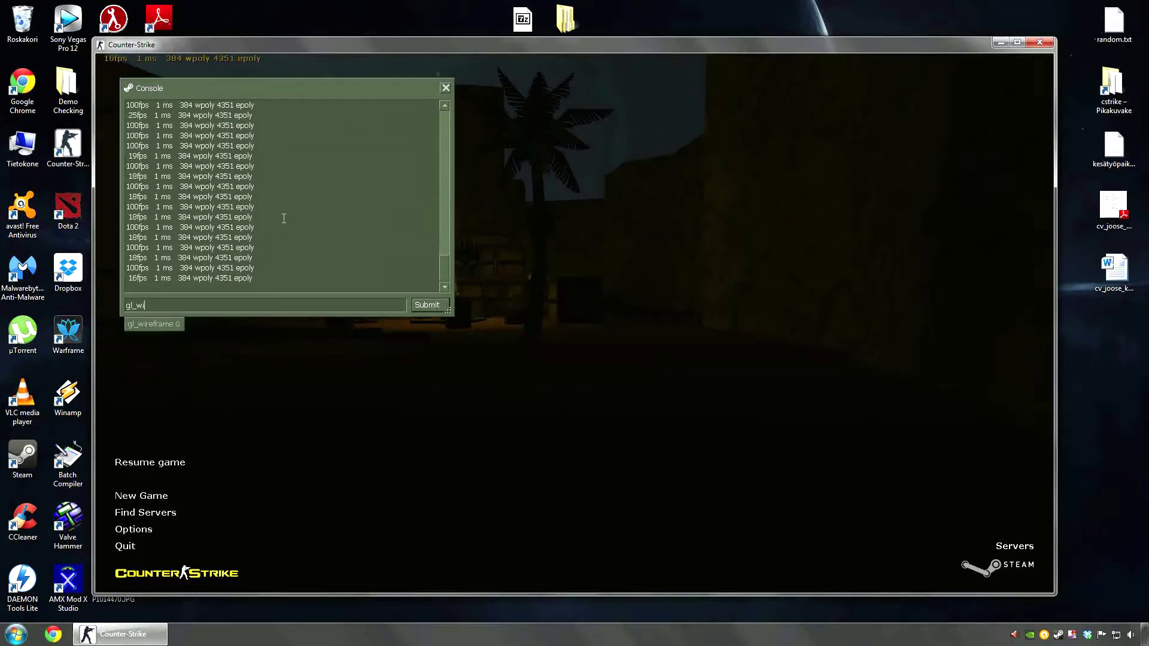
type("reframe 1")
key("Return")
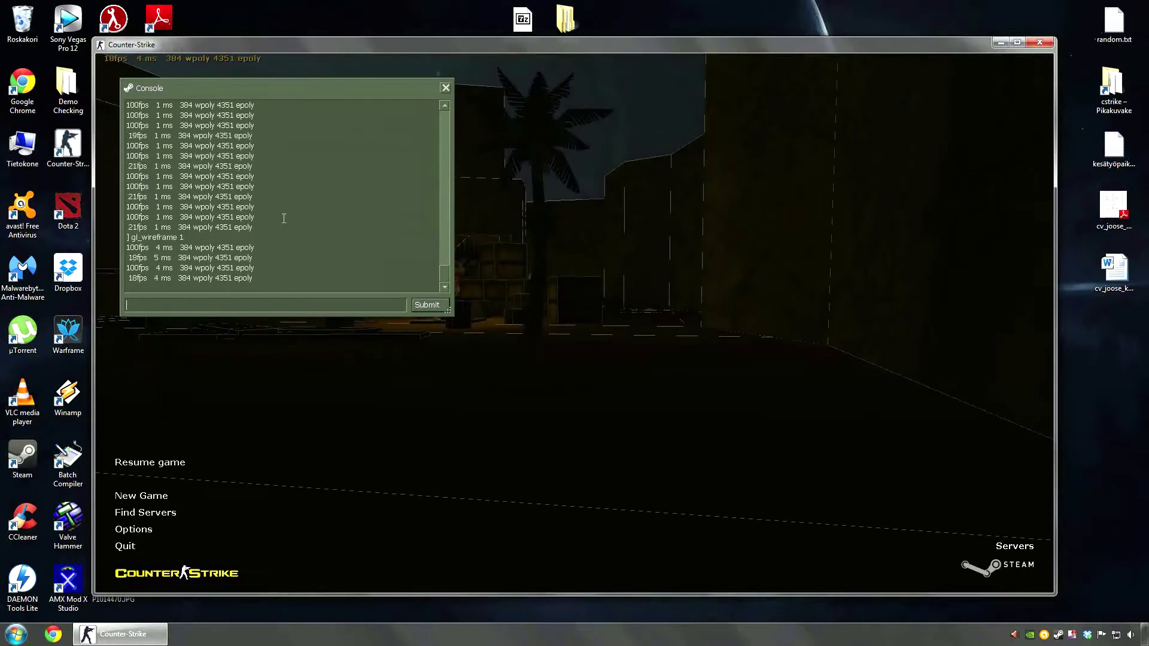
left_click(150, 462)
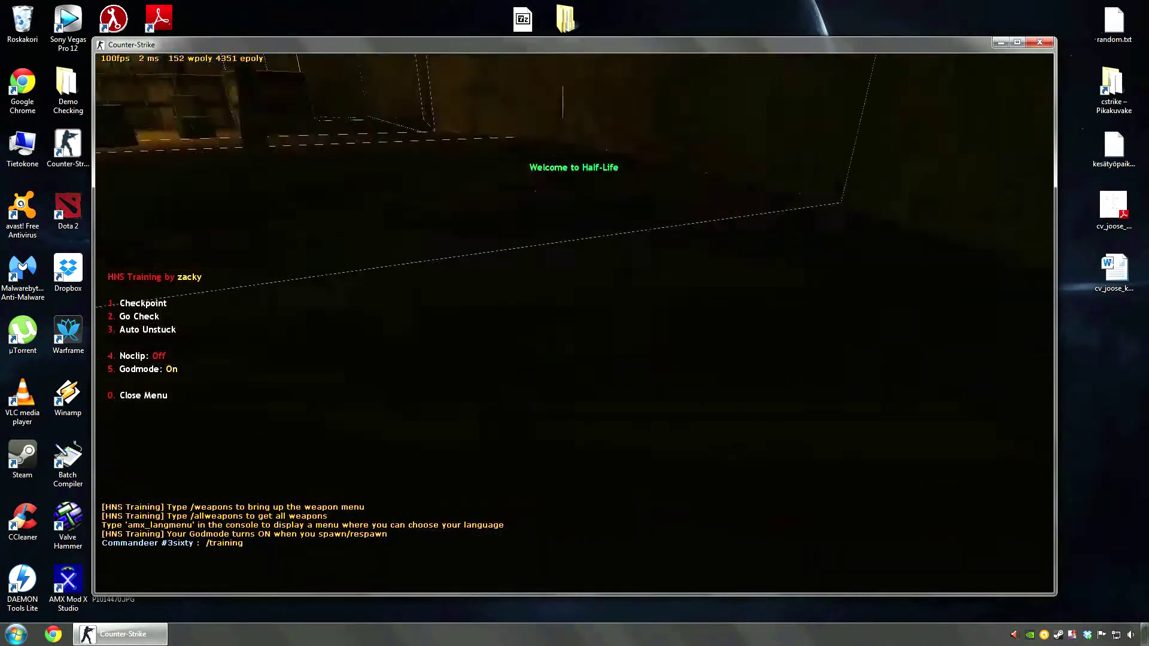
key("4")
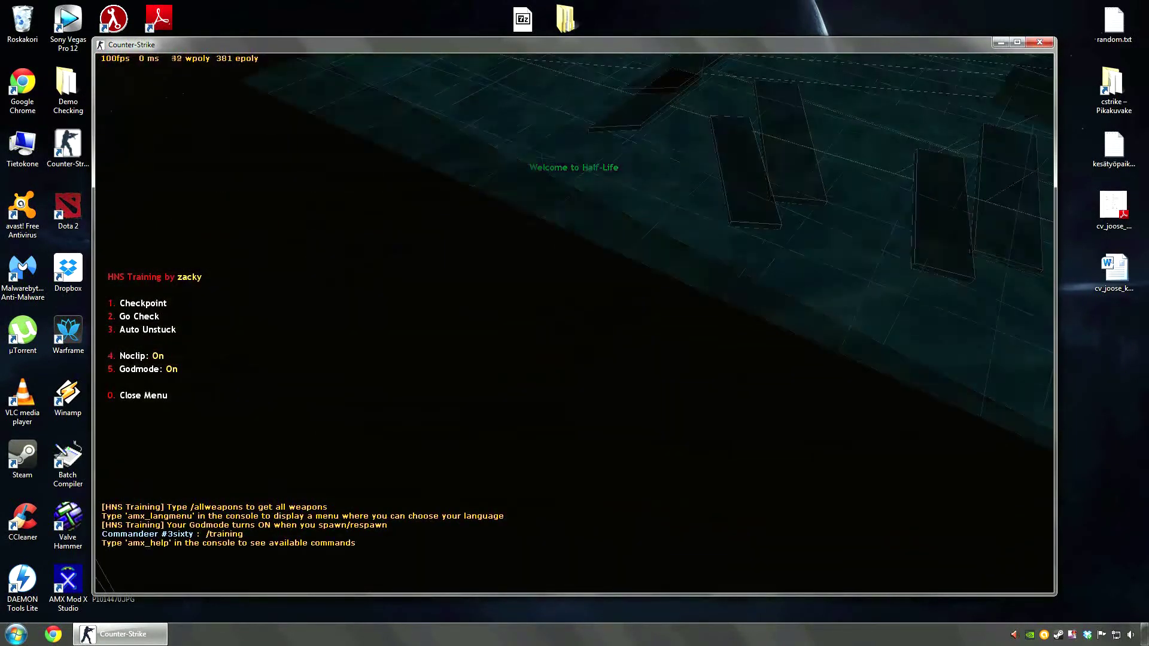
Step: Fly around the campfire and examine the wireframe on the stumps, crates, planks and surrounding walls
key("w")
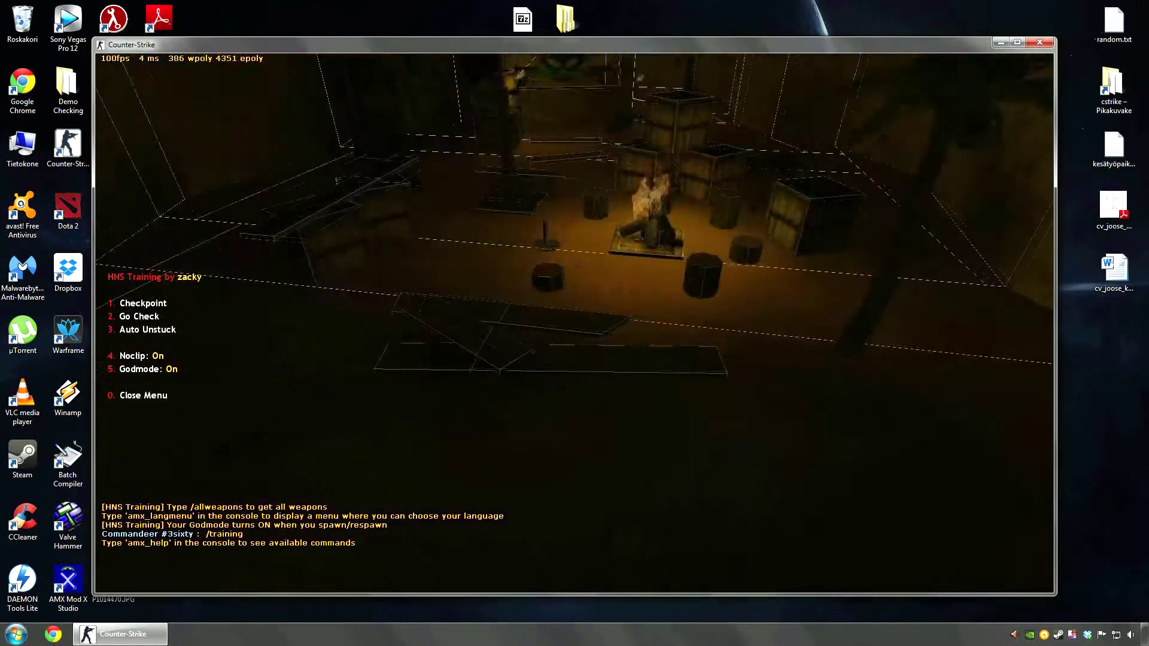
key("w")
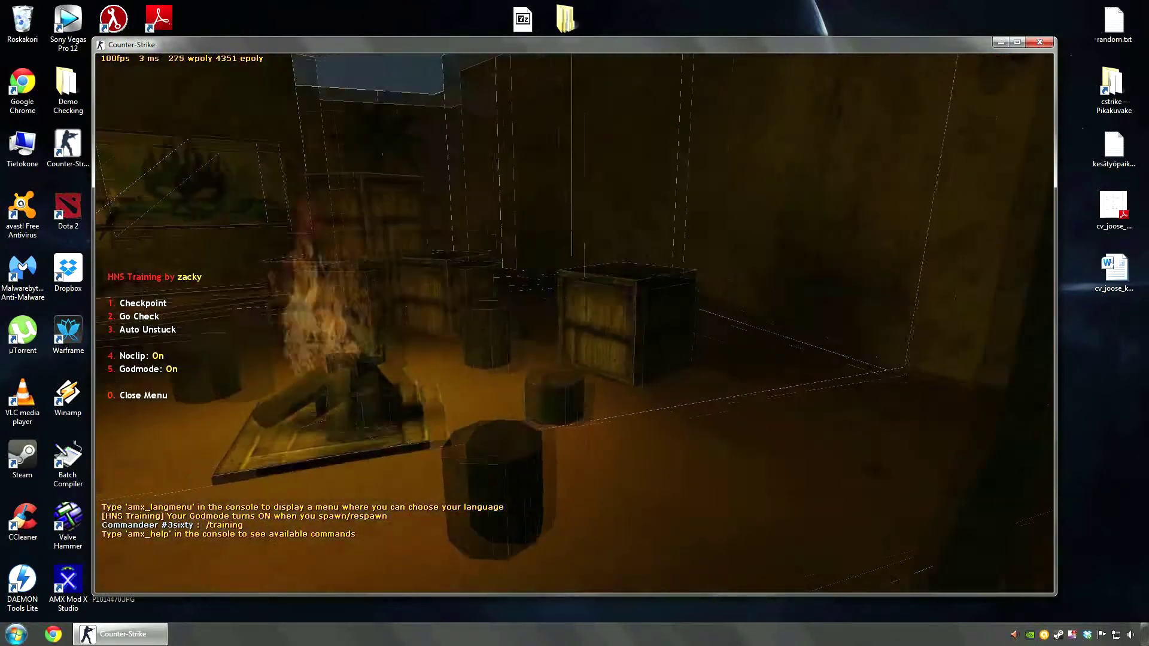
key("w")
key("w")
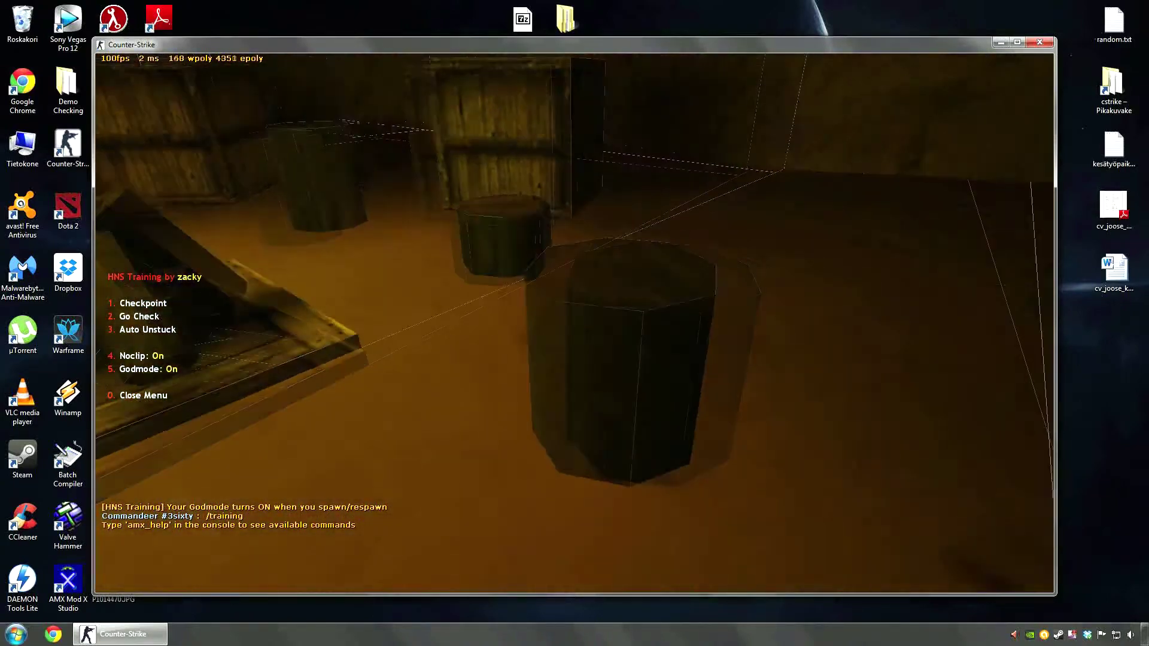
key("s")
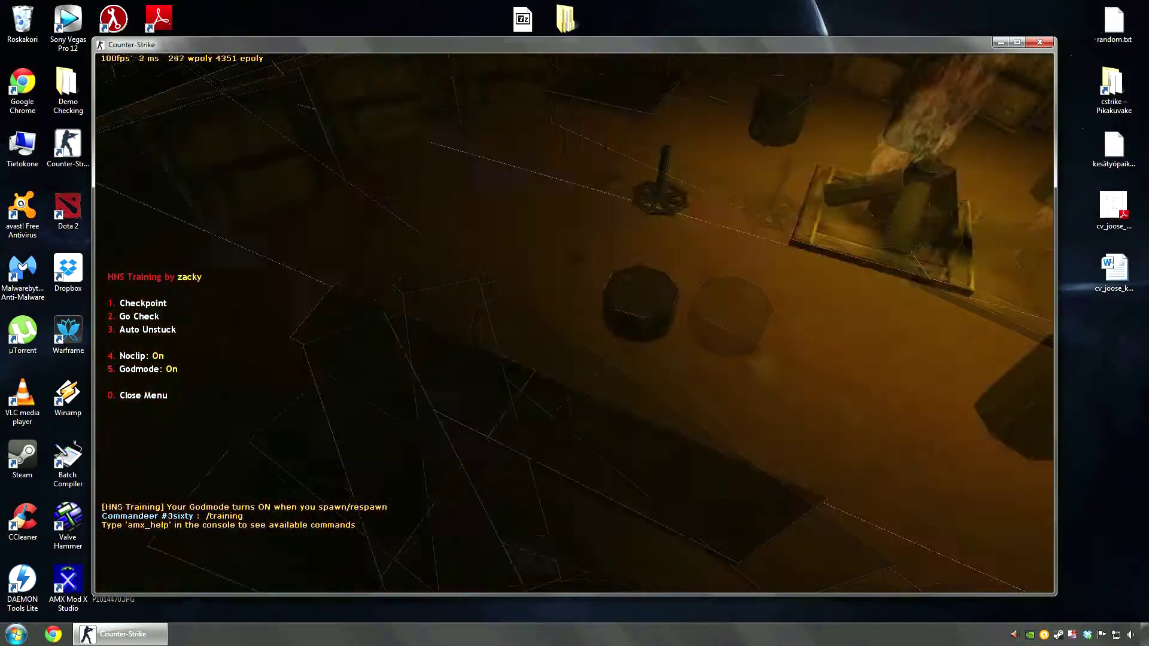
key("w")
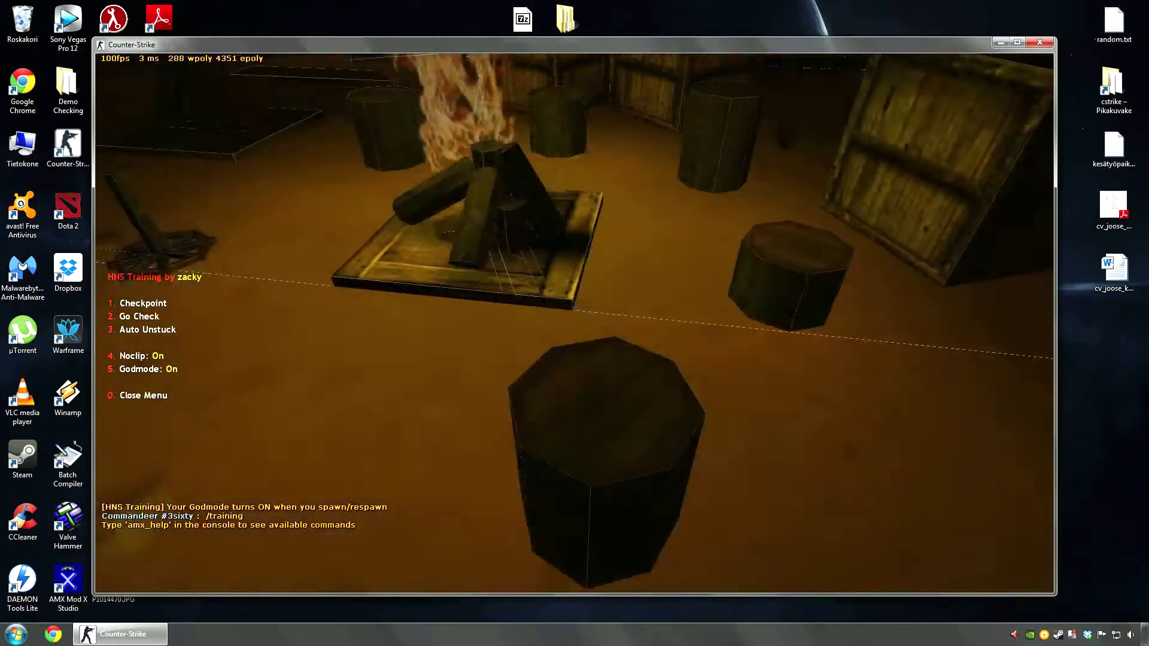
key("a")
key("s")
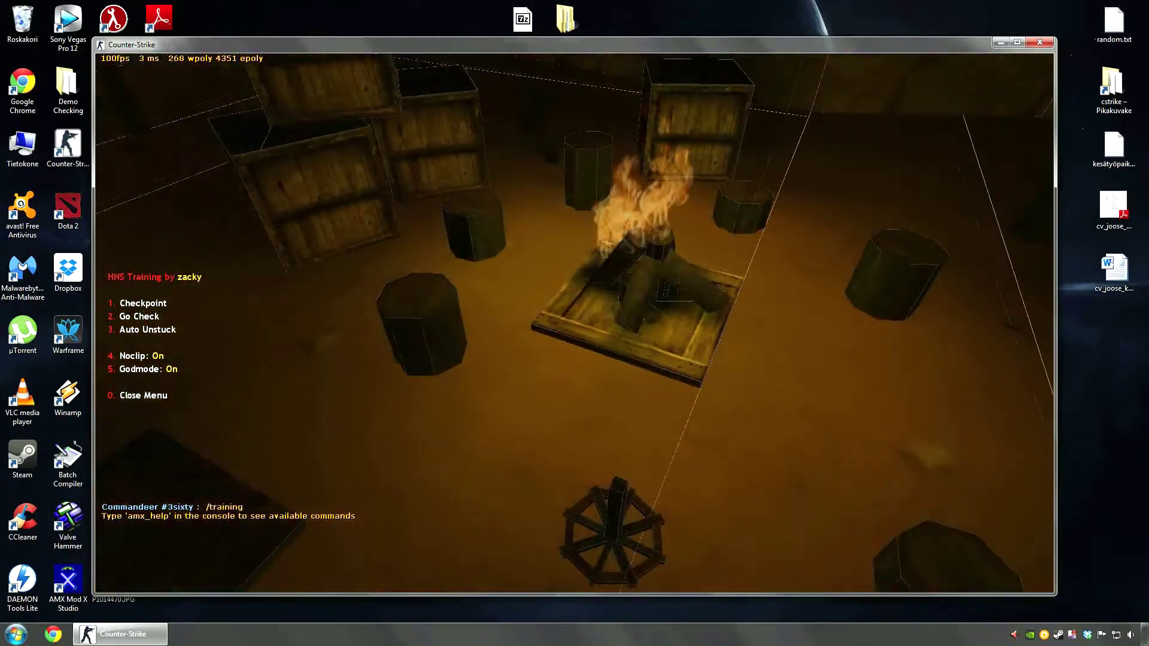
key("s")
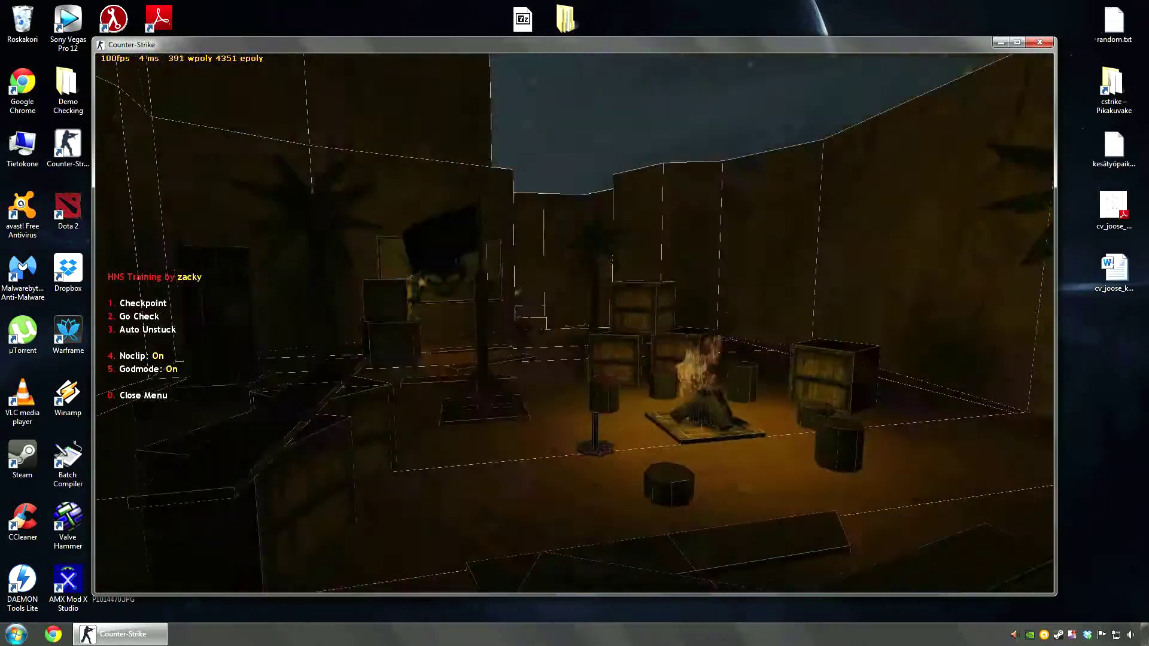
key("s")
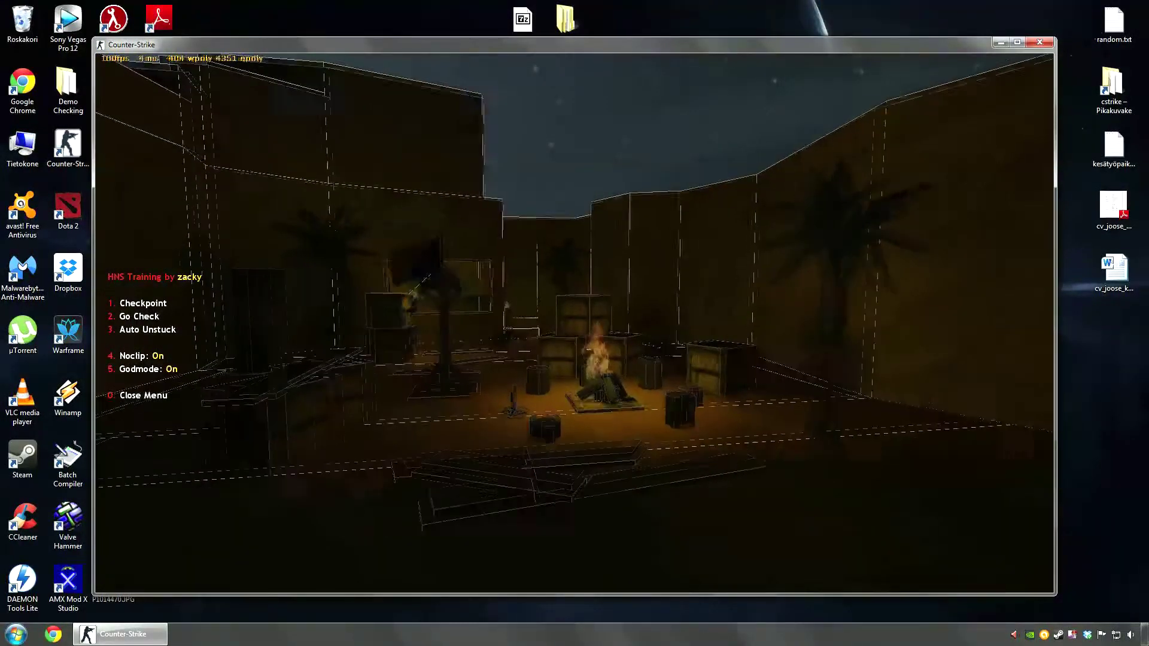
Step: Fly past the campfire and through the rock passage to the water beside the sailing ship
key("w")
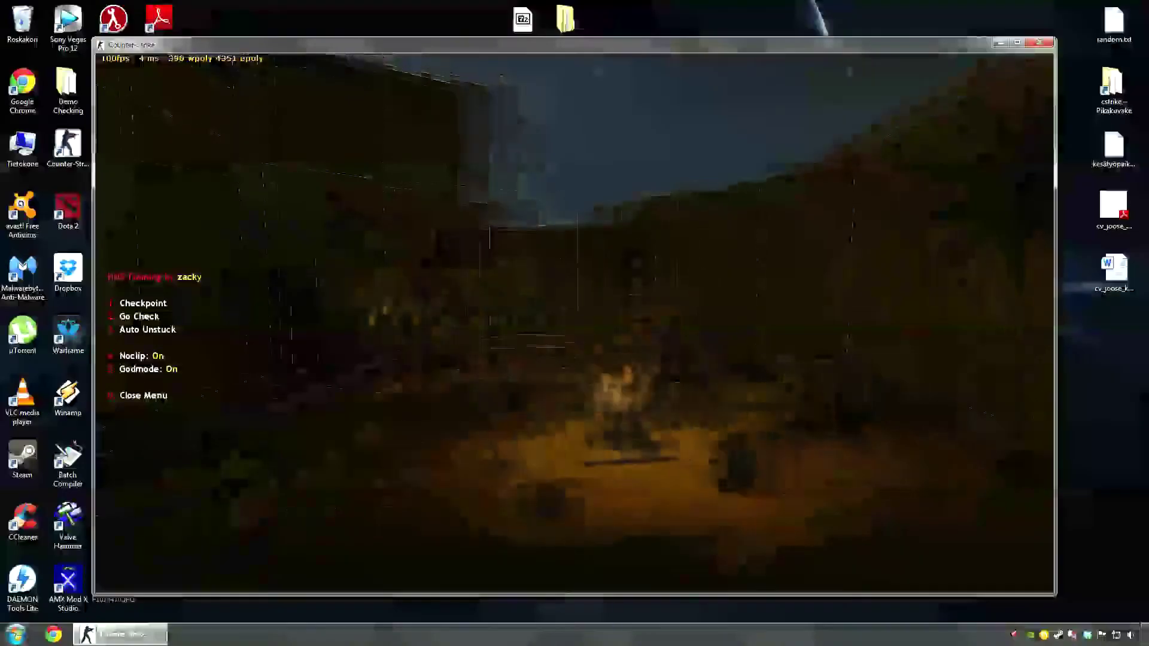
key("w")
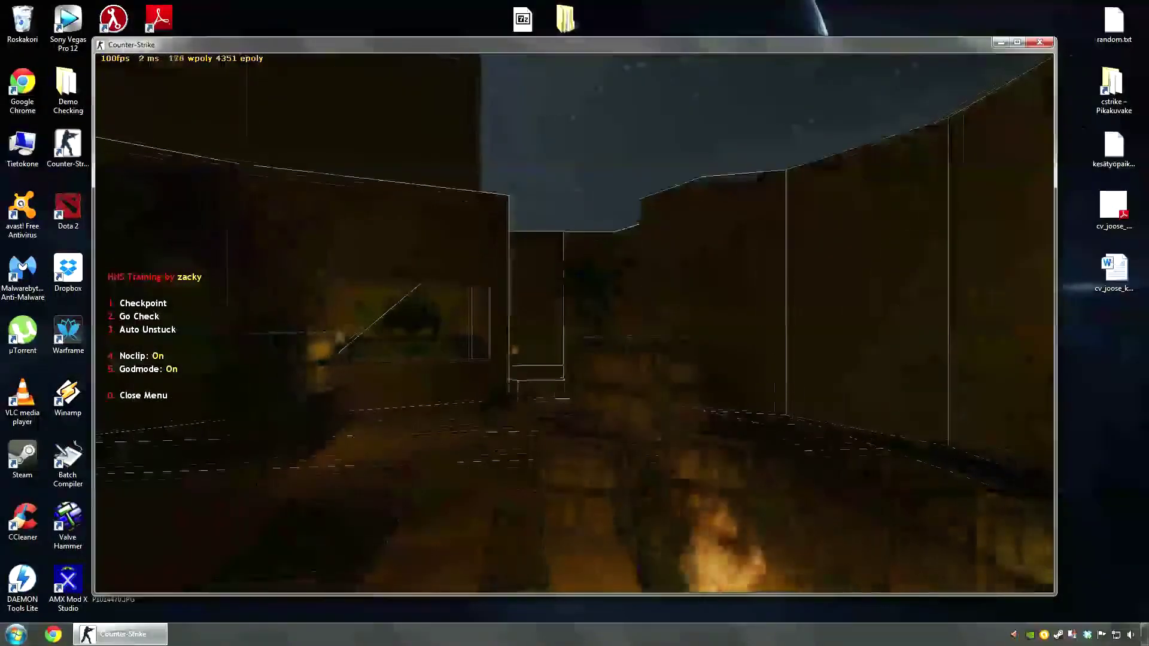
key("w")
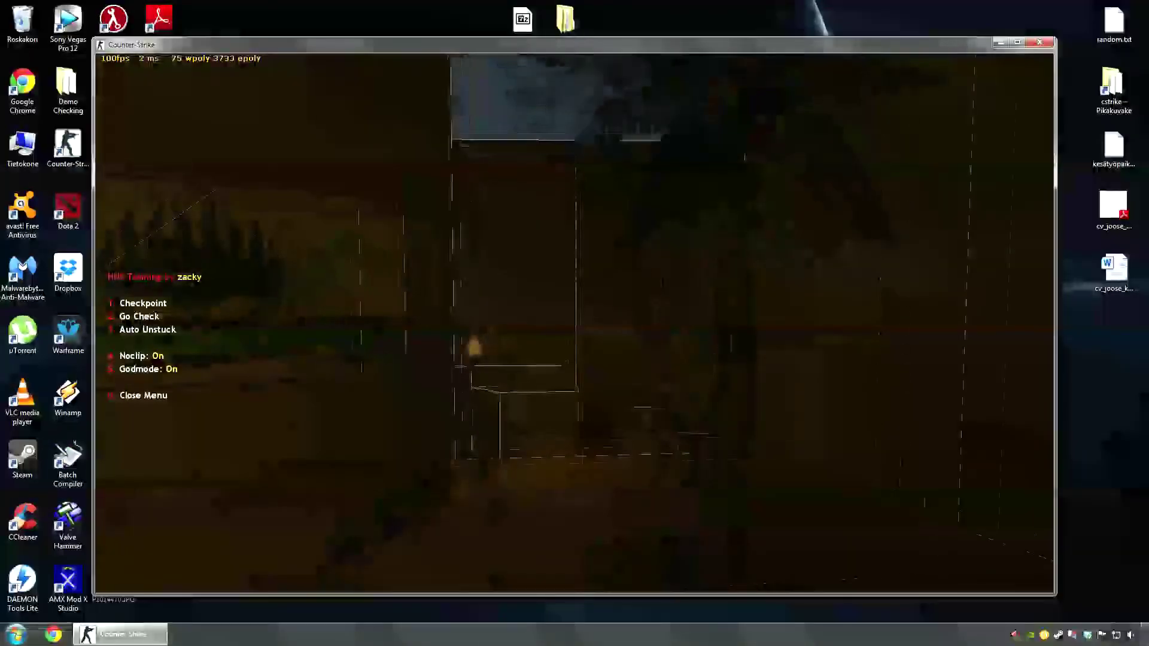
key("w")
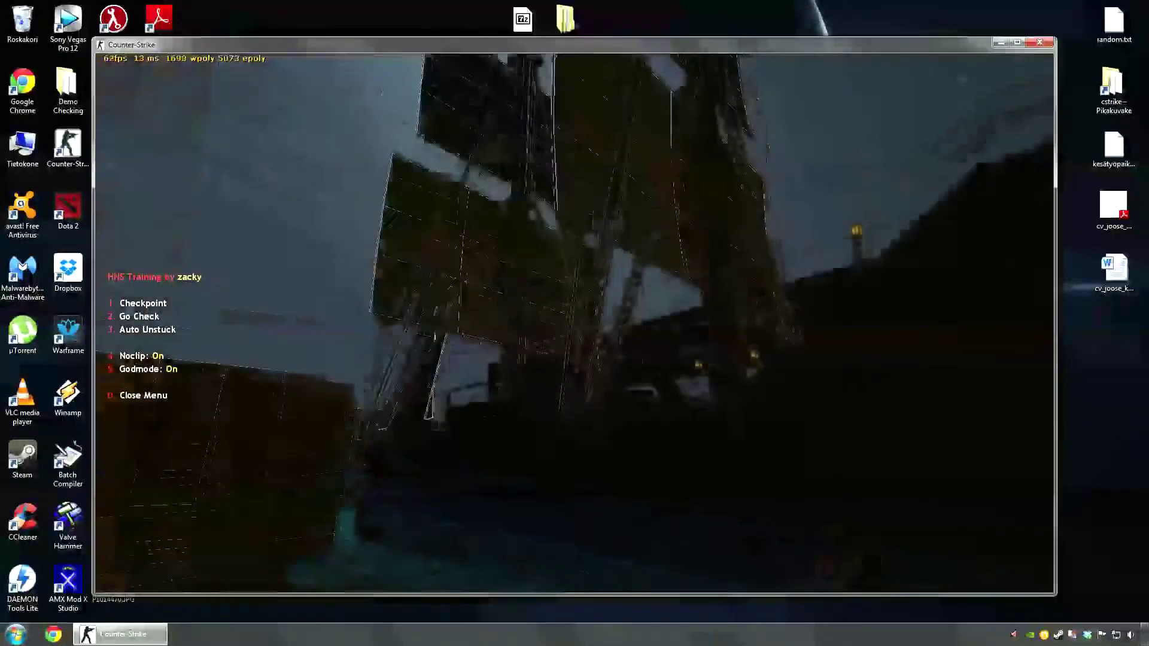
key("w")
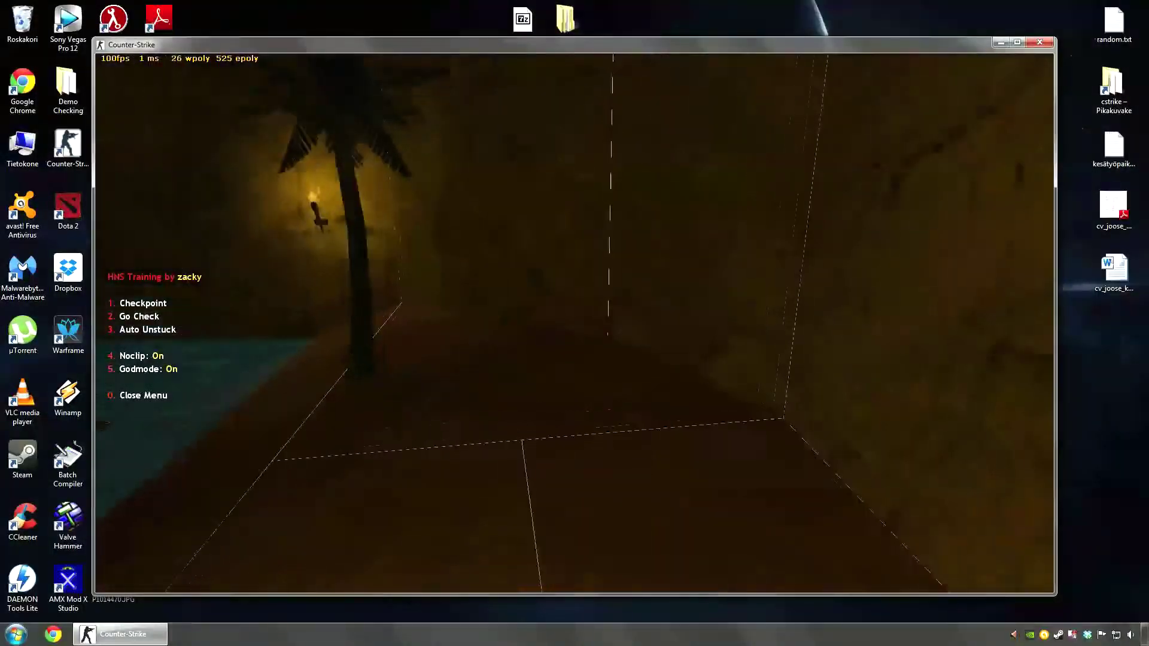
key("w")
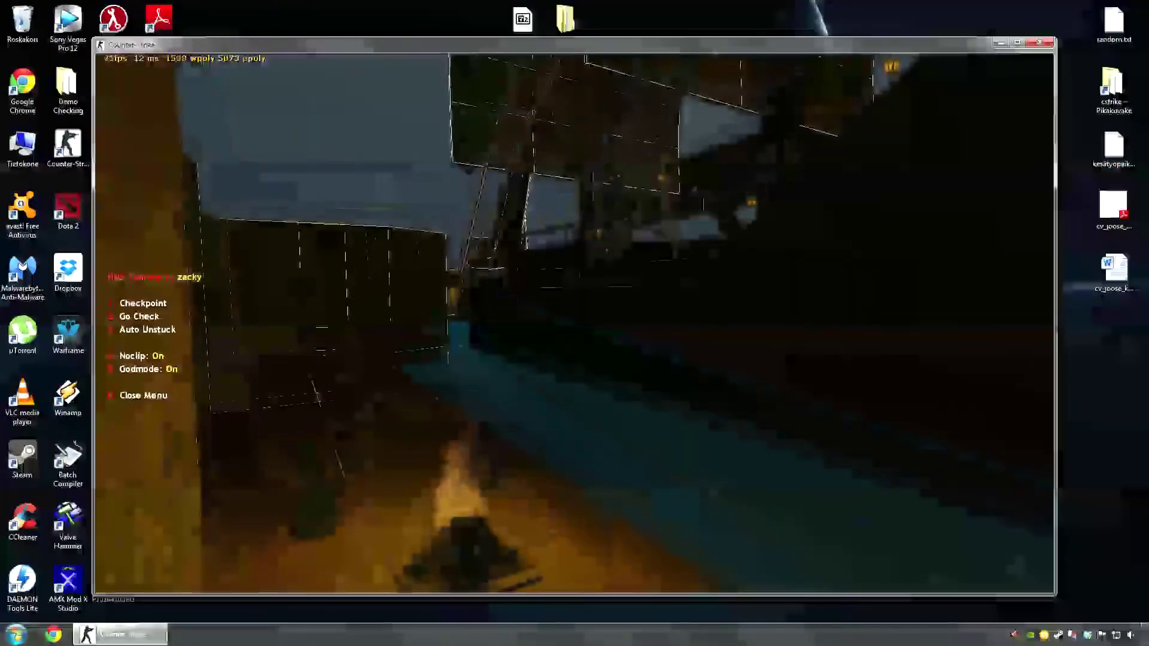
Step: Examine the wireframe and polygon counts on the ship's sails, masts, rigging and hull from the shore
key("w")
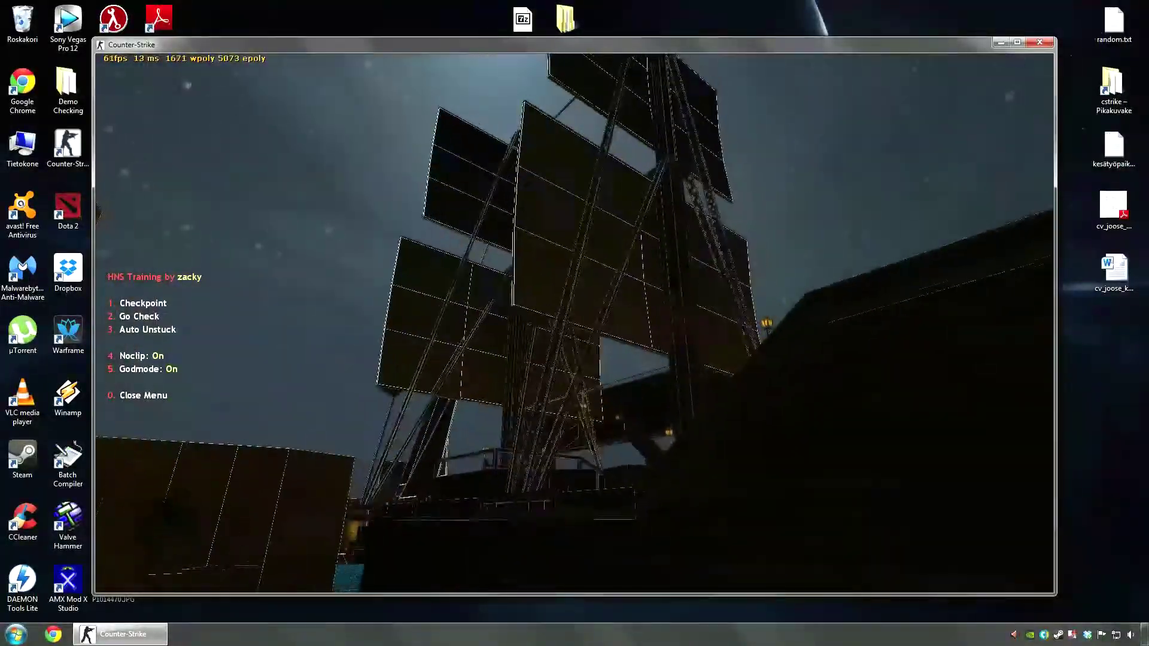
key("w")
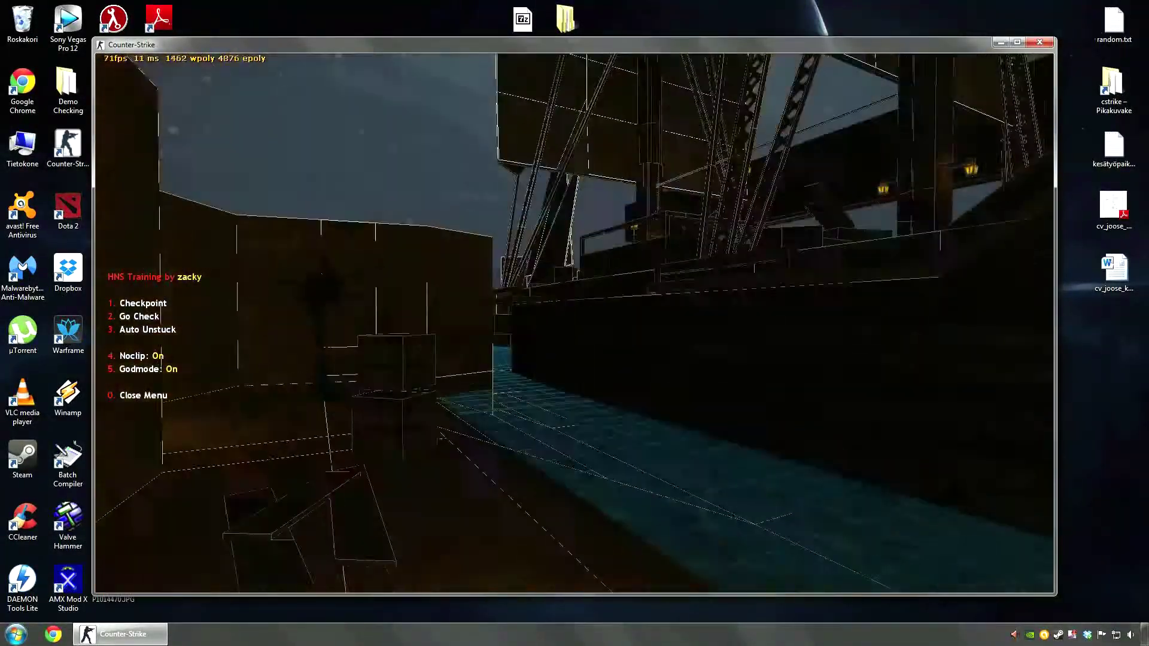
key("w")
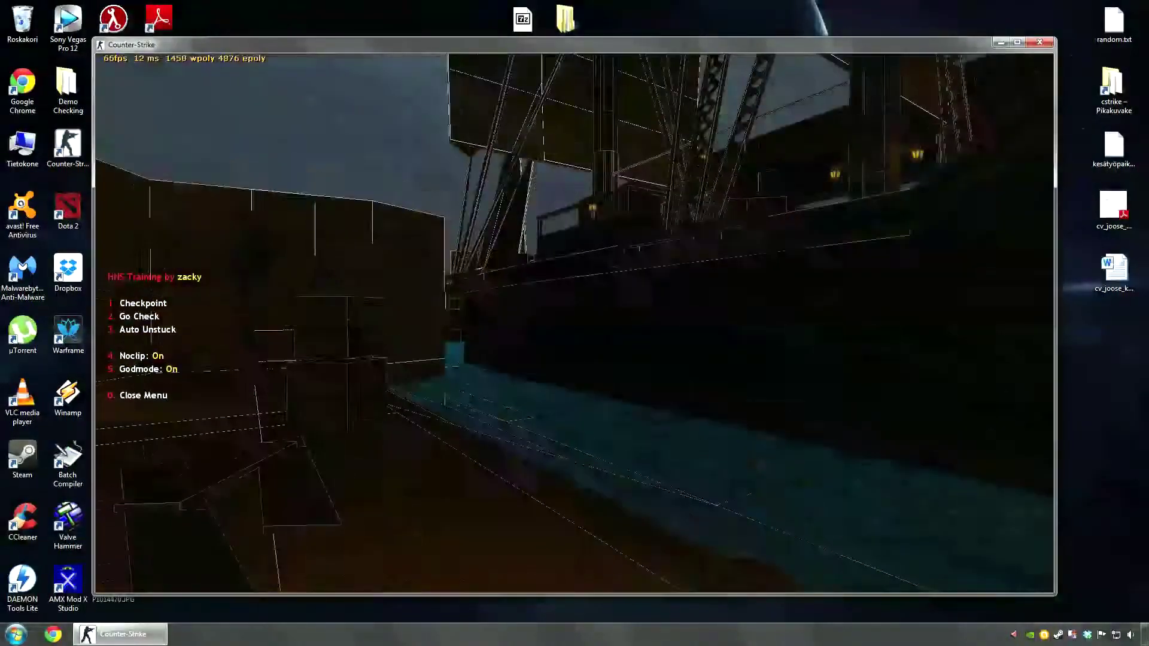
key("w")
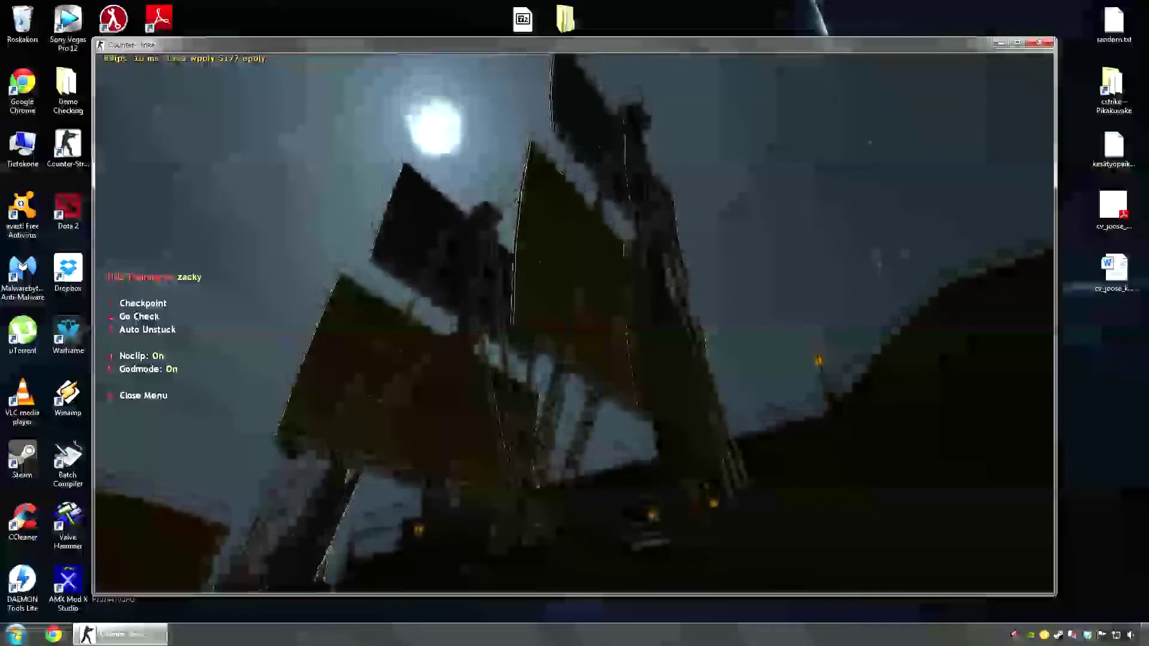
key("w")
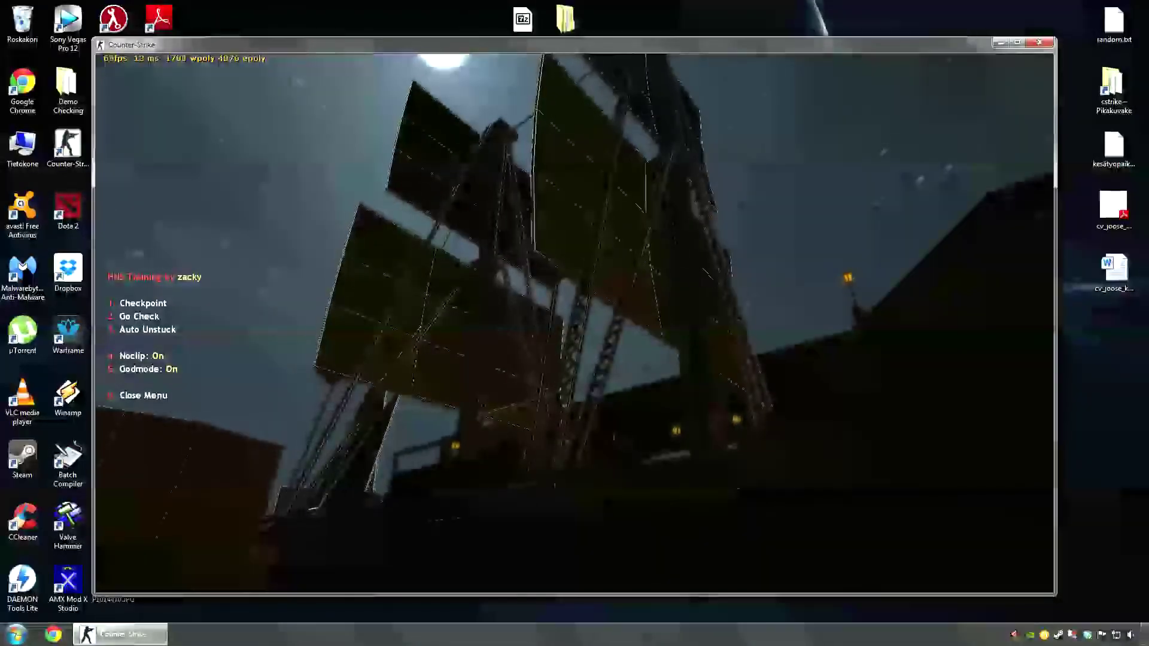
key("w")
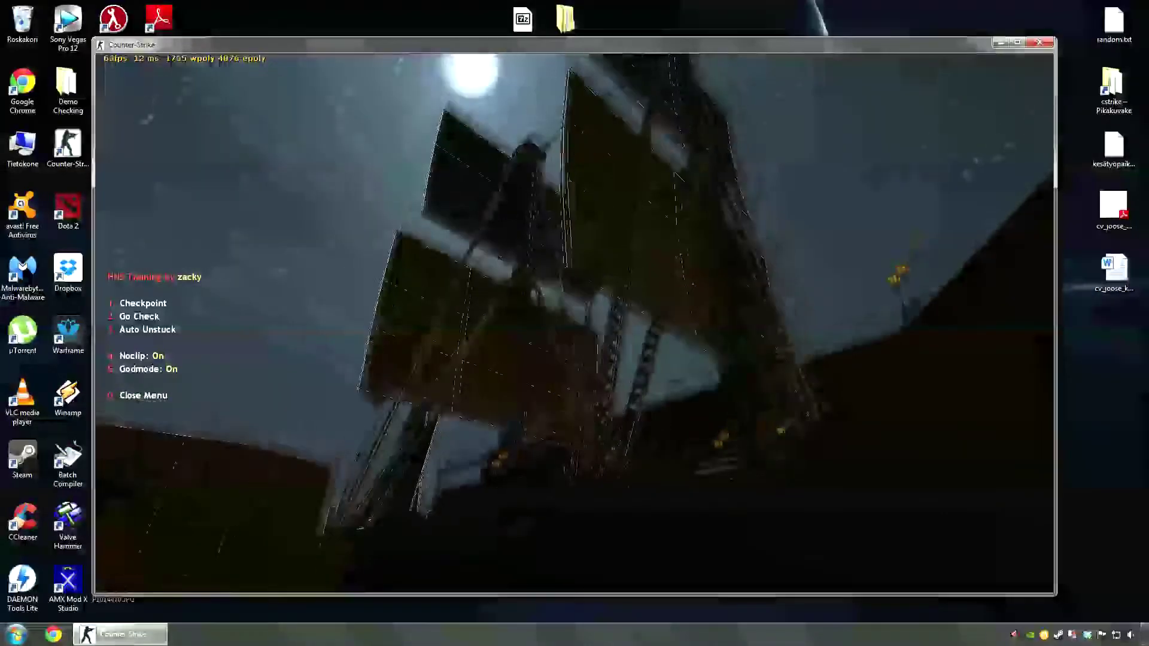
key("w")
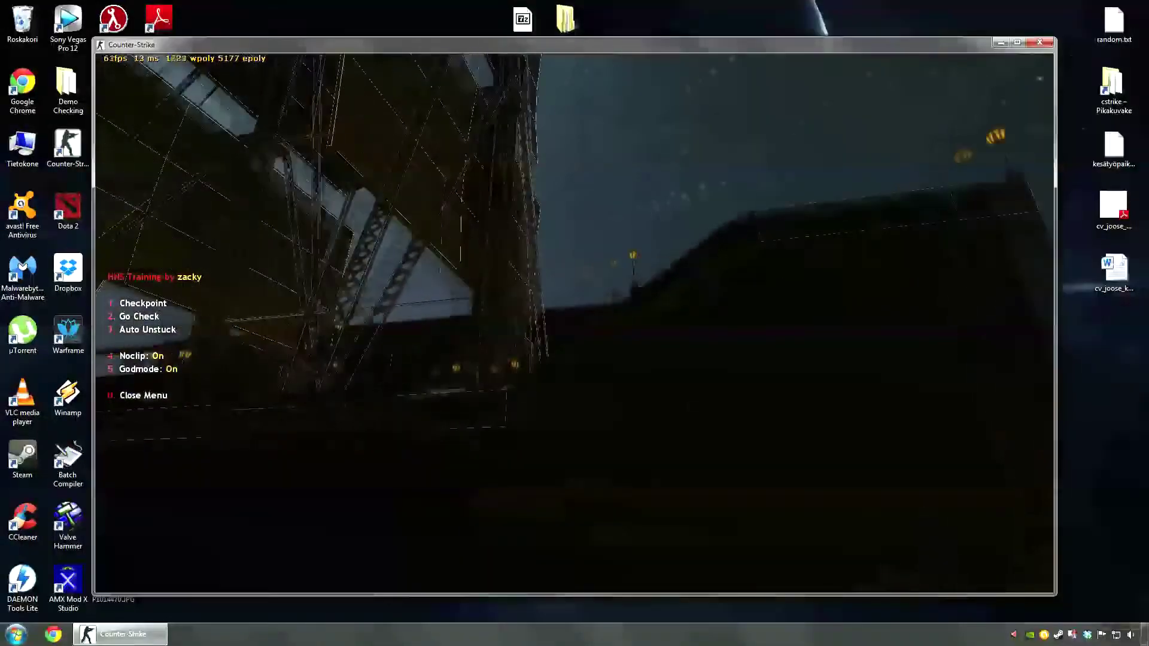
key("w")
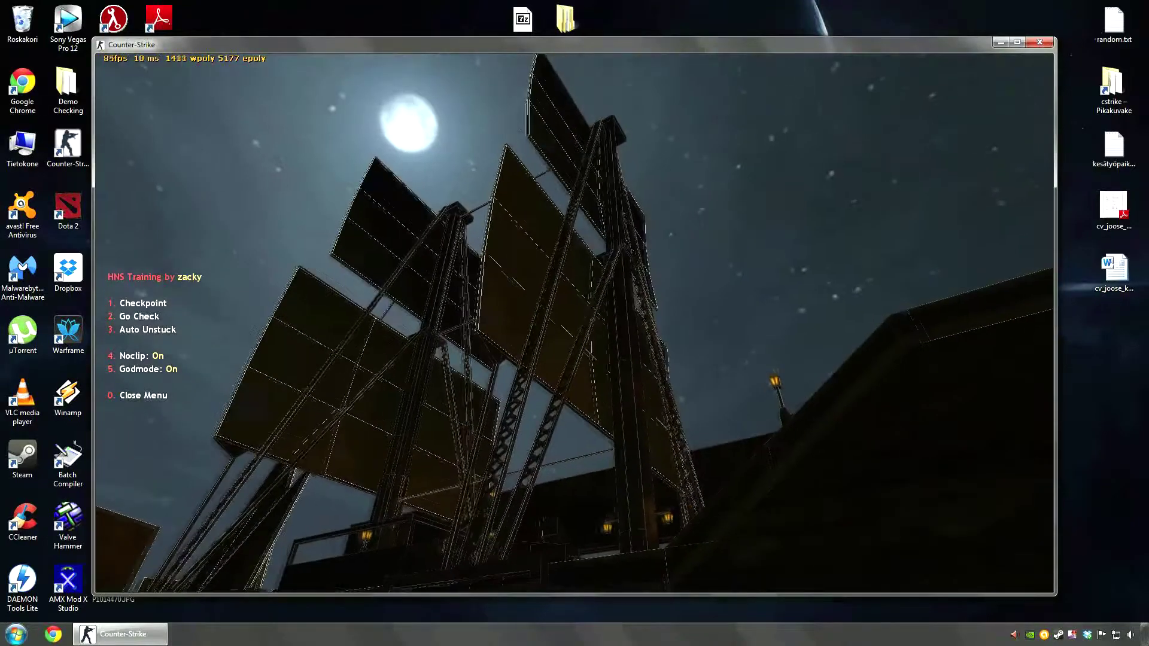
key("w")
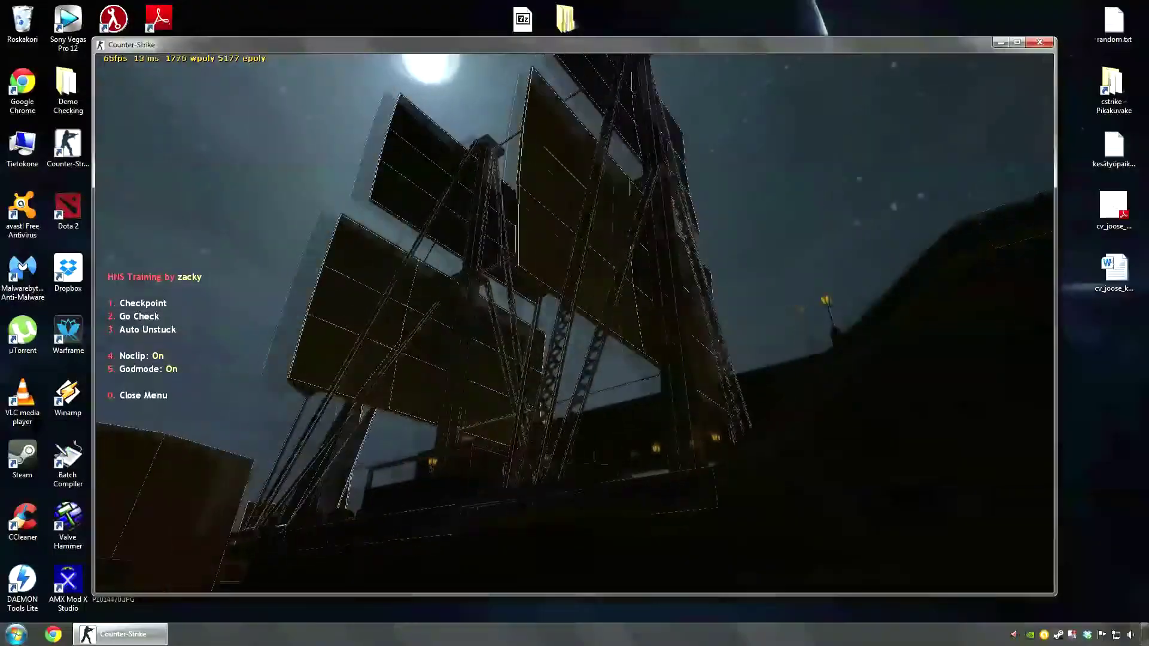
key("w")
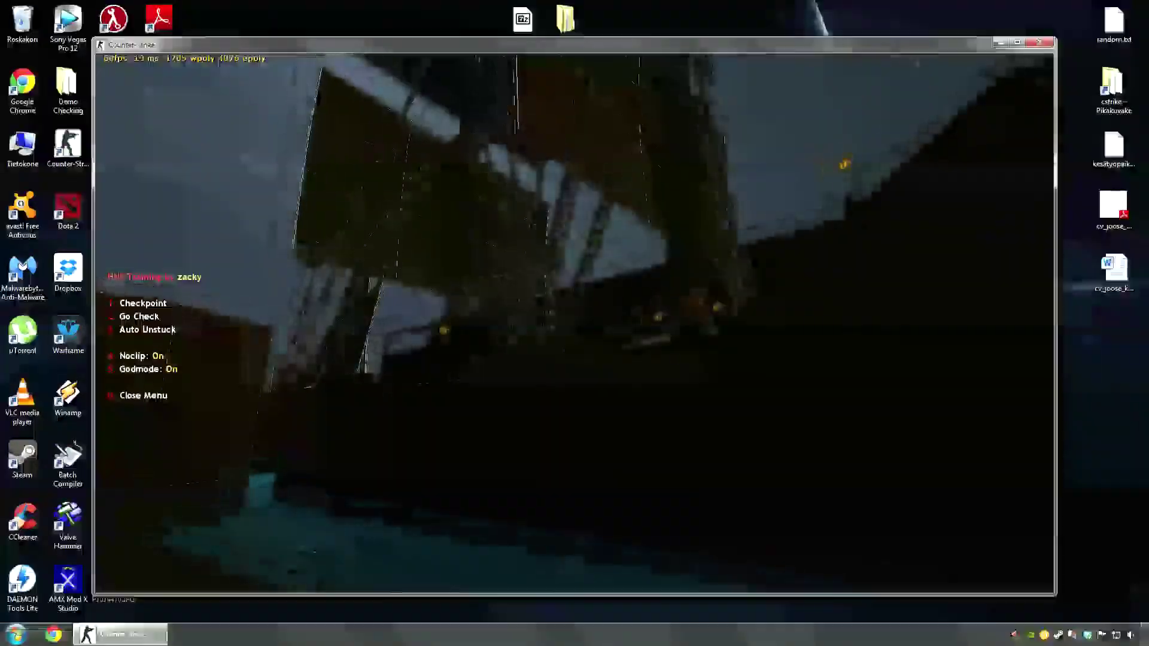
Step: Fly along the shore past the campfire and across the water onto the ship's deck
key("w")
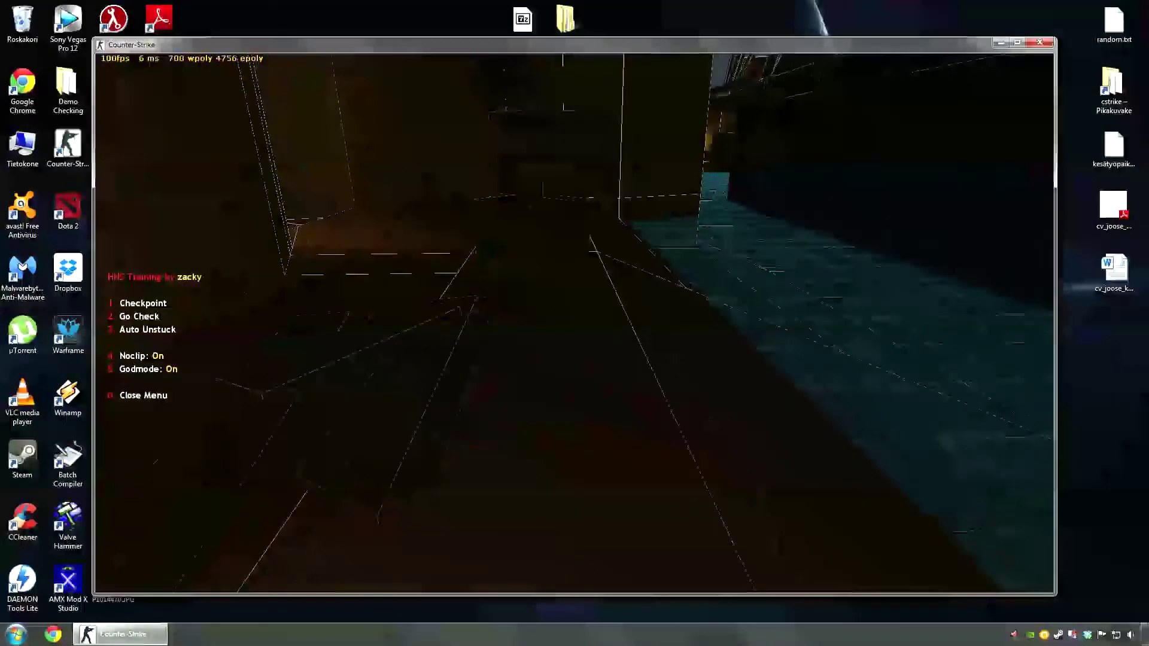
key("w")
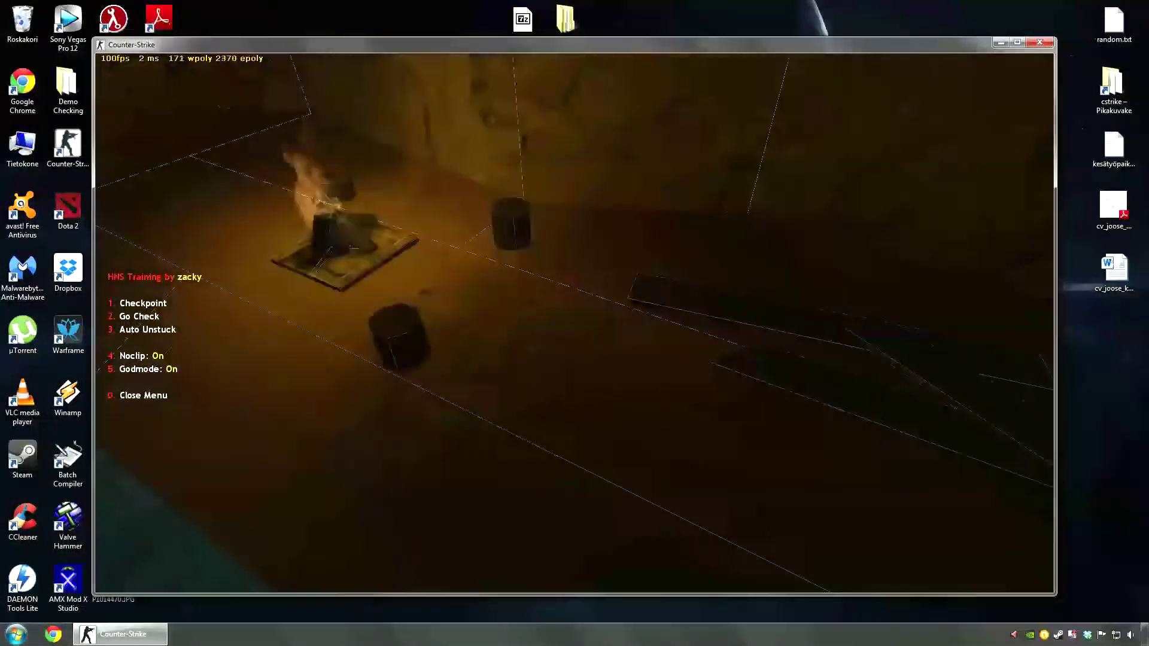
key("w")
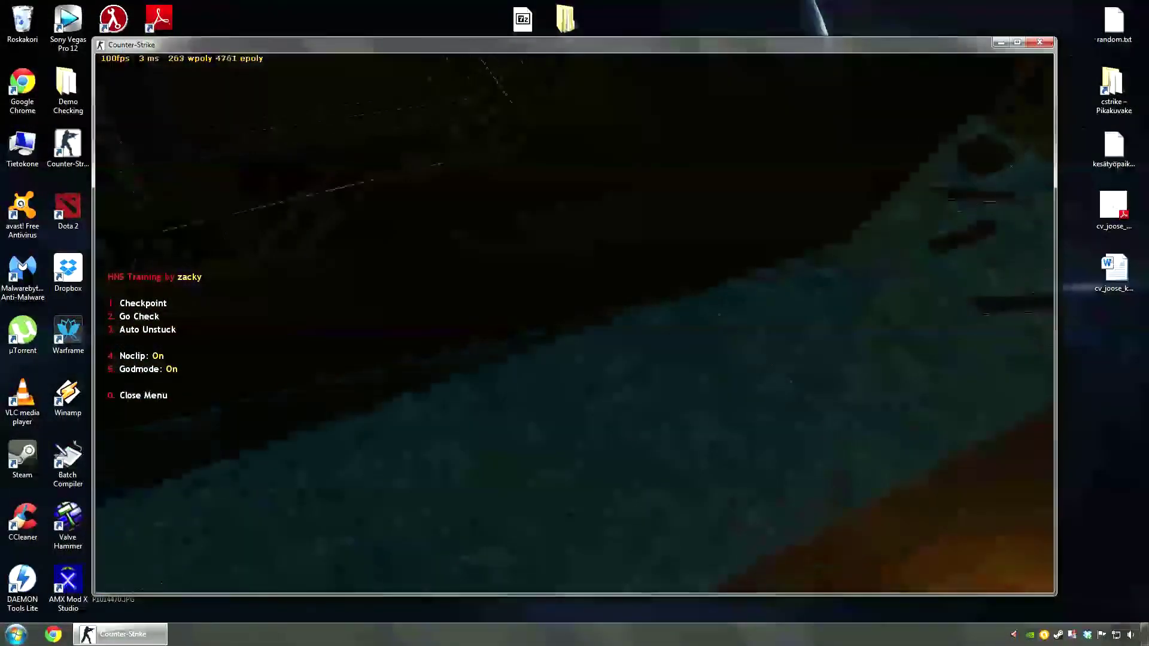
key("w")
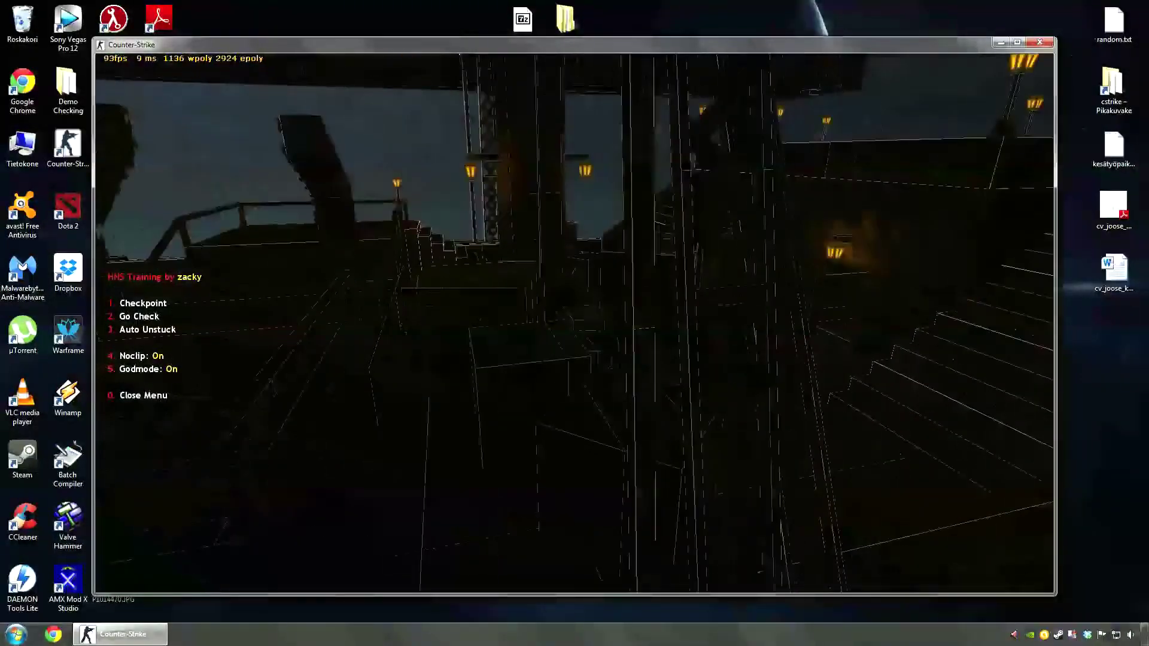
Step: Examine the wireframe on the deck's crates and on the short wooden stairs beside the railing
key("w")
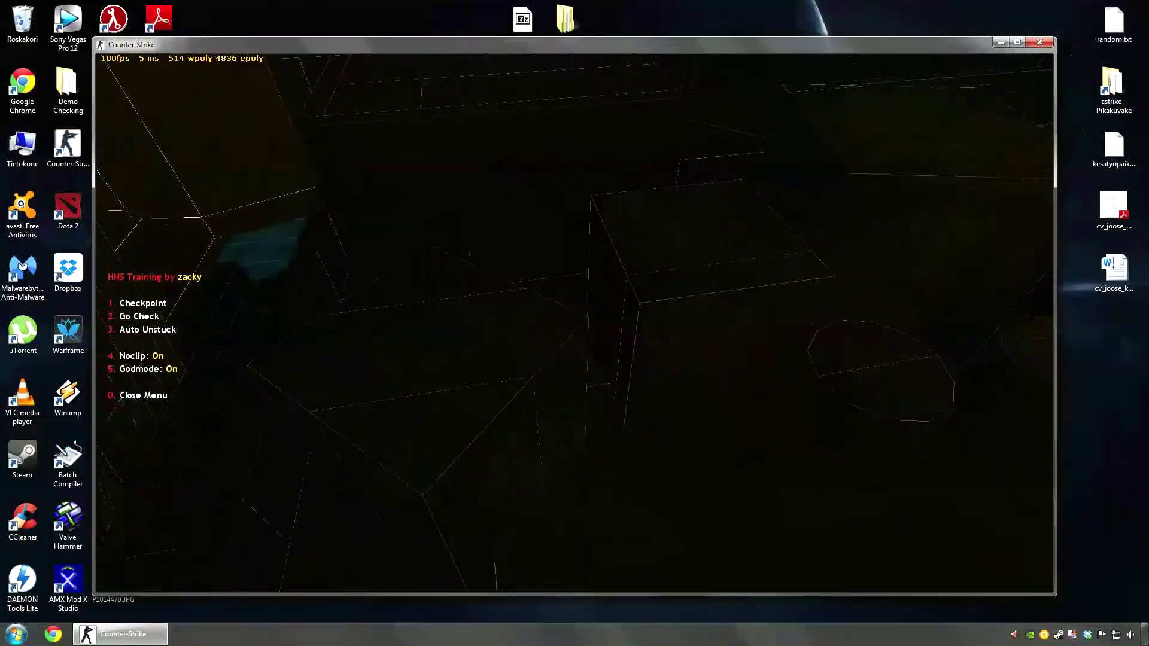
key("w")
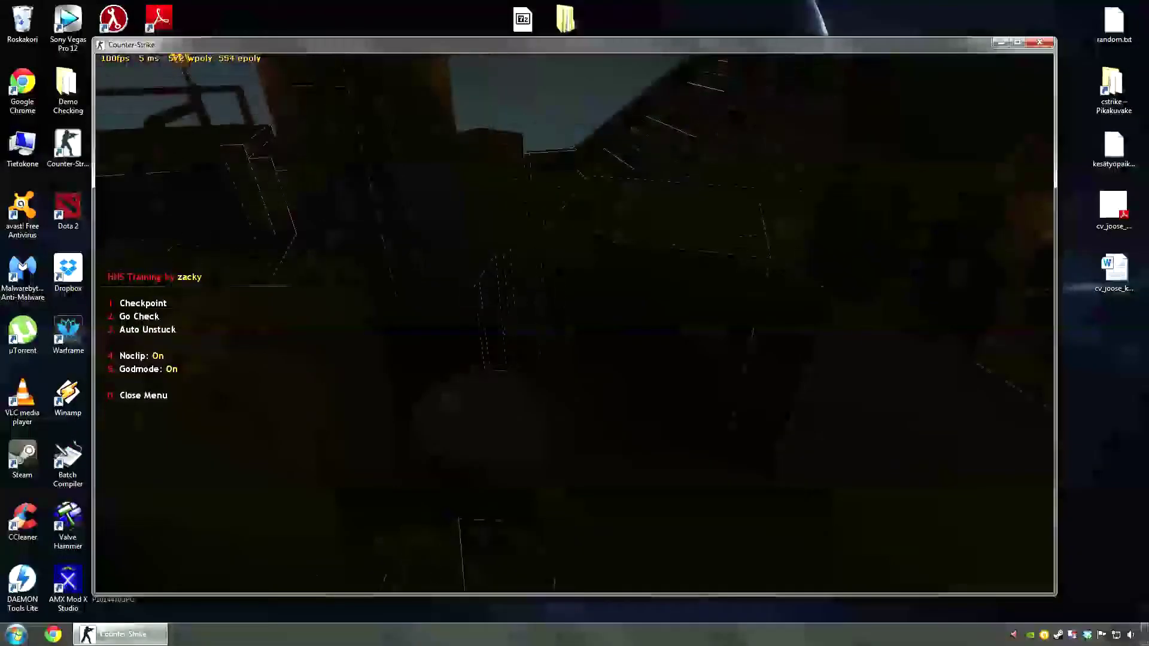
key("w")
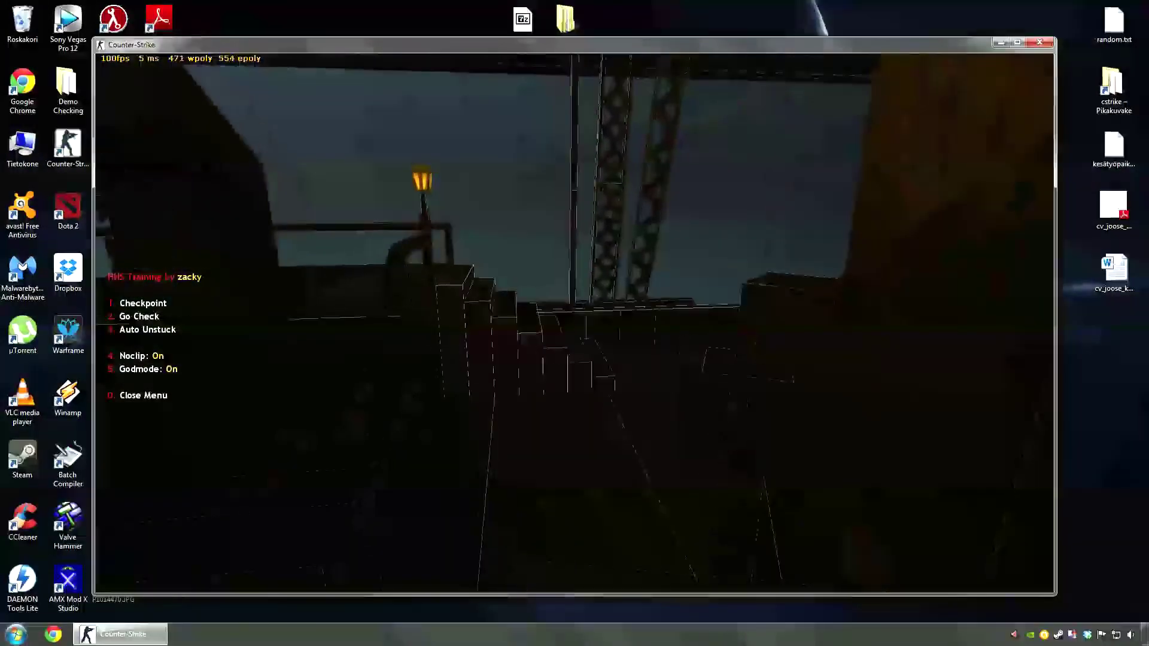
key("w")
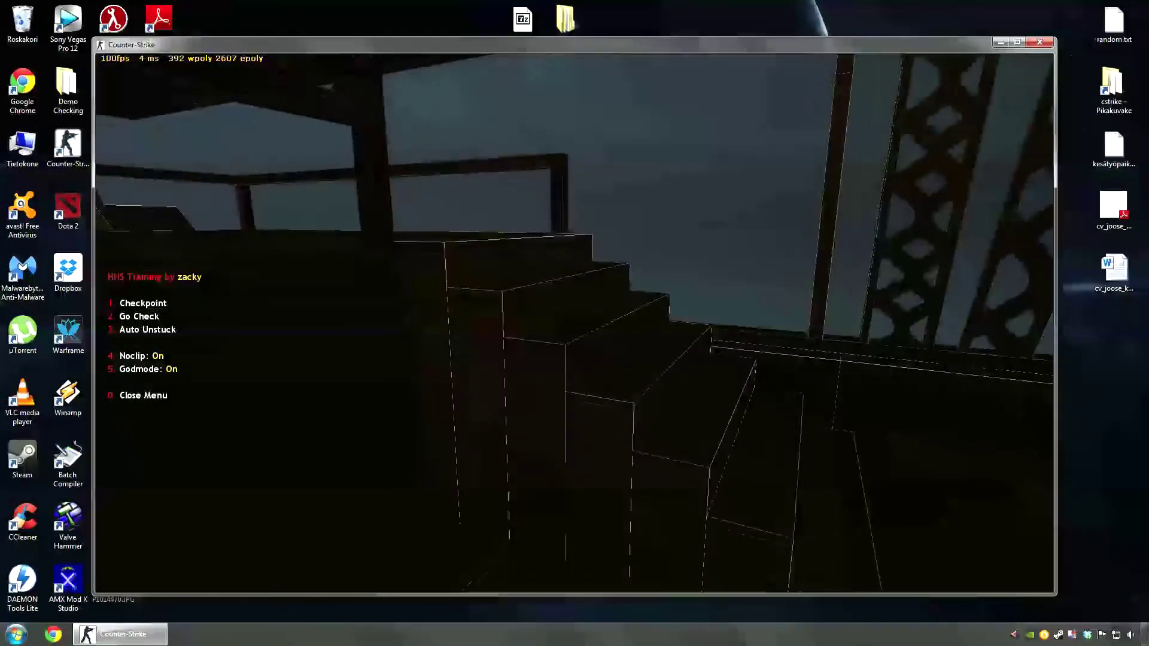
key("w")
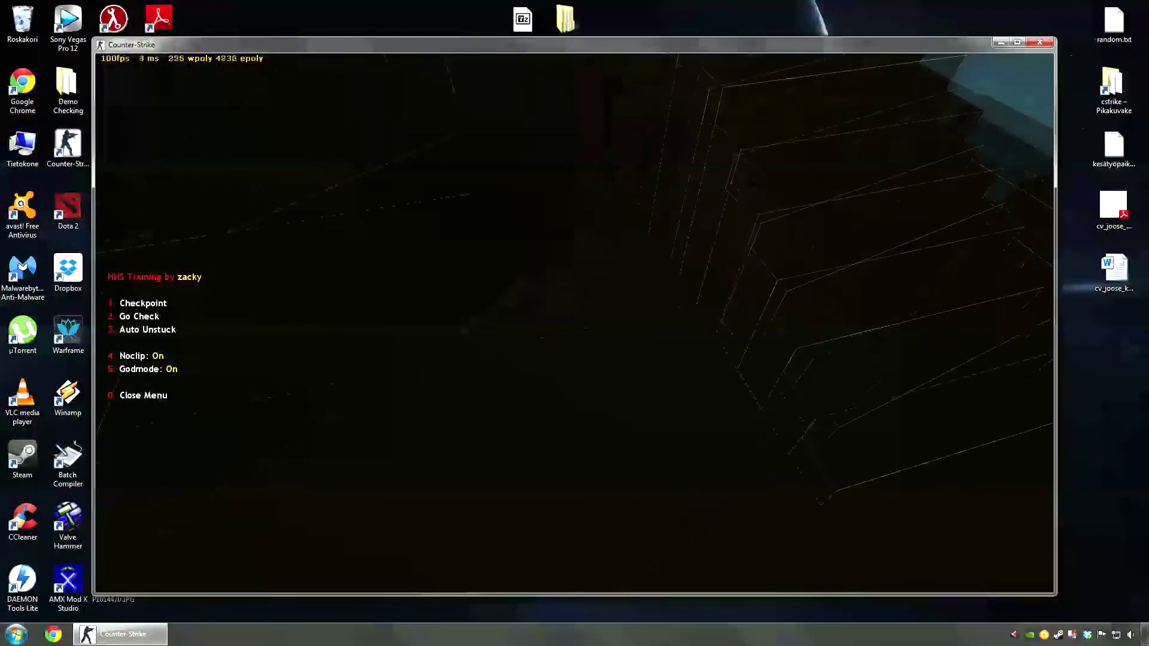
Step: Fly around the main deck and examine the wireframe on the masts, crates, barrels and wide staircase
key("w")
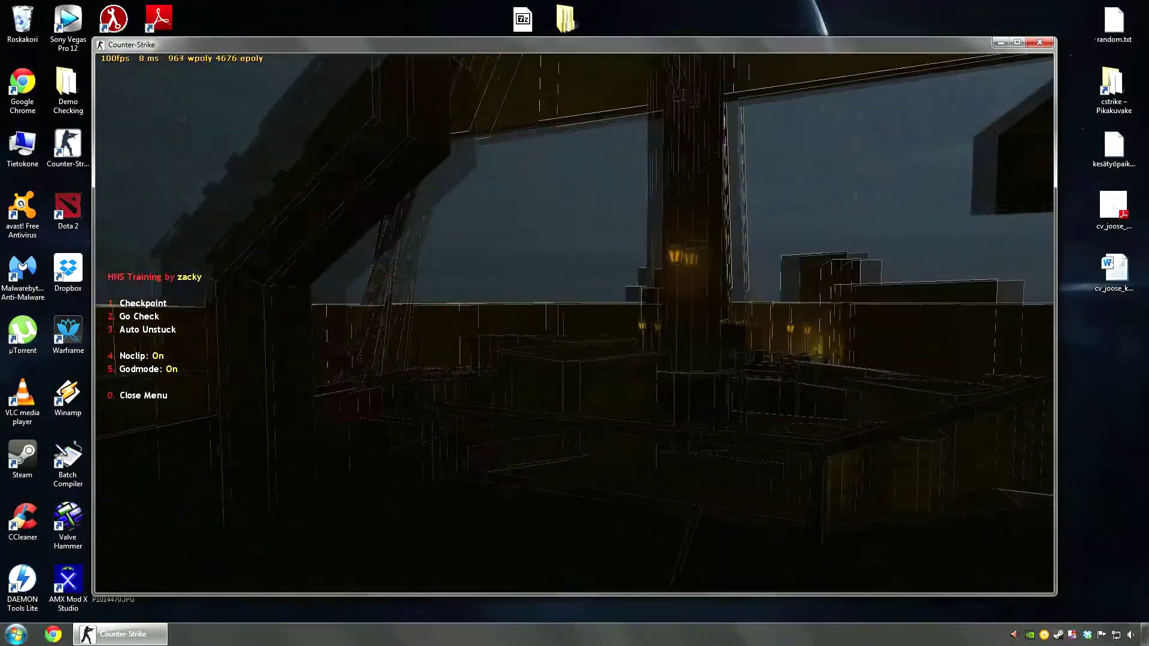
key("w")
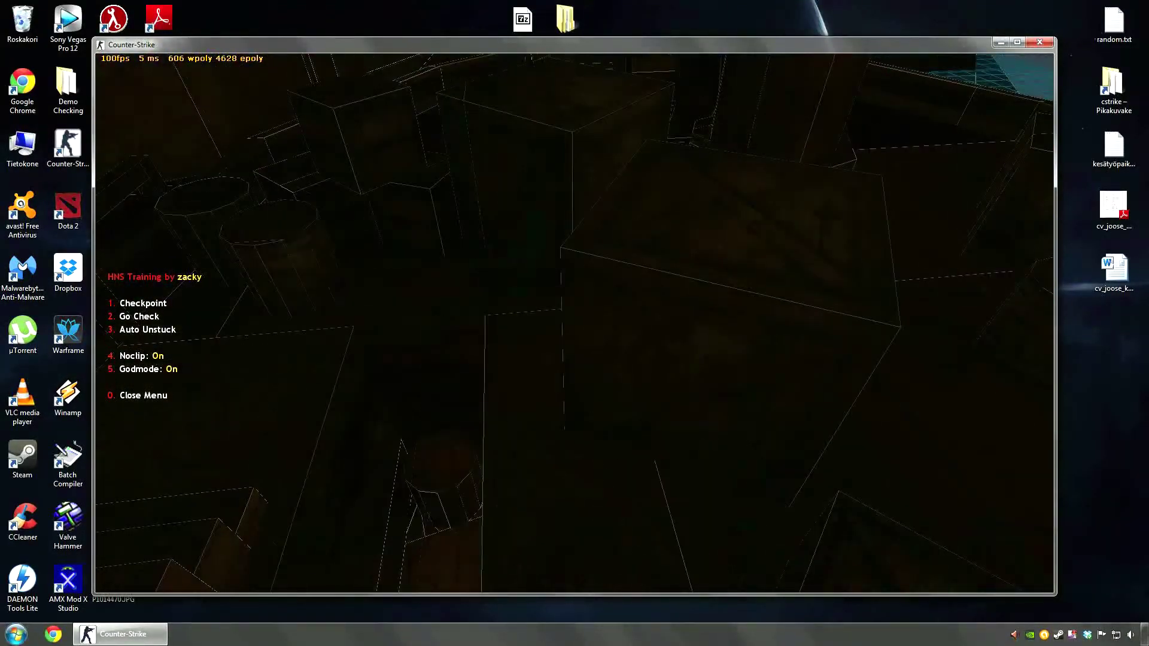
key("w")
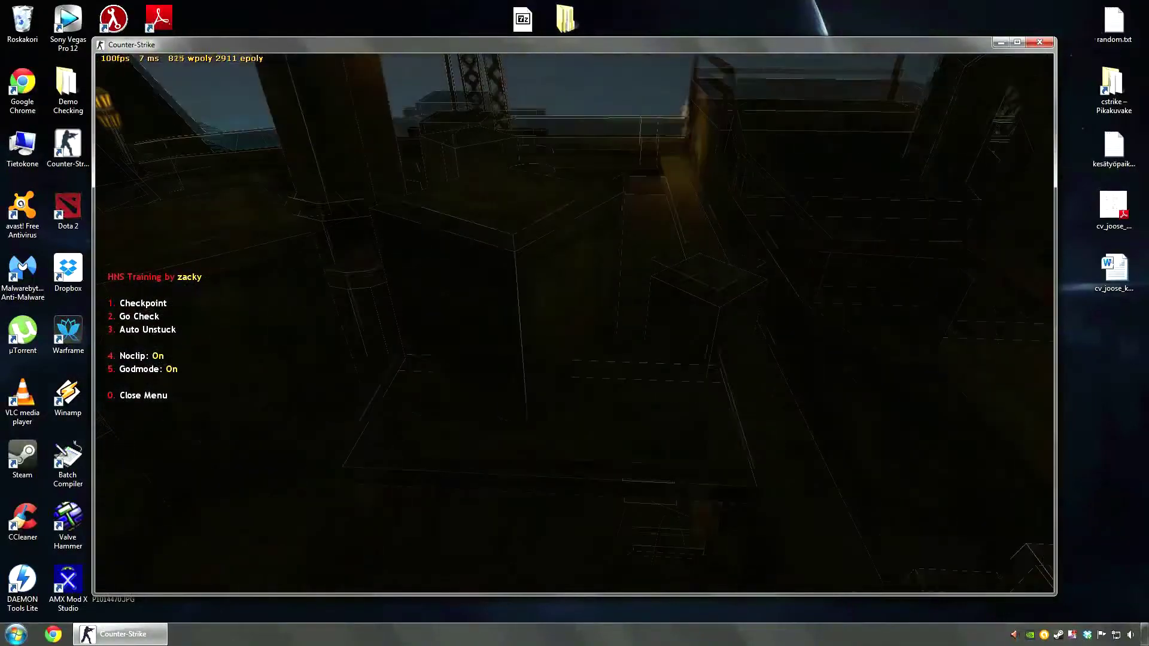
key("w")
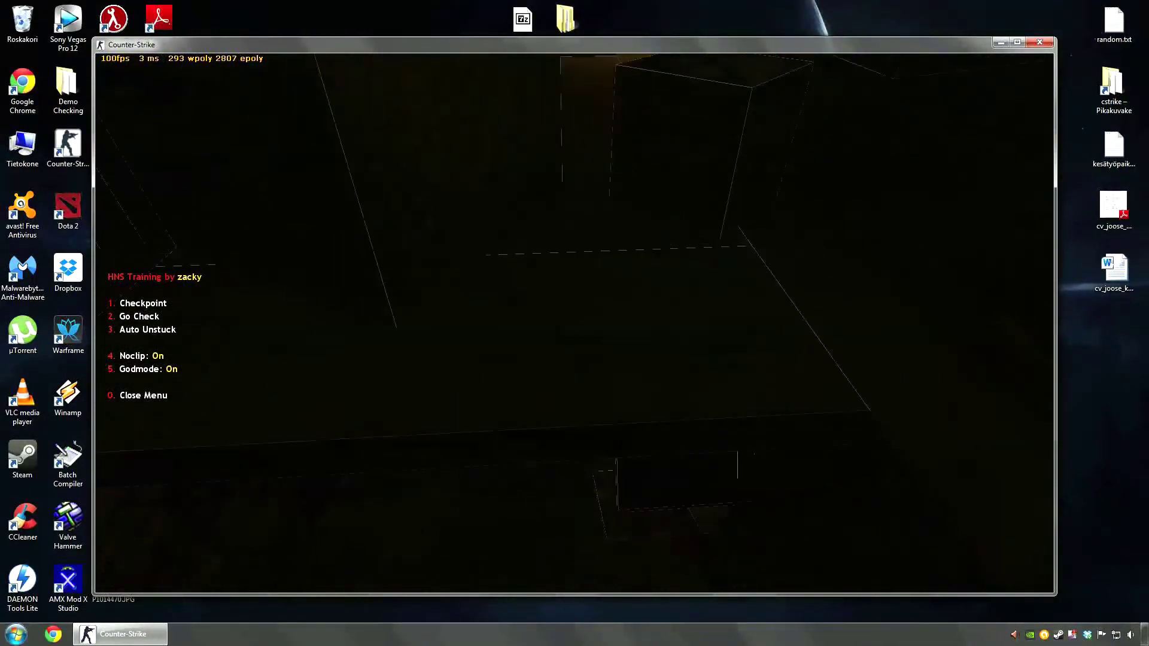
key("s")
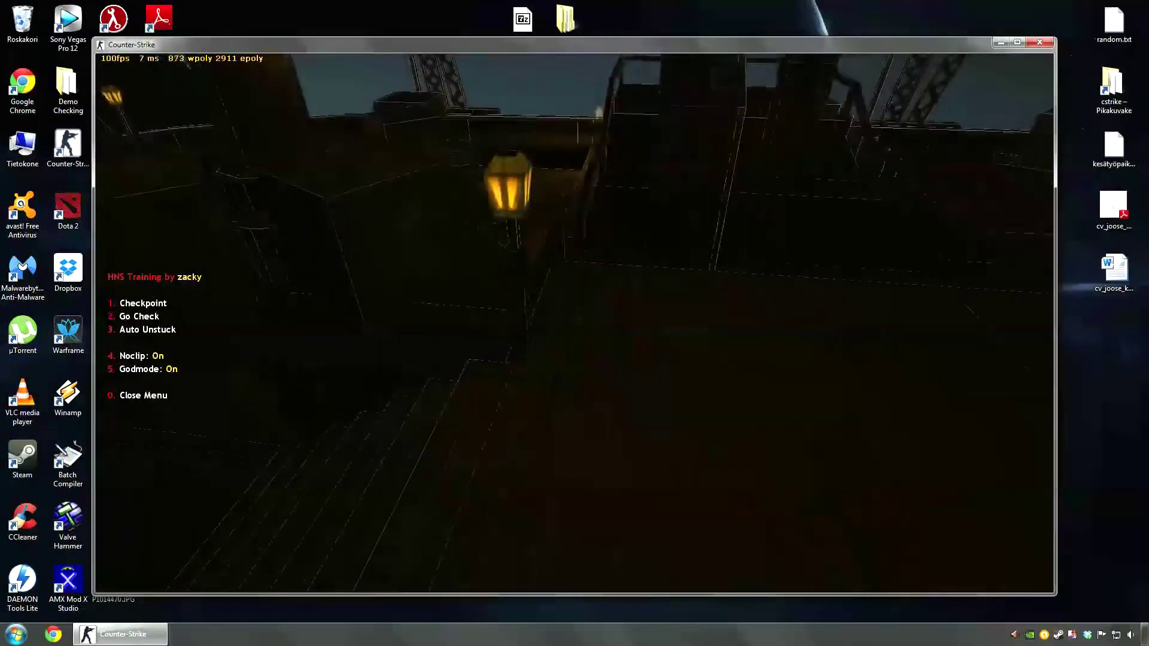
key("w")
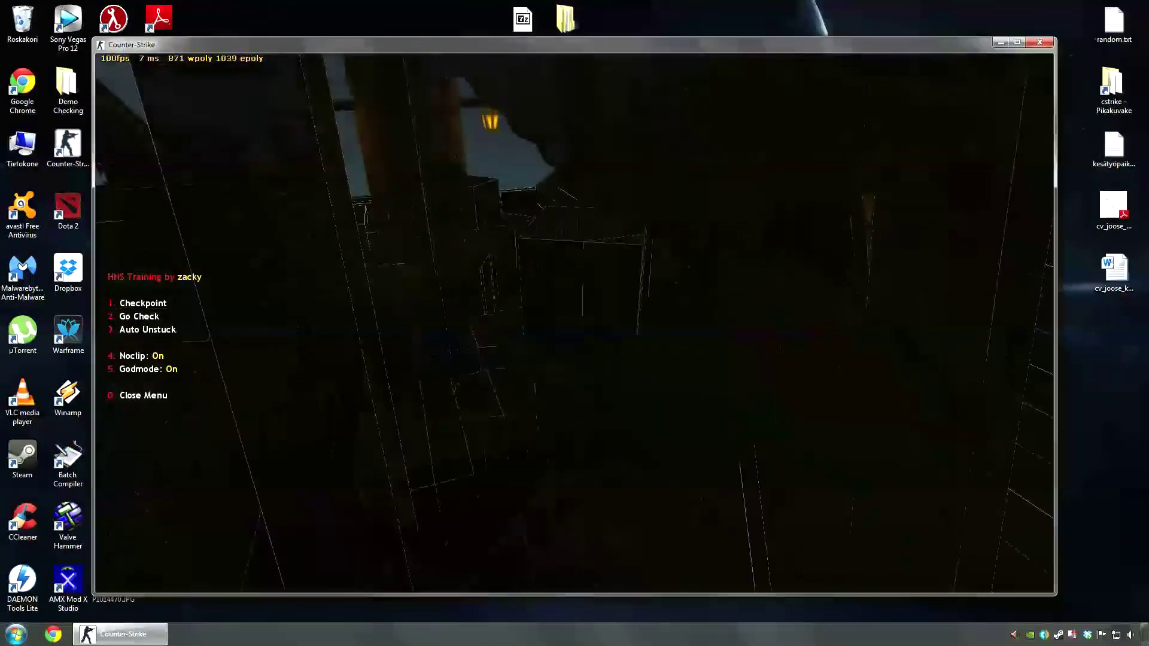
key("w")
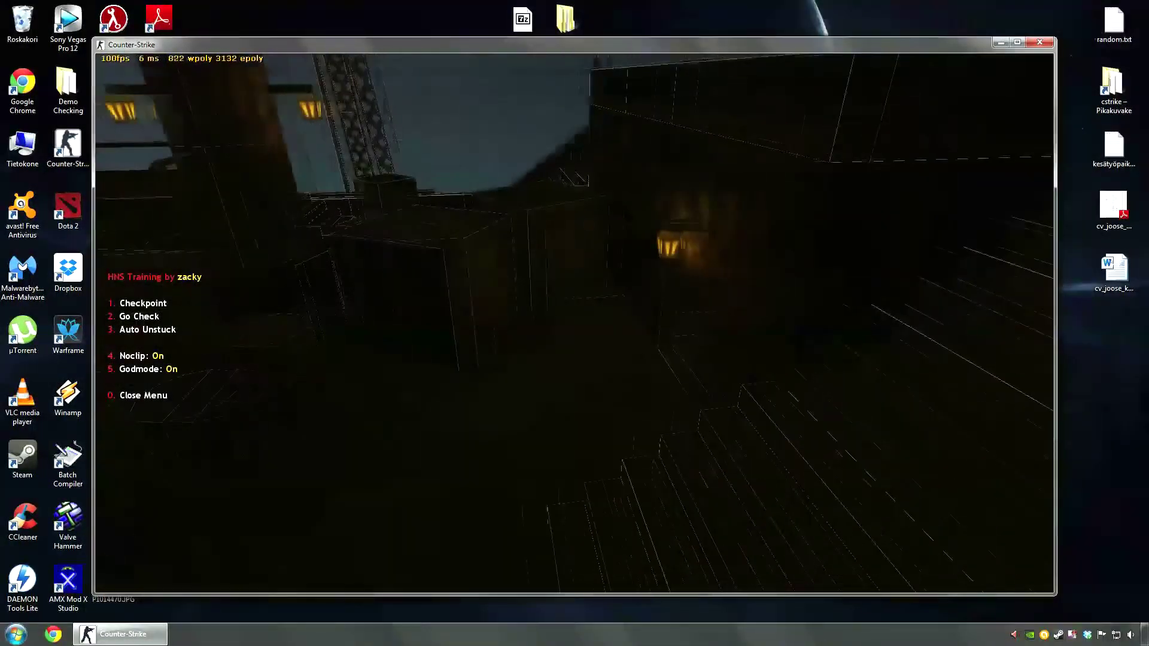
Step: Examine the wireframe and wpoly counts looking along the whole ship from the raised deck with the lanterns
key("w")
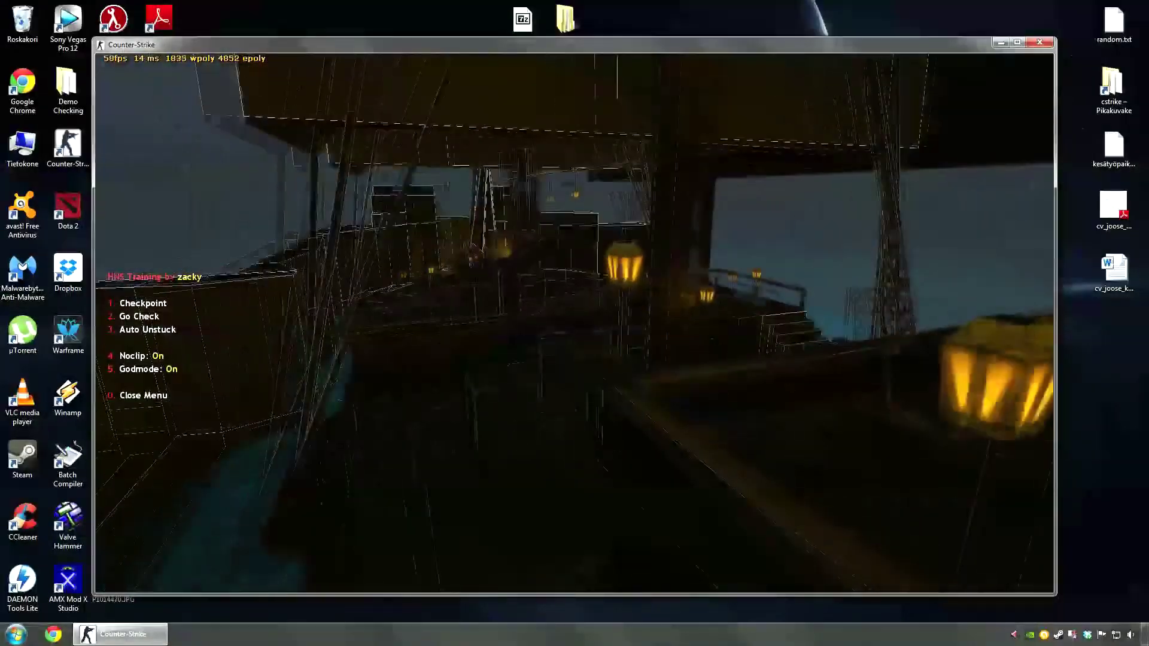
key("d")
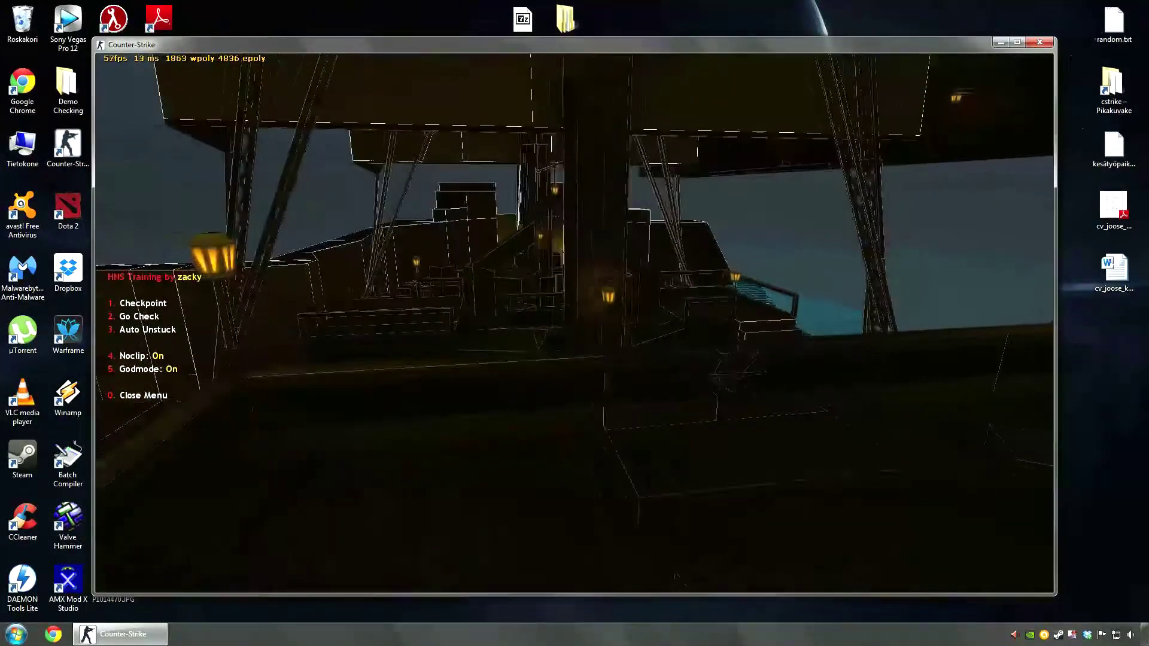
key("a")
key("w")
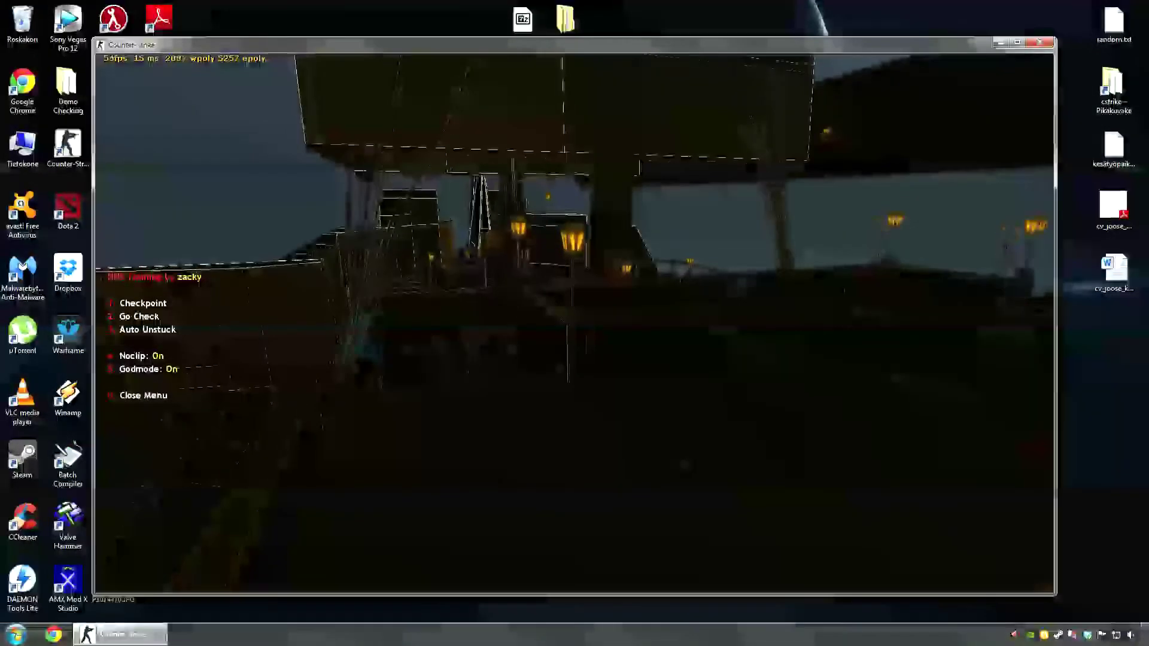
key("w")
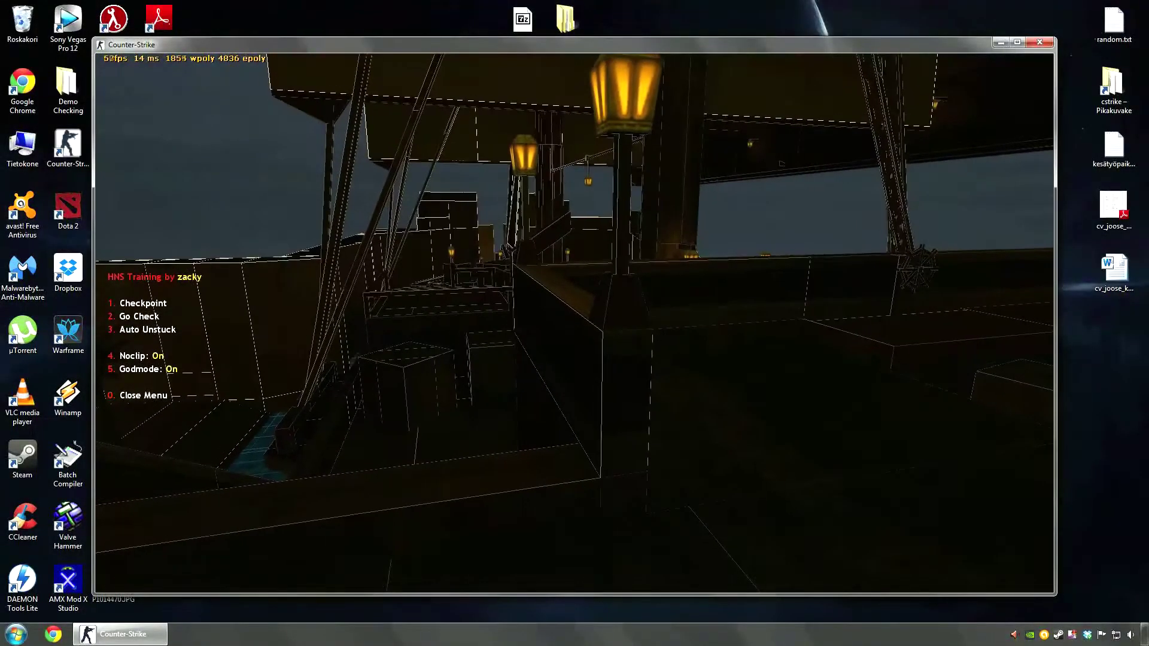
key("w")
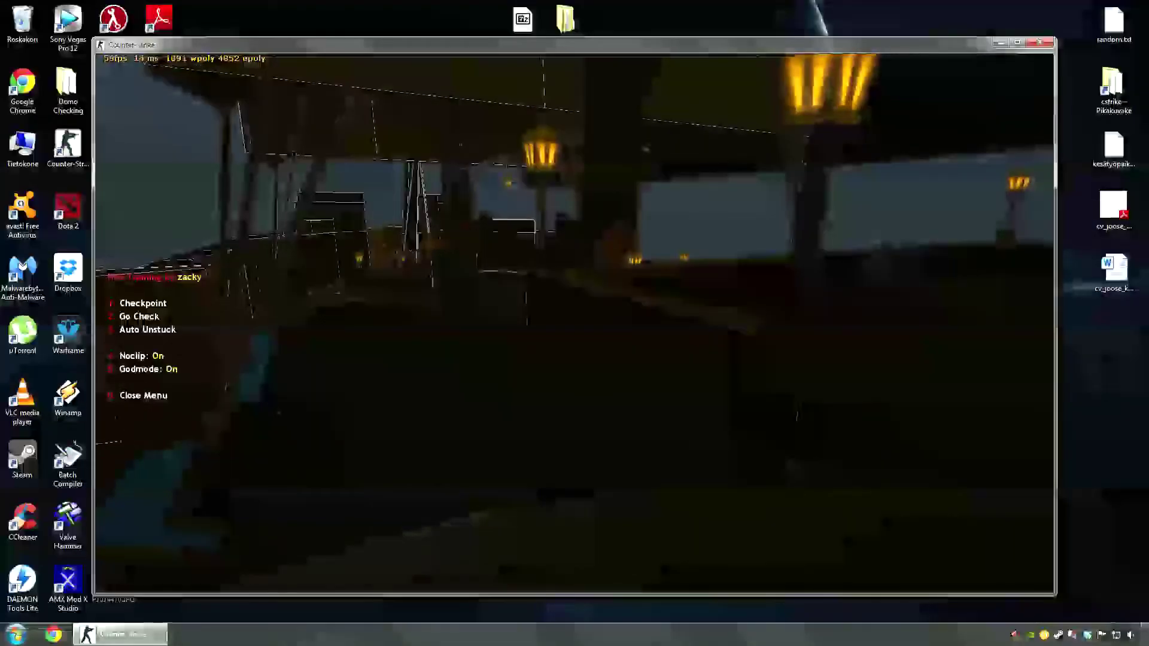
key("w")
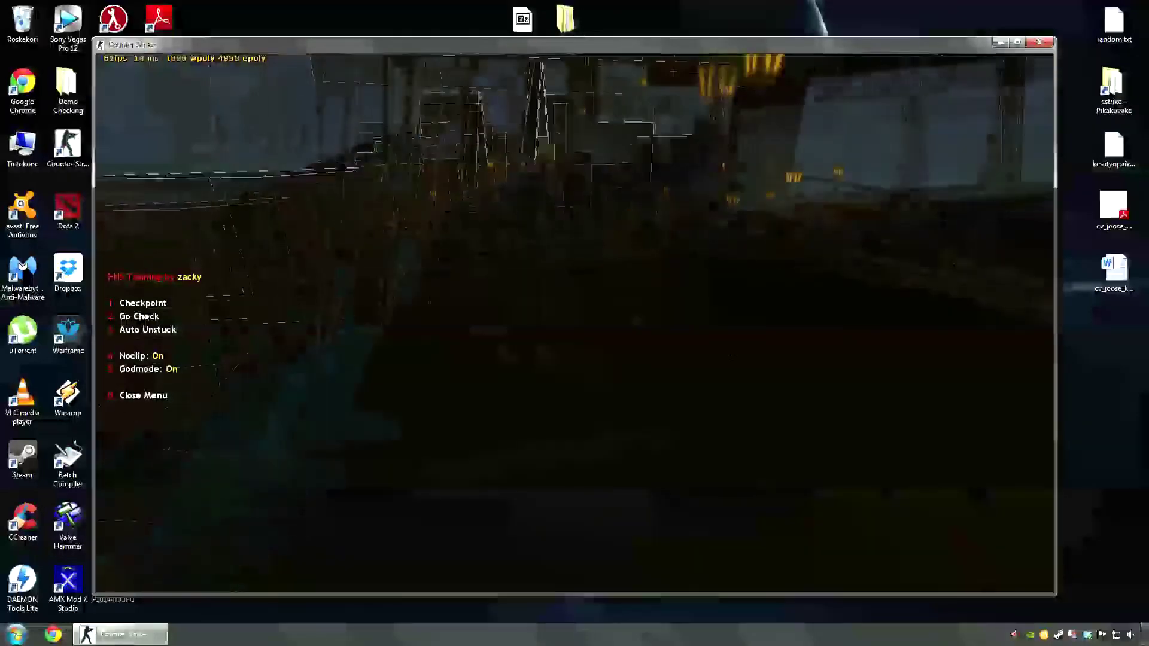
key("w")
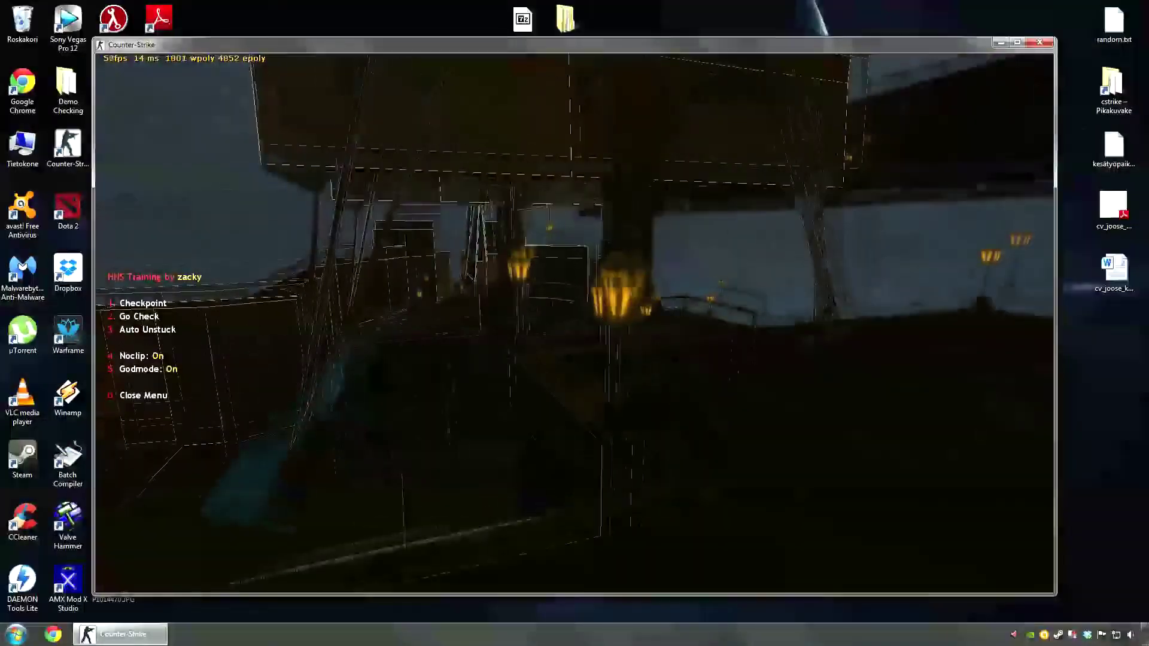
key("s")
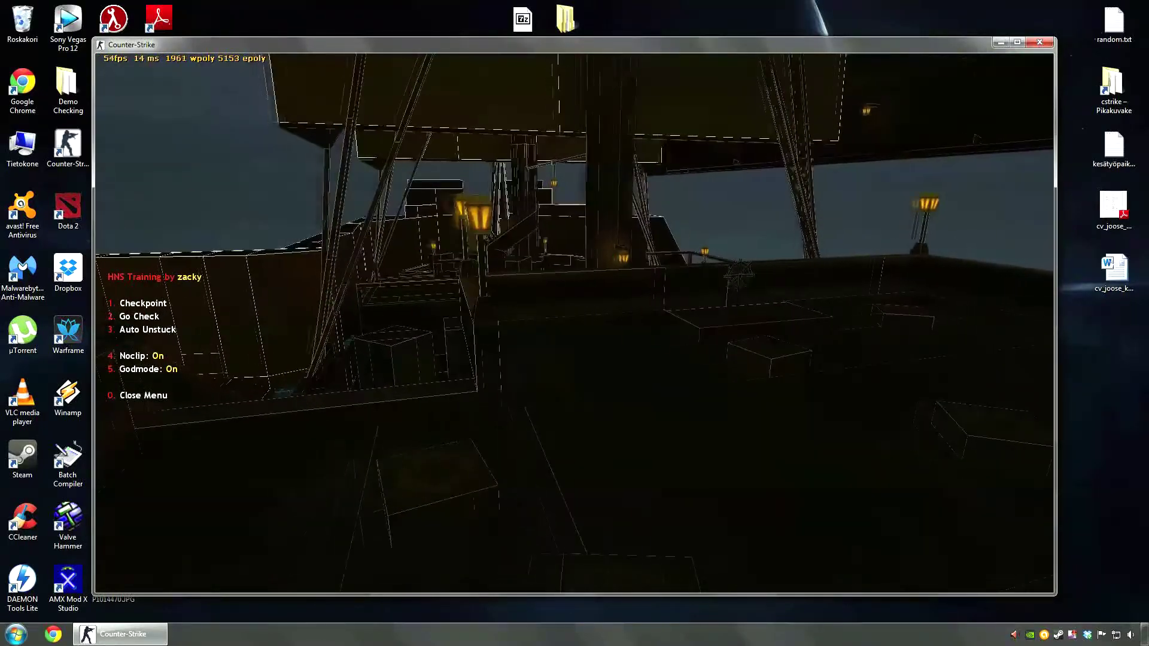
key("w")
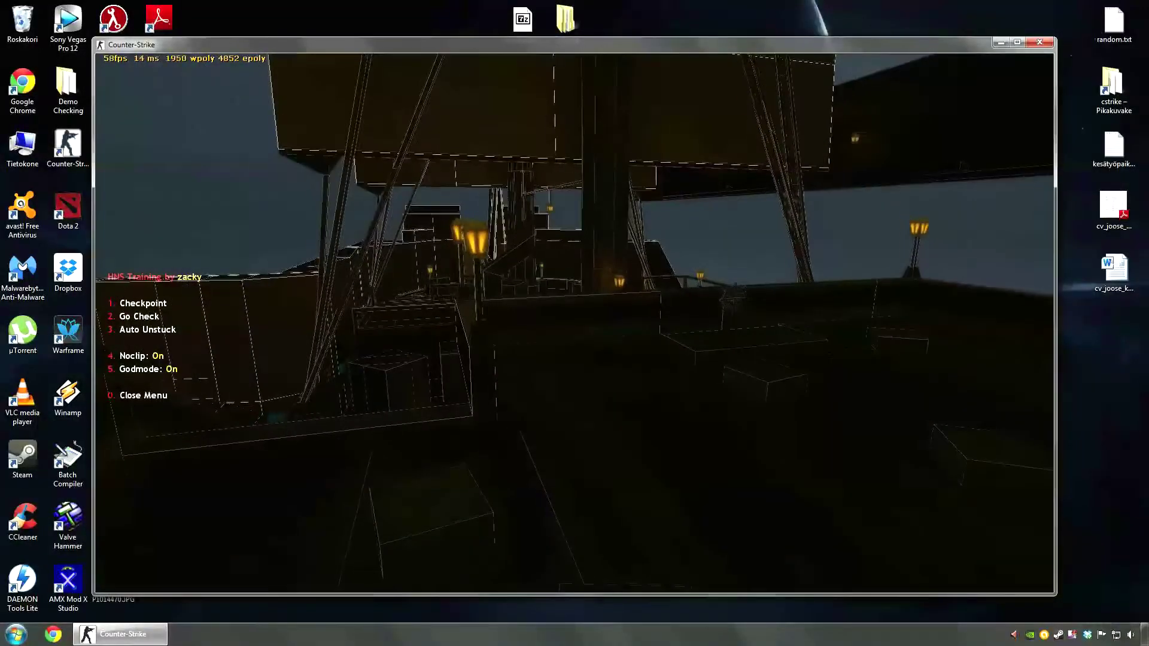
Step: Leave the ship and examine the wireframe on the floating planks, crates and water between the hull and the wall
key("w")
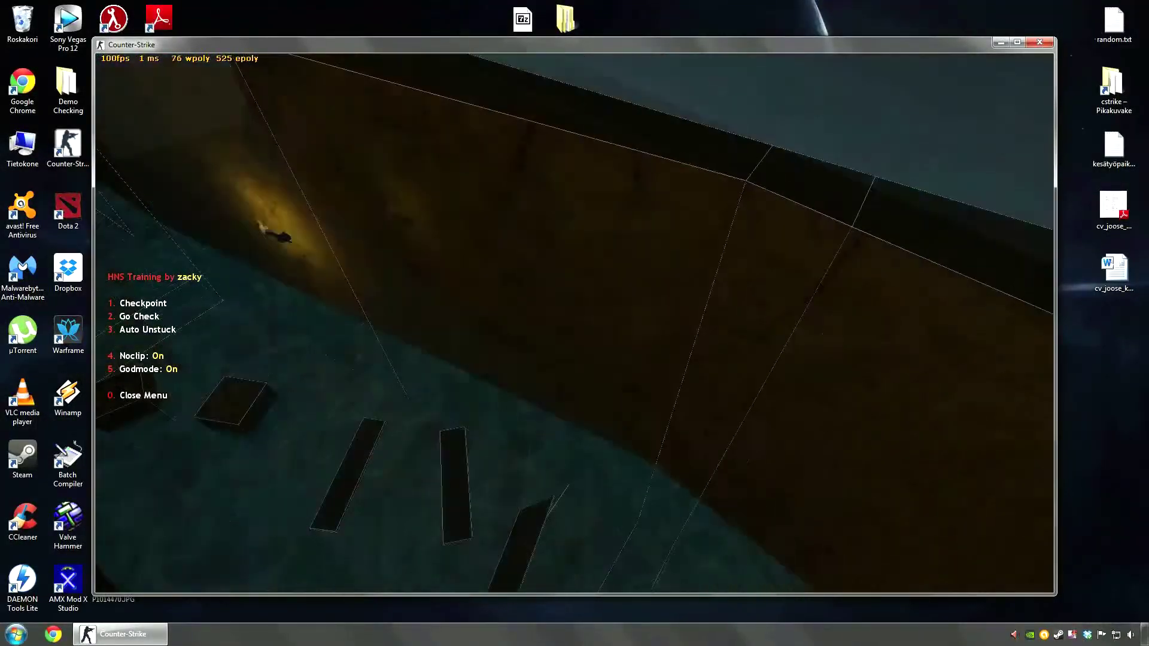
key("w")
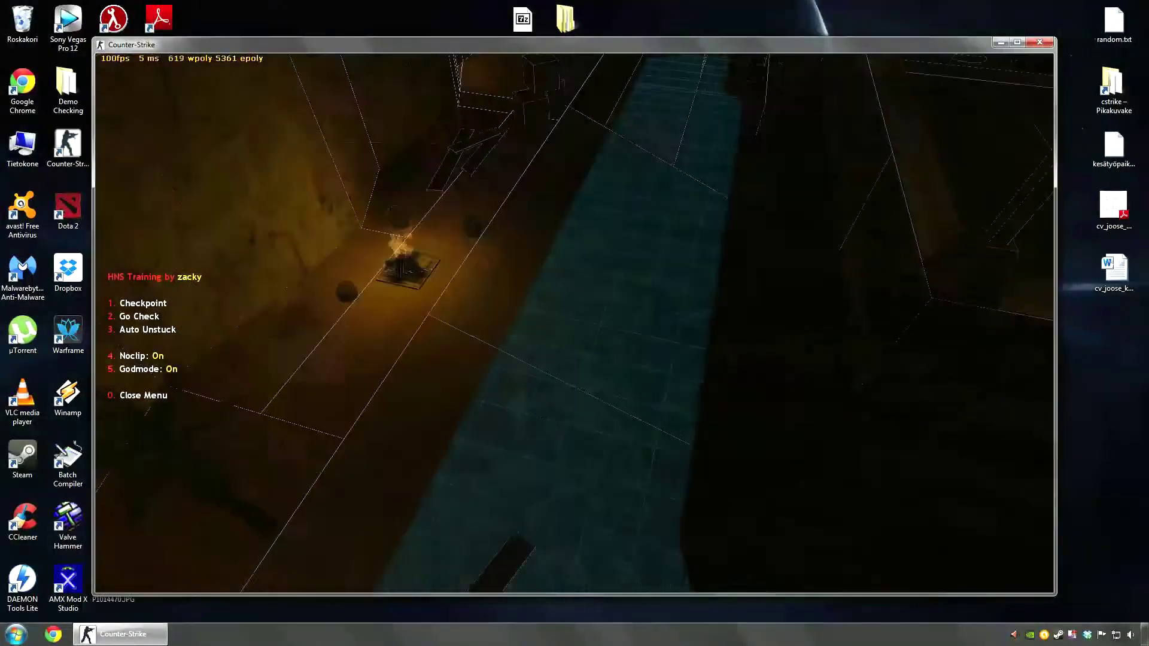
key("w")
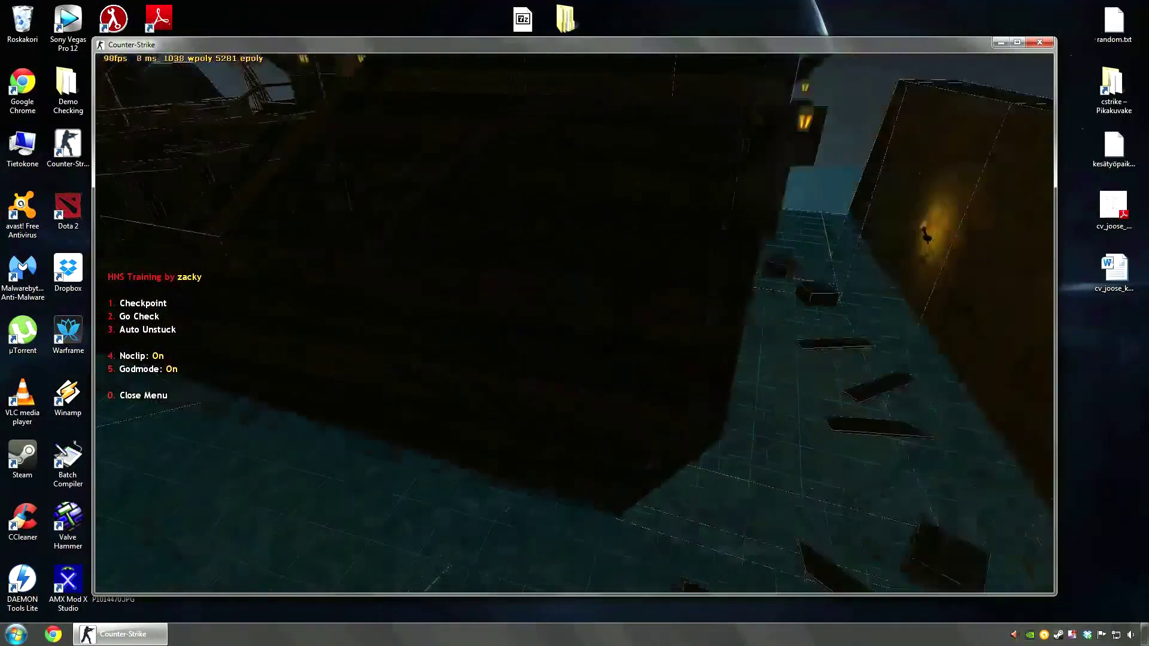
key("w")
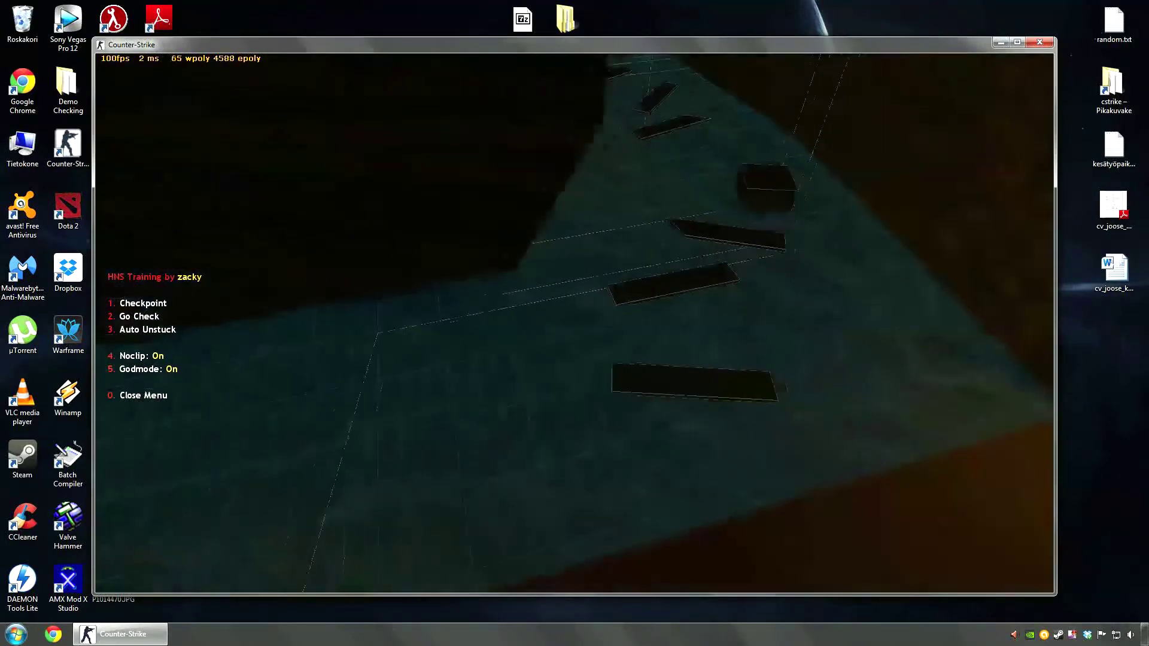
key("w")
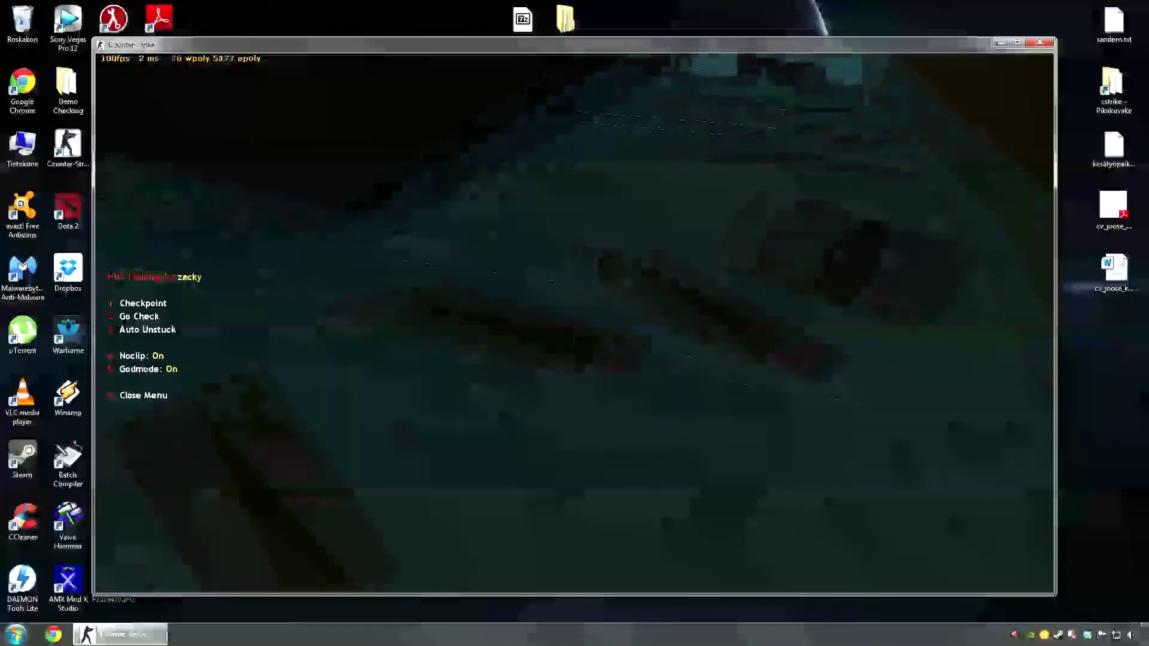
key("d")
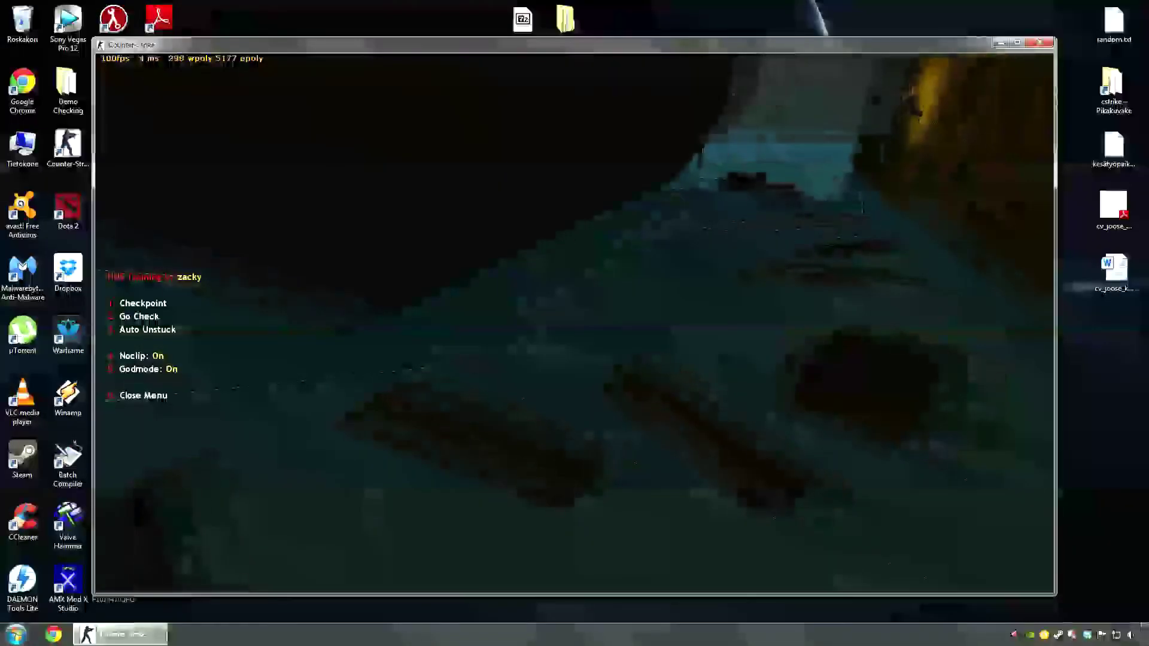
key("w")
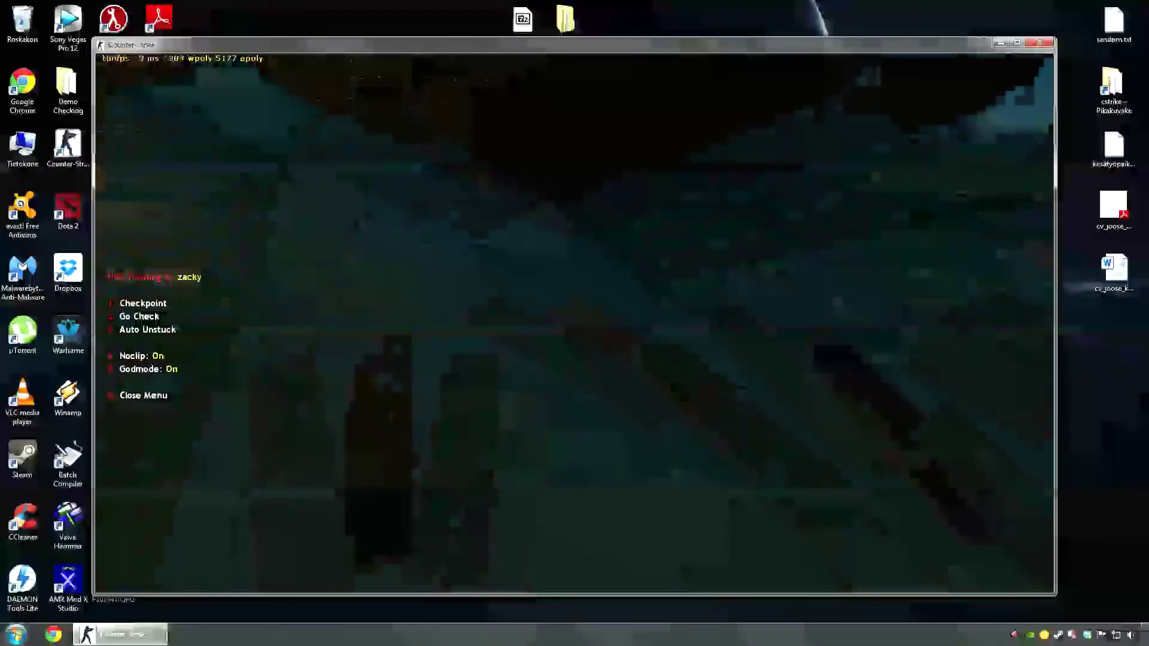
key("w")
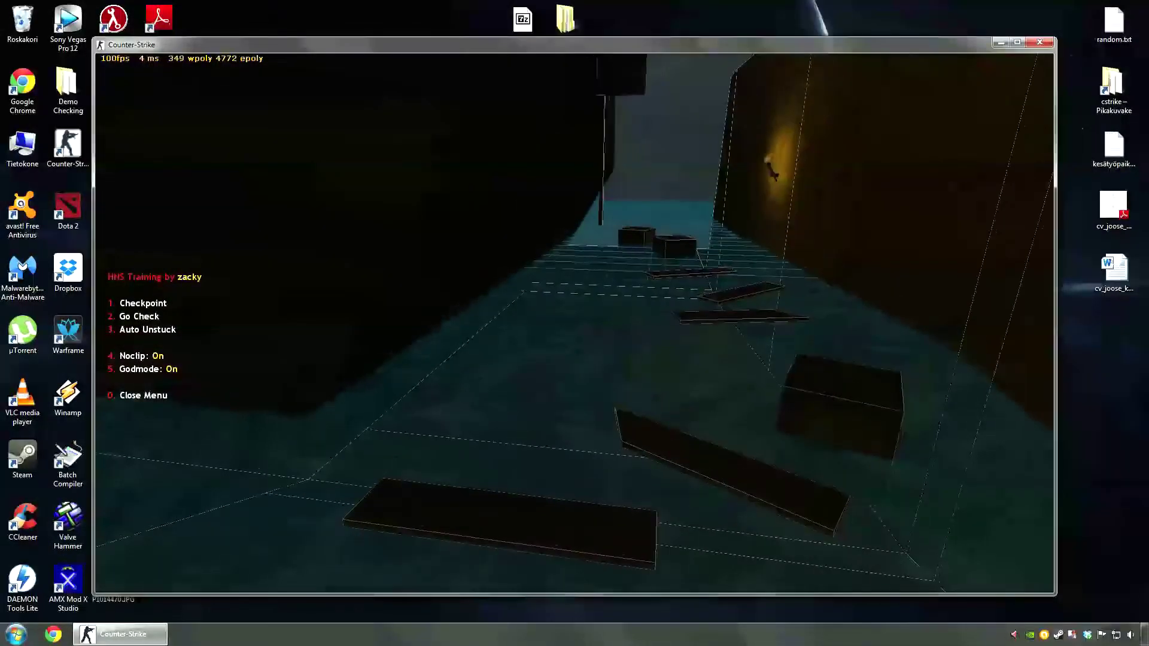
key("a")
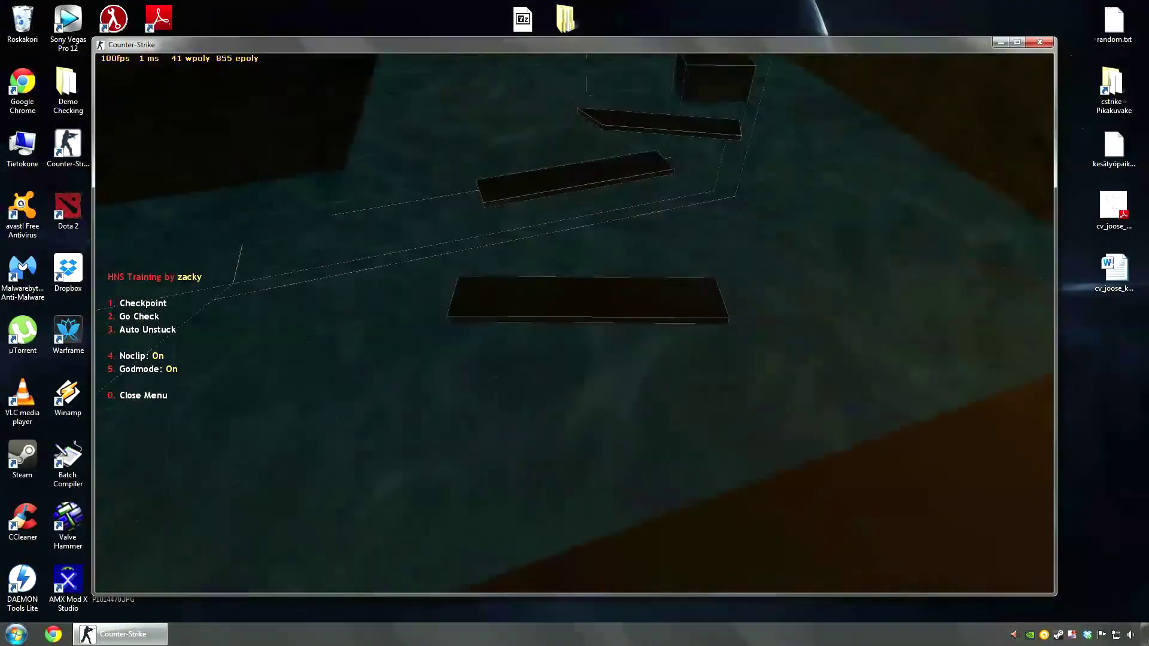
Step: Compare the polygon counts on the ship's hull and sails from the water, and return to the stumps by the campfire
key("s")
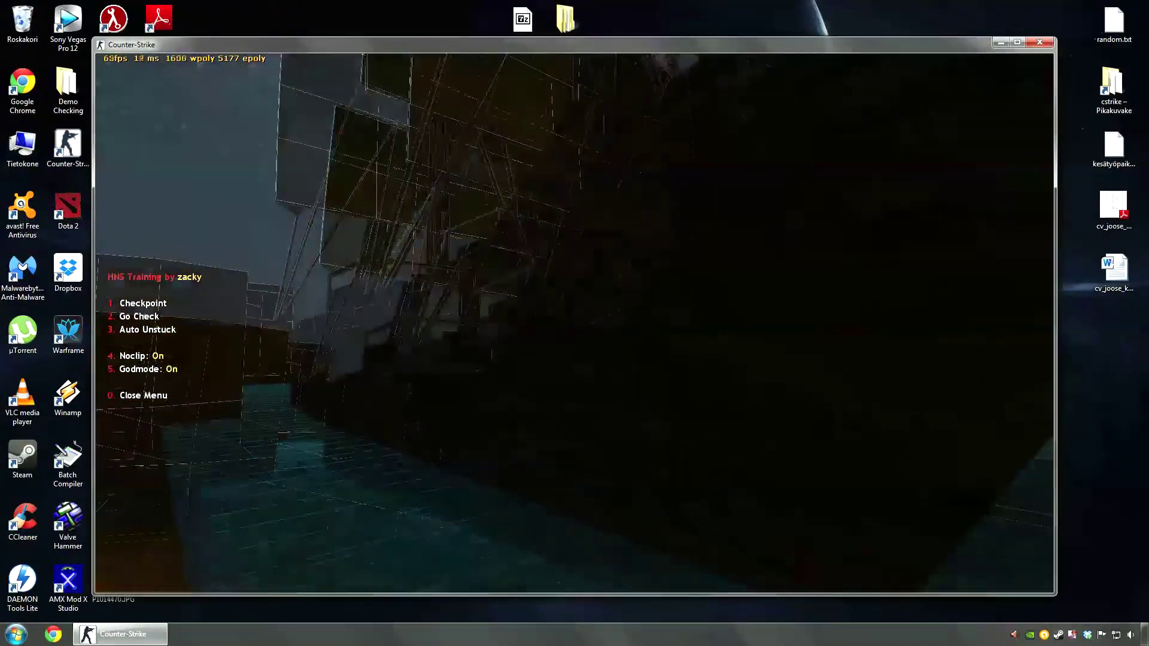
key("w")
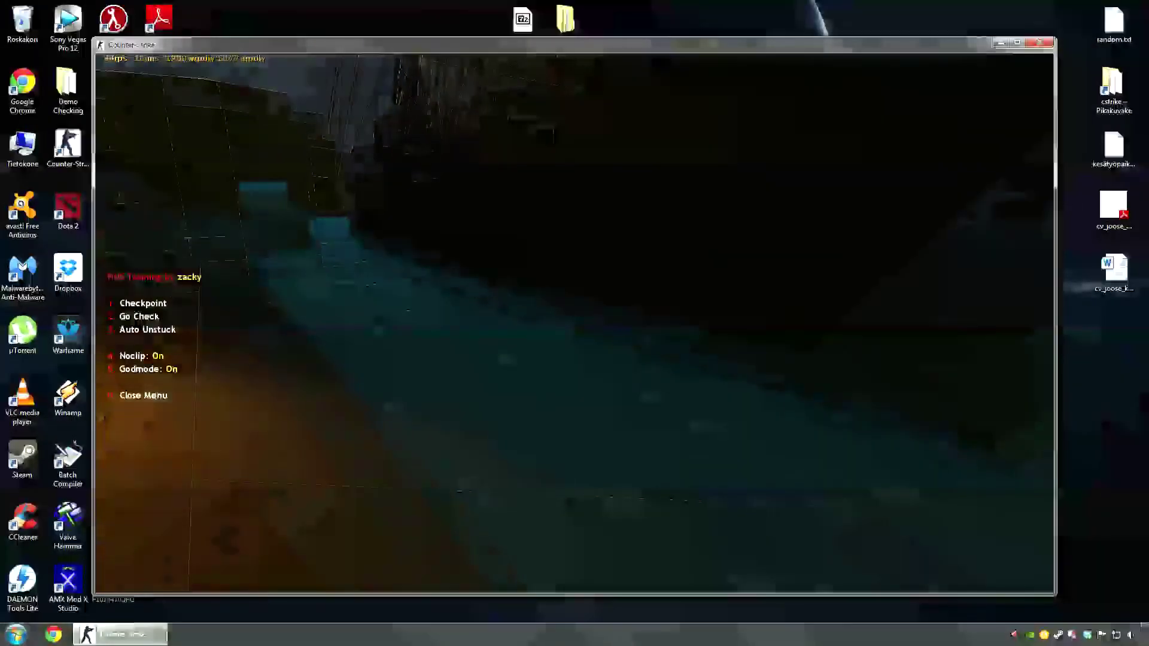
key("w")
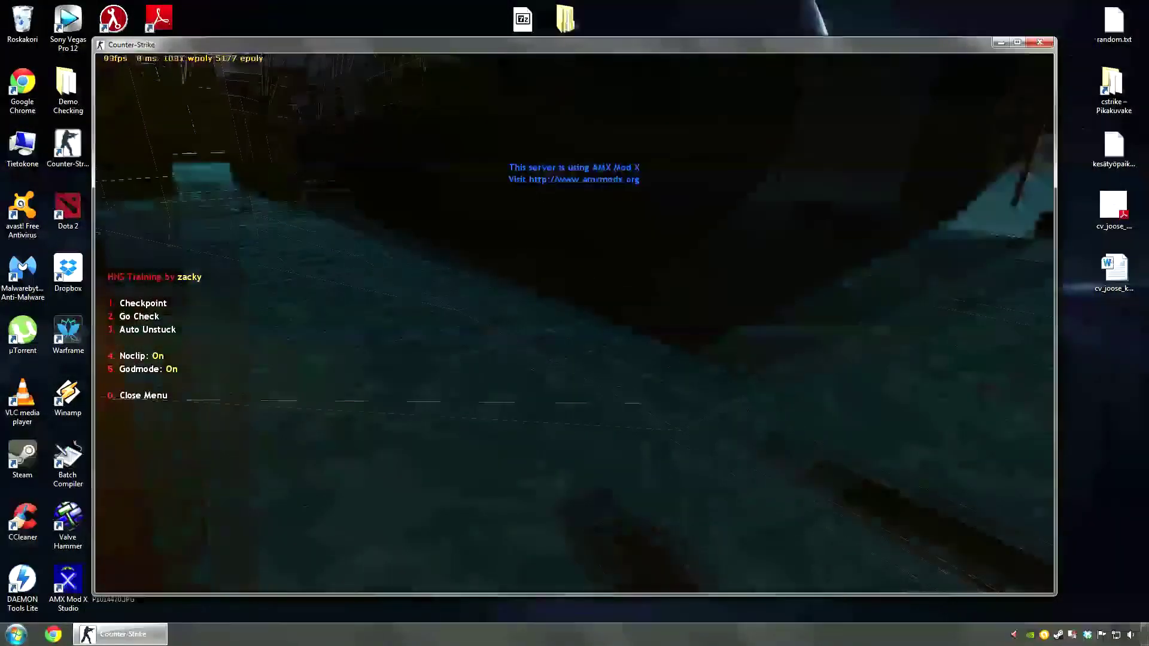
key("w")
key("w")
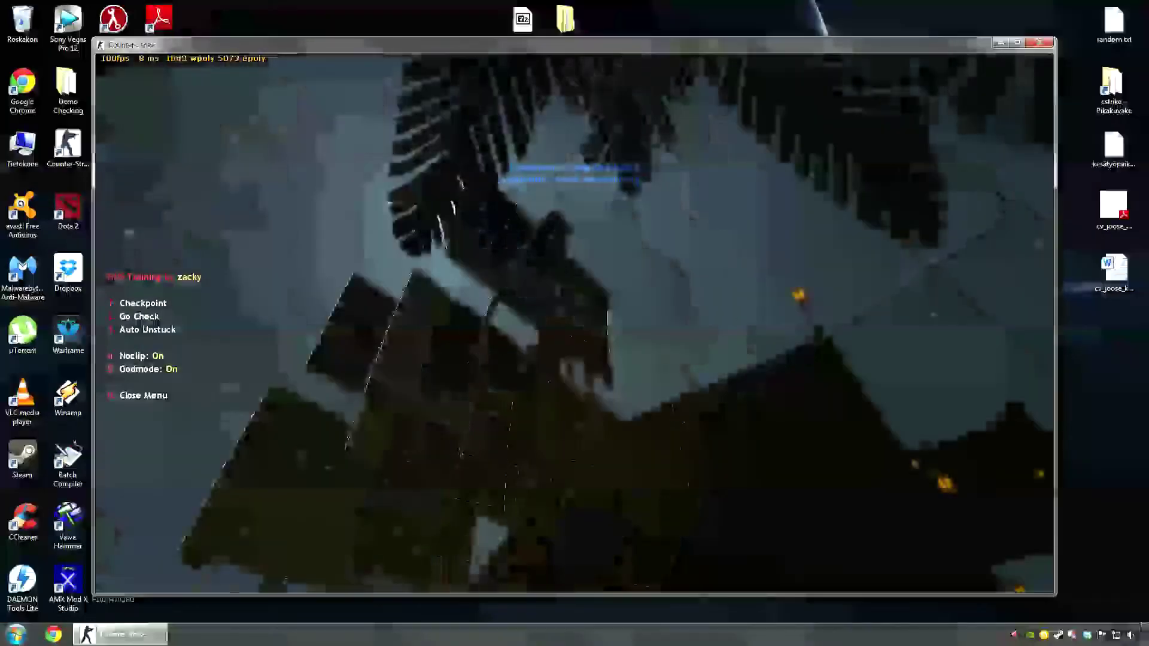
key("w")
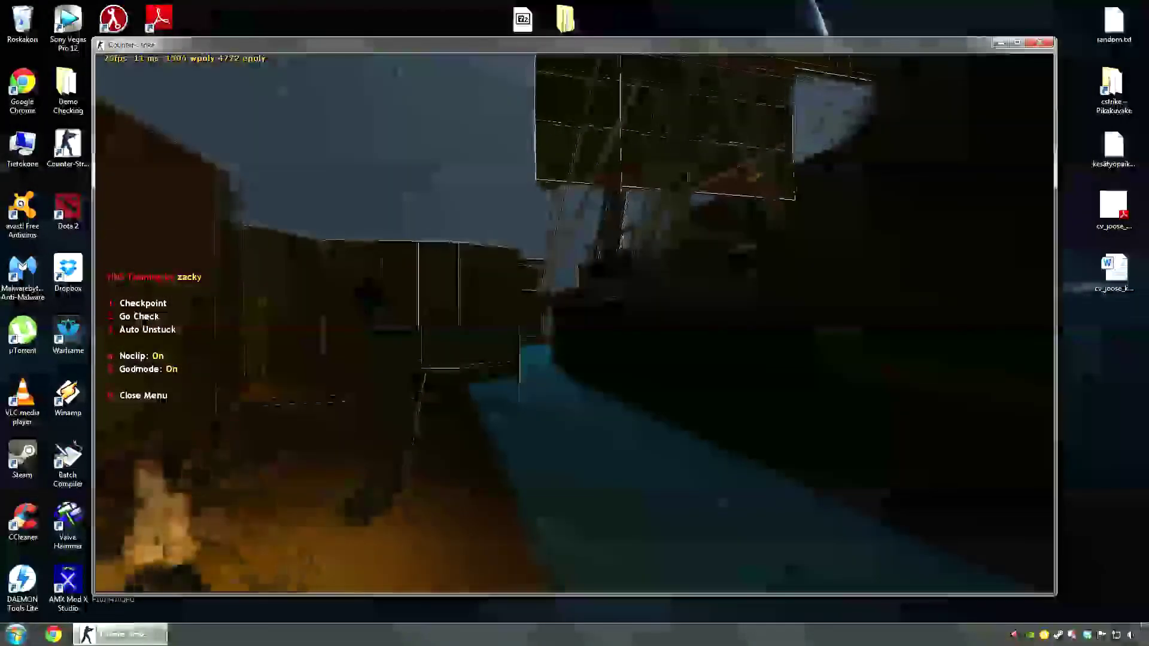
key("w")
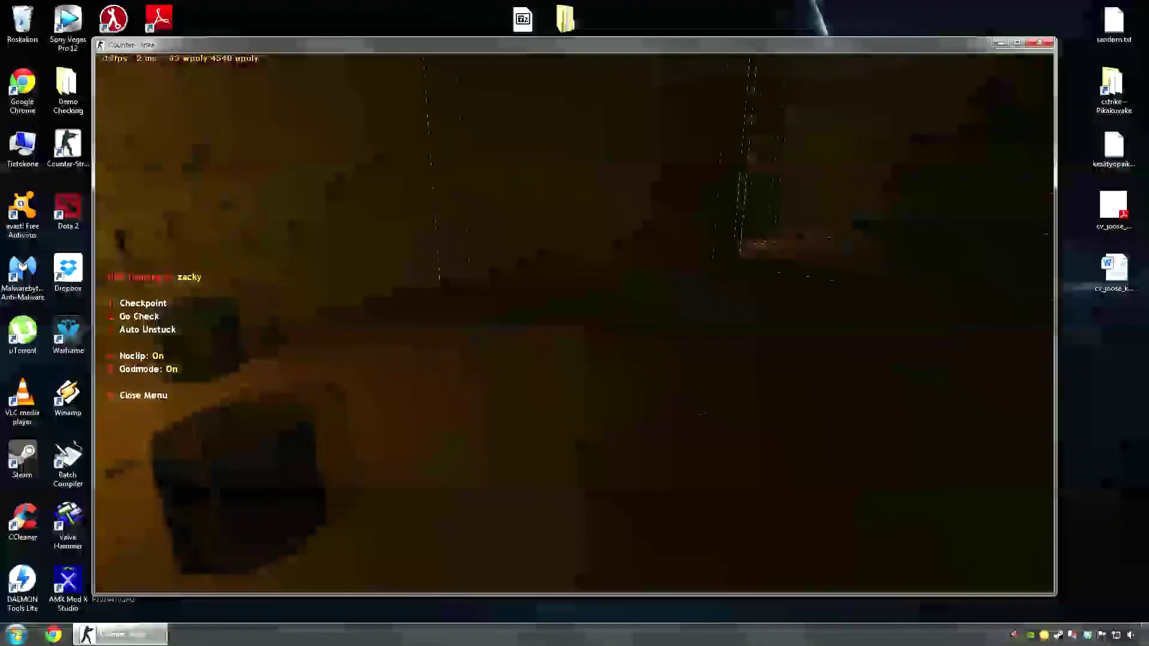